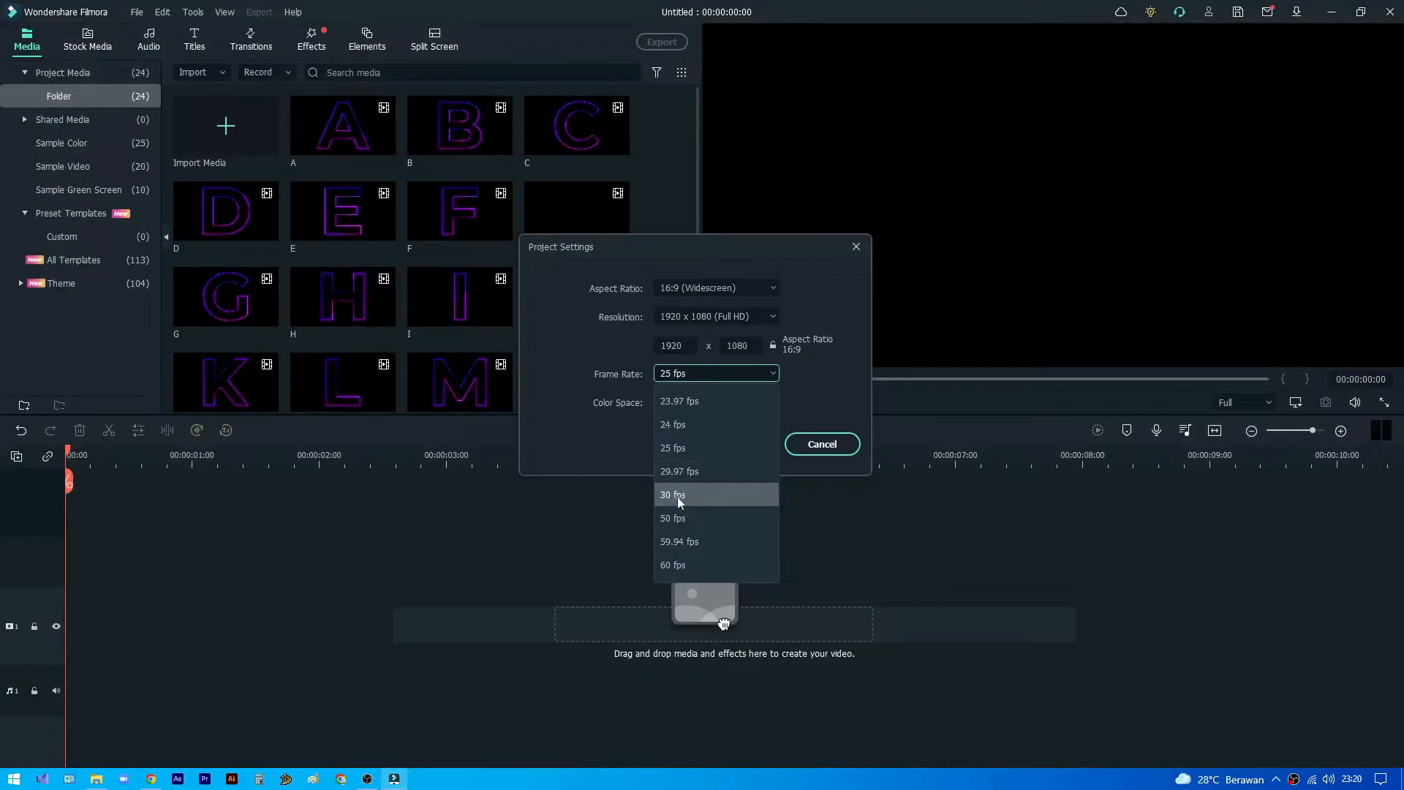
Set the project frame rate to 30 fps and apply the project settings
click(677, 495)
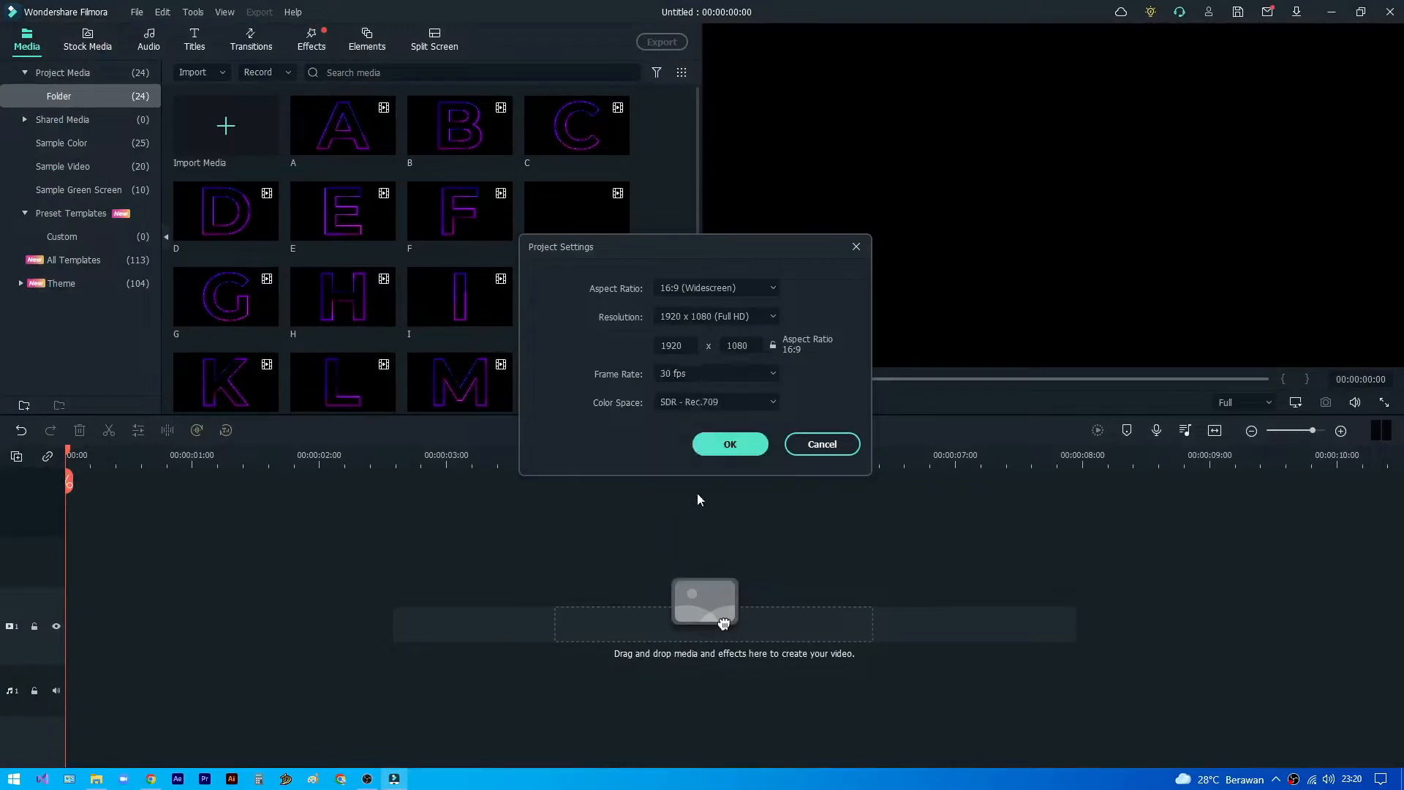
click(730, 443)
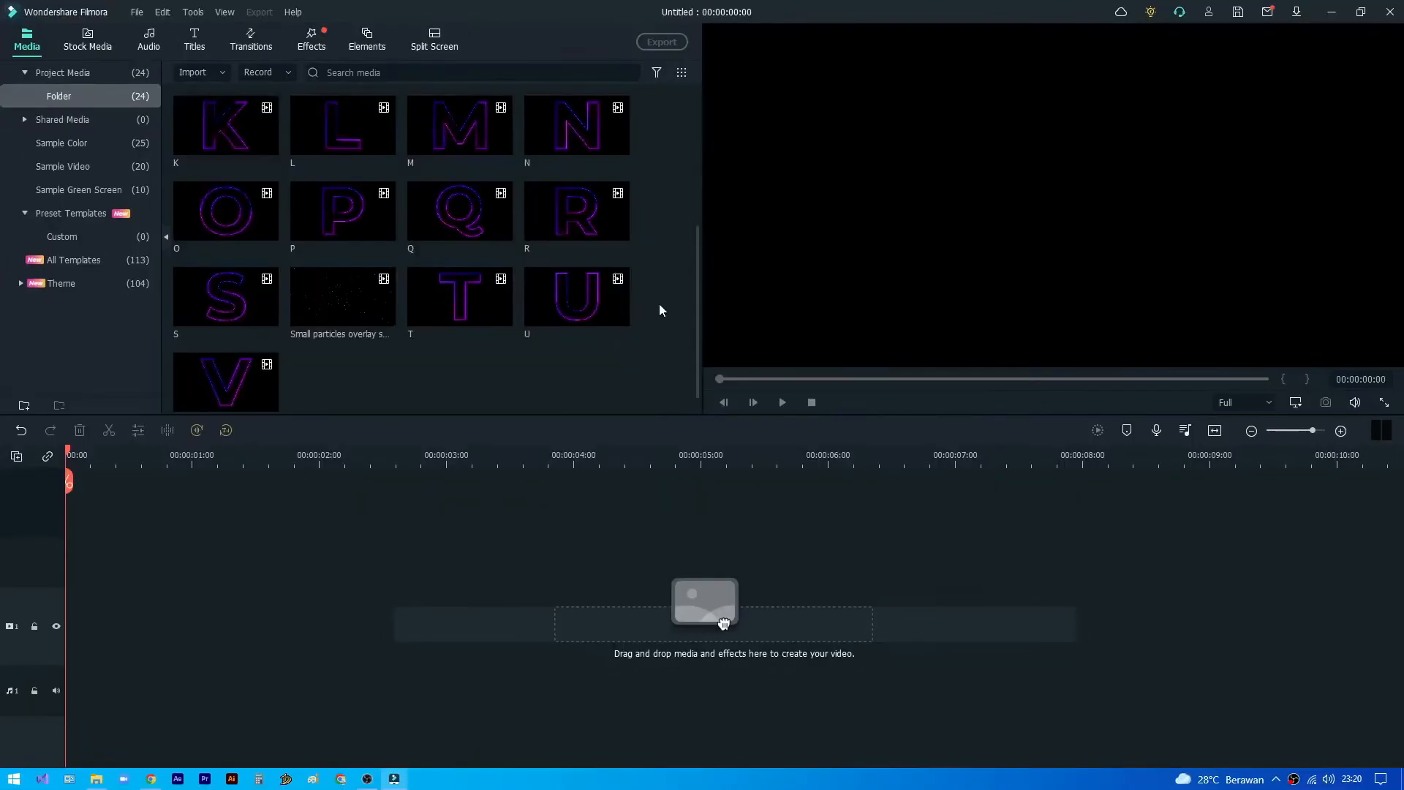
Place clip R at the start of the timeline, keeping the project settings of 1920 x 1080 30fps
scroll(659, 304, down, 1)
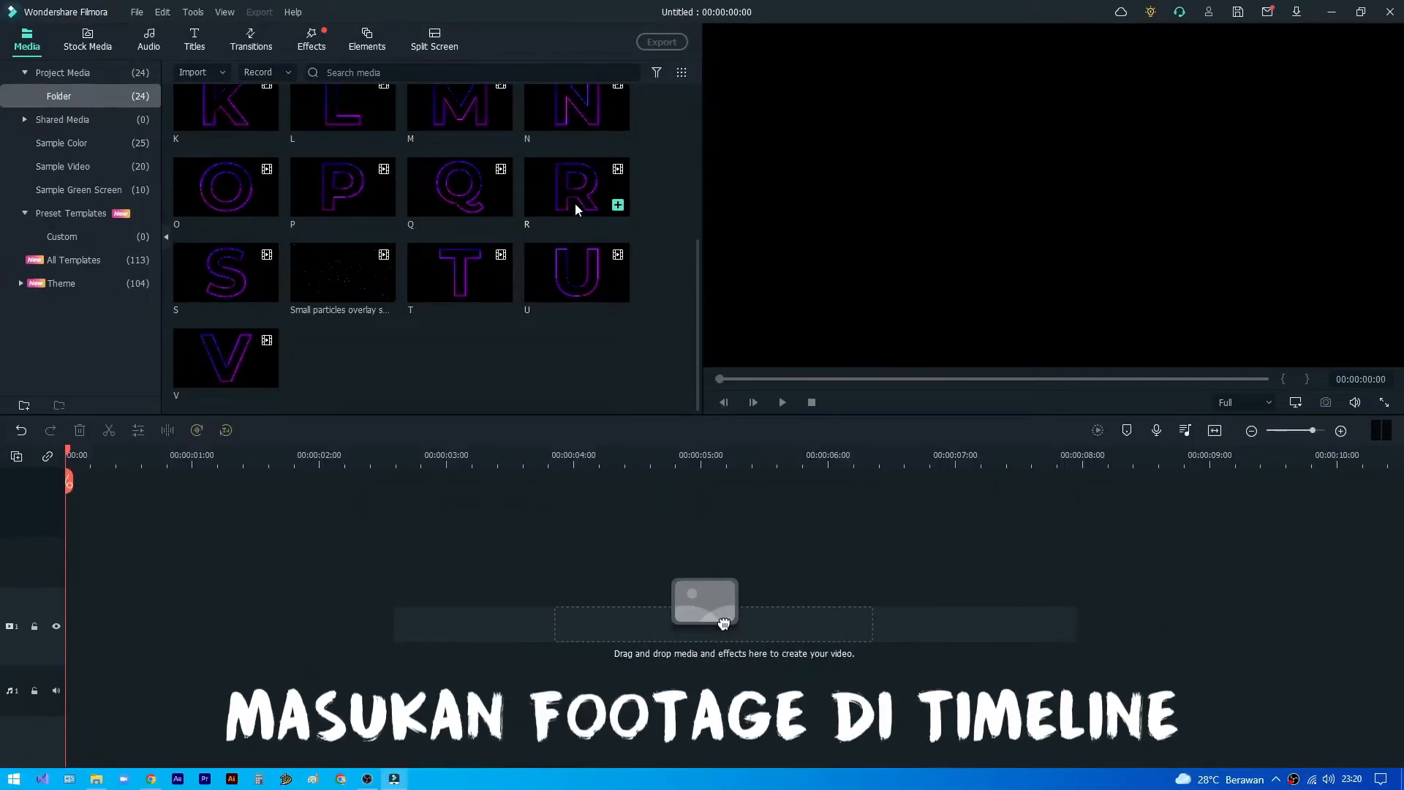
drag(575, 203, 66, 568)
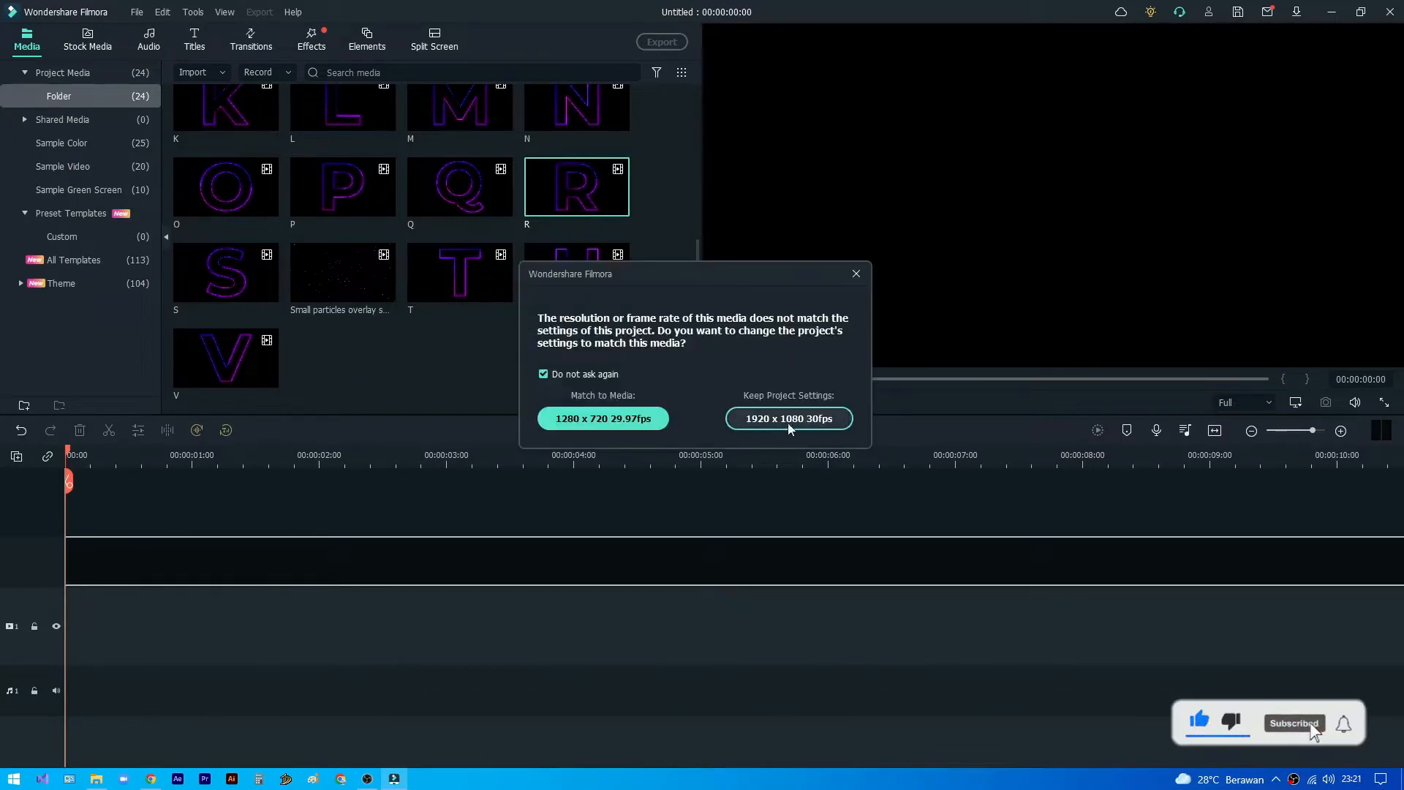
click(796, 417)
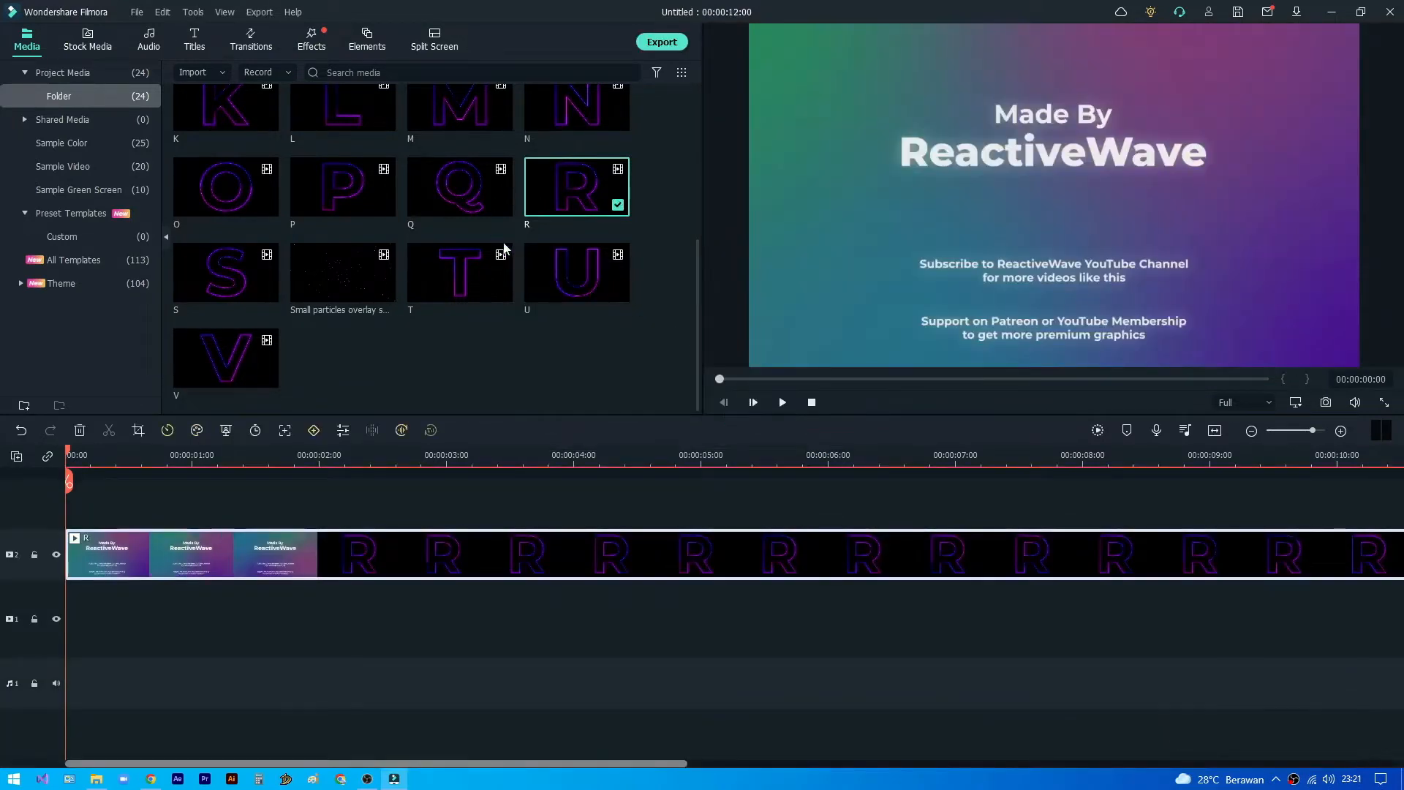
Stack clips A, M, A and Flicker on separate new tracks above R, all starting at the beginning of the timeline
scroll(569, 331, up, 4)
drag(338, 117, 125, 511)
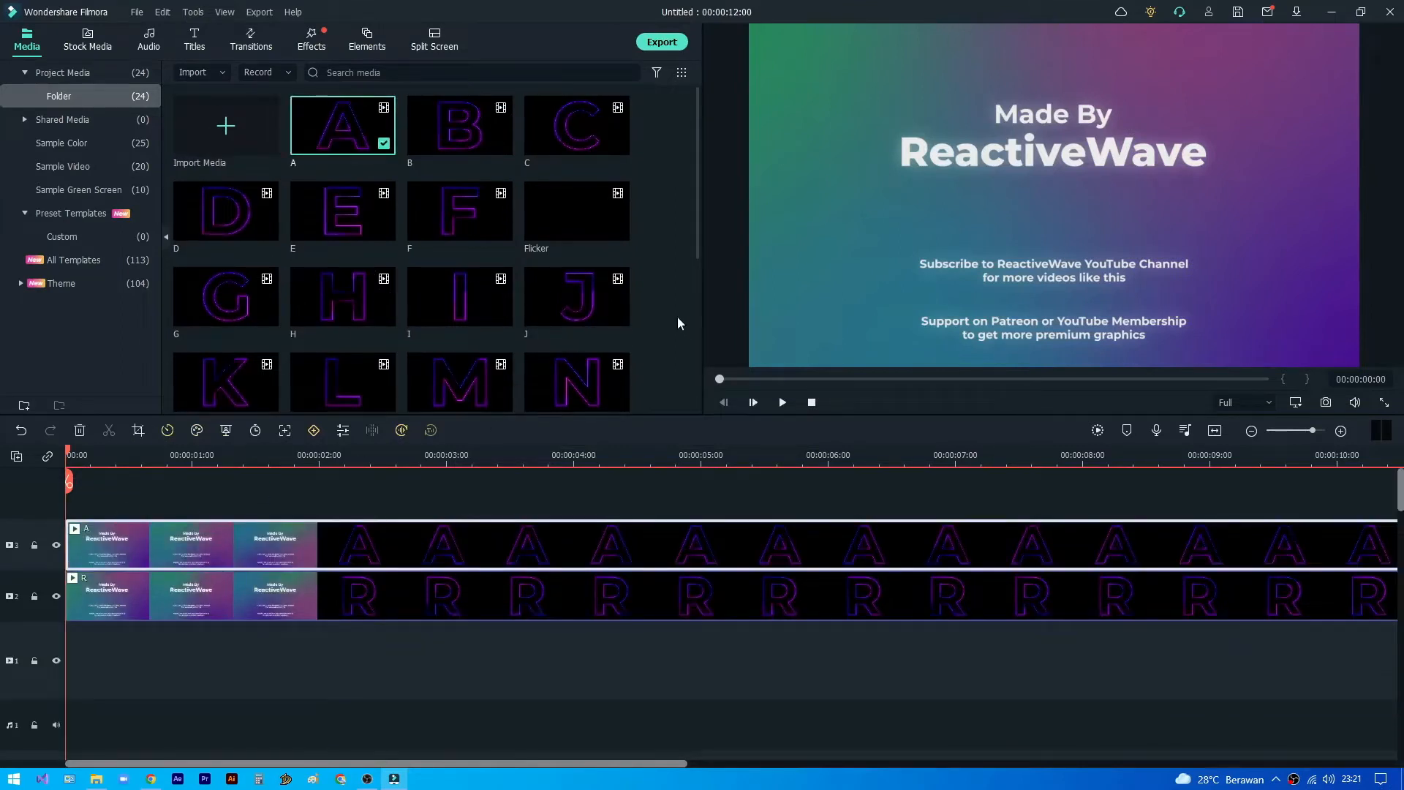
drag(459, 380, 82, 512)
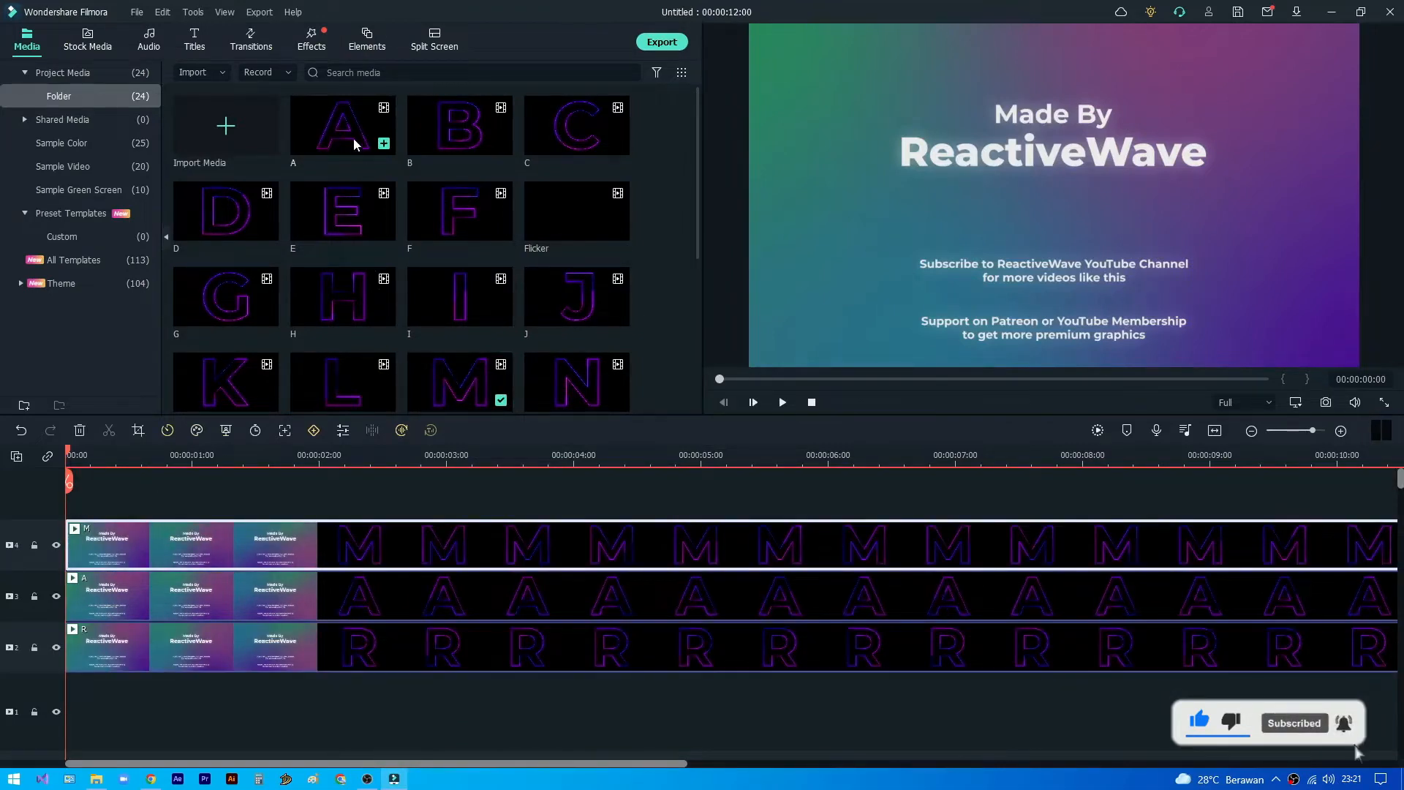
drag(354, 144, 55, 502)
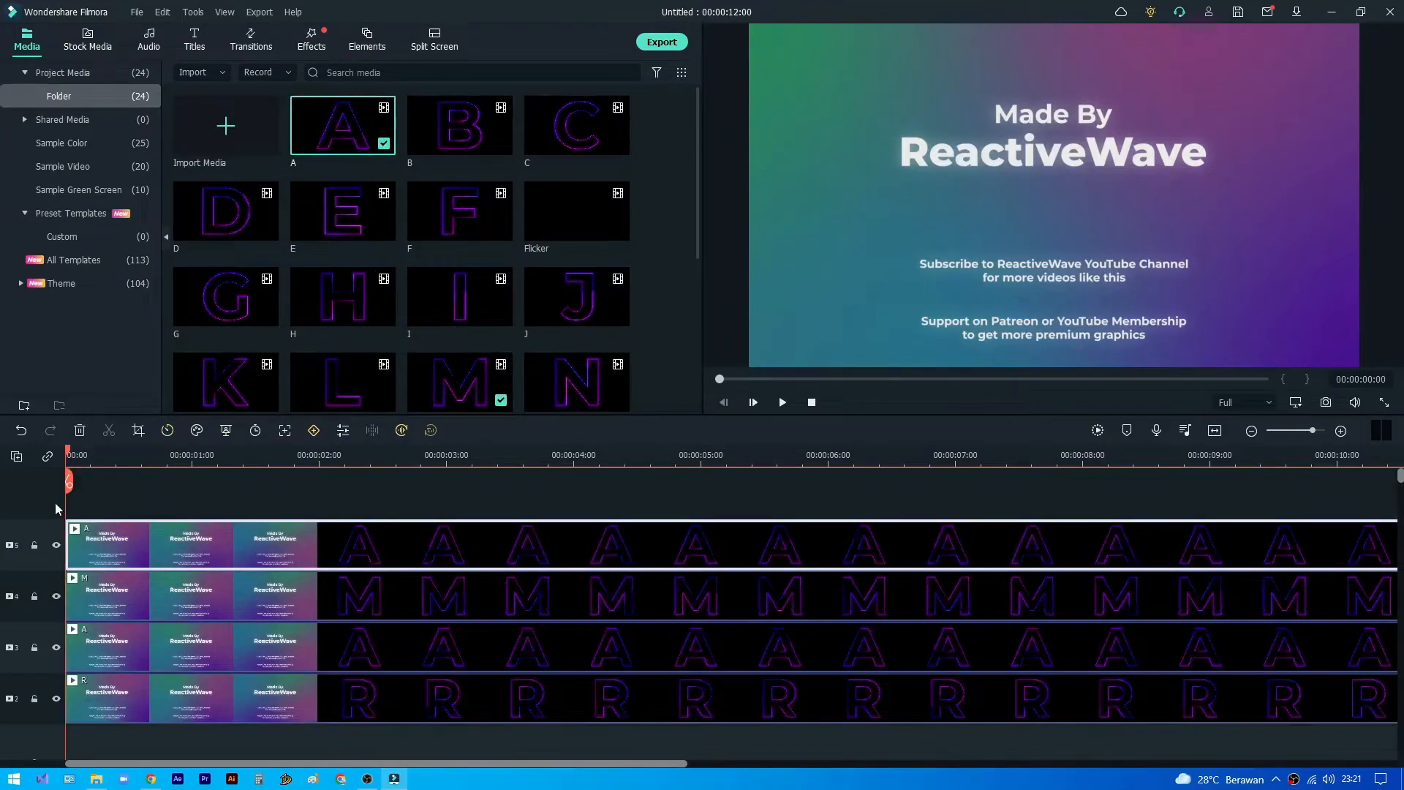
click(469, 485)
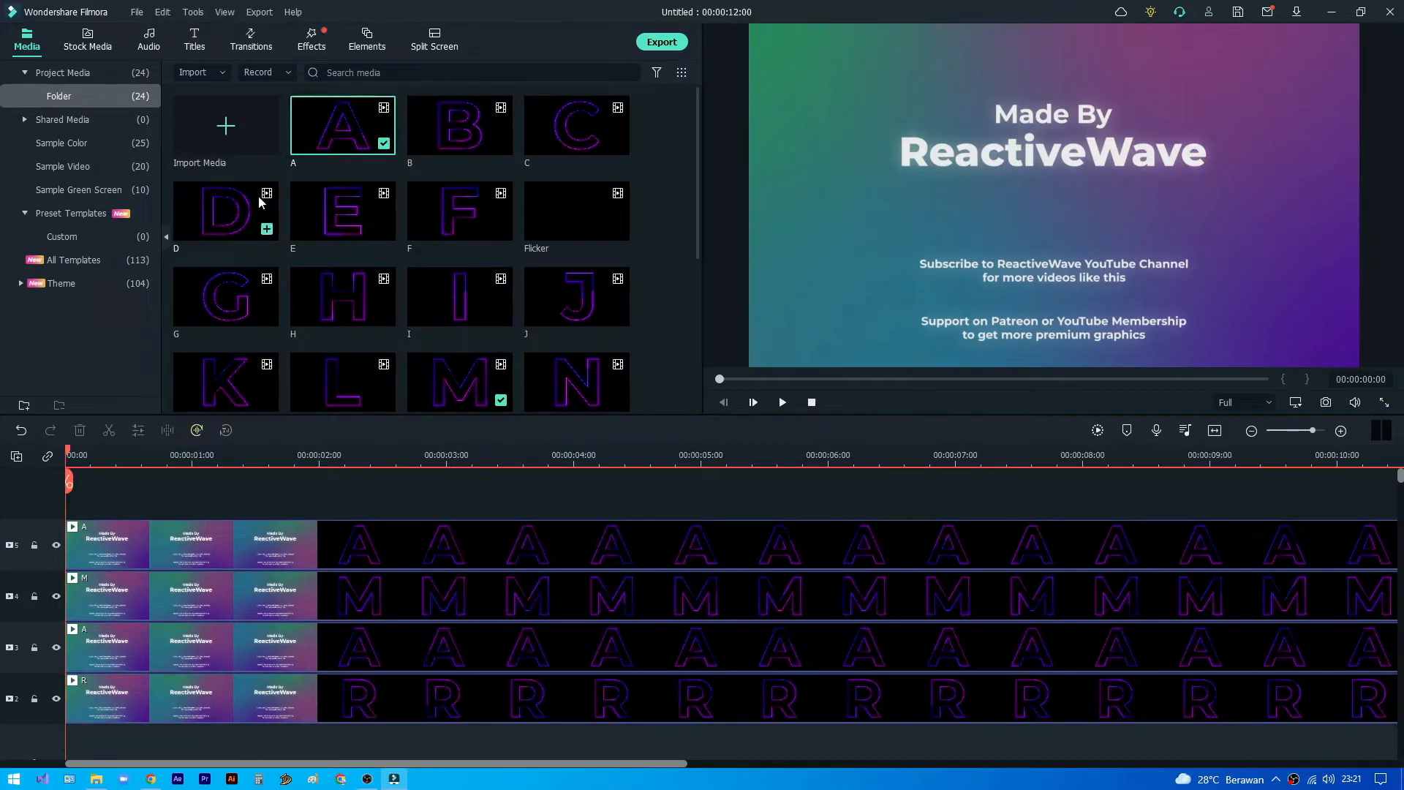
drag(567, 234, 126, 498)
click(401, 490)
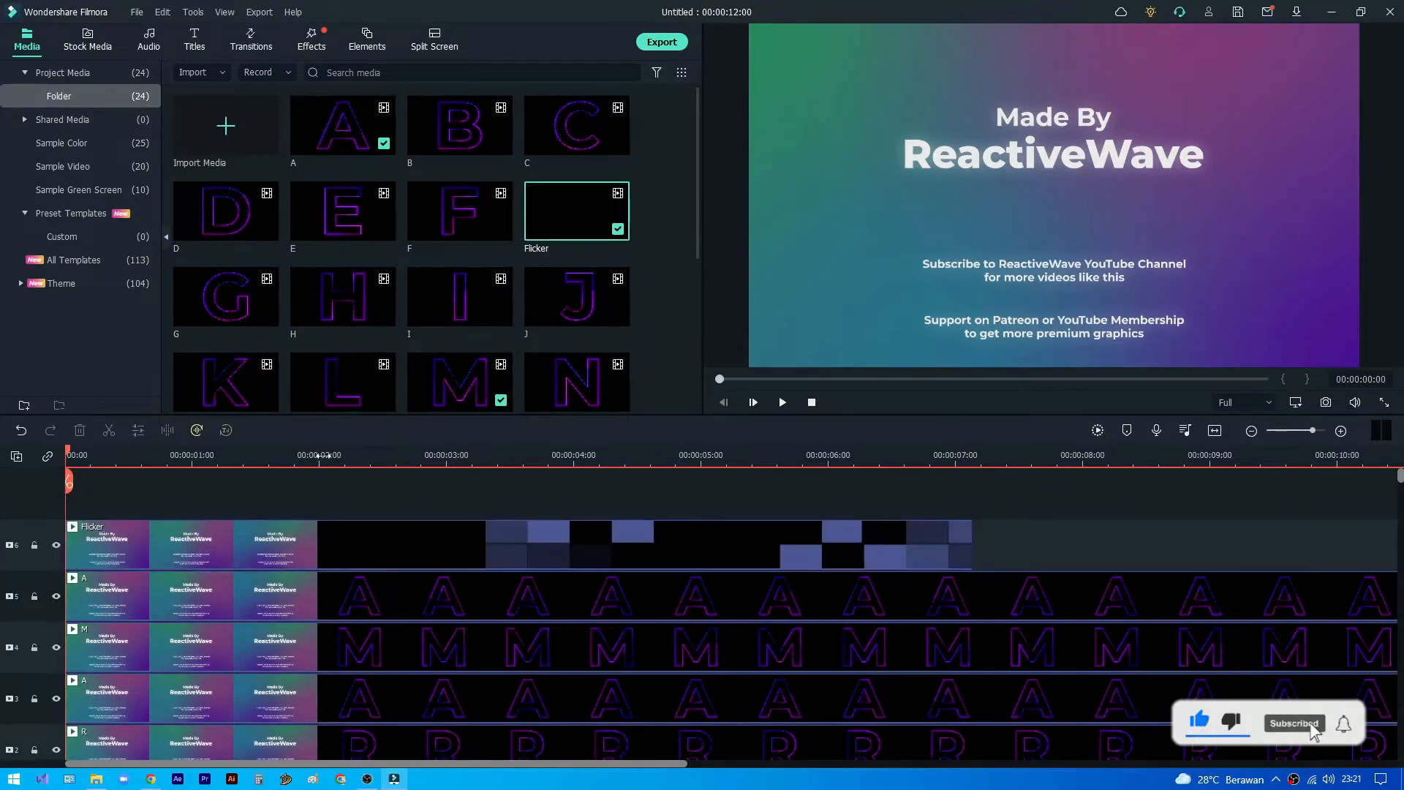
Split the clips on all tracks at 00:00:02:00 and delete the ReactiveWave title portions before the cut
drag(325, 458, 423, 460)
drag(594, 762, 154, 784)
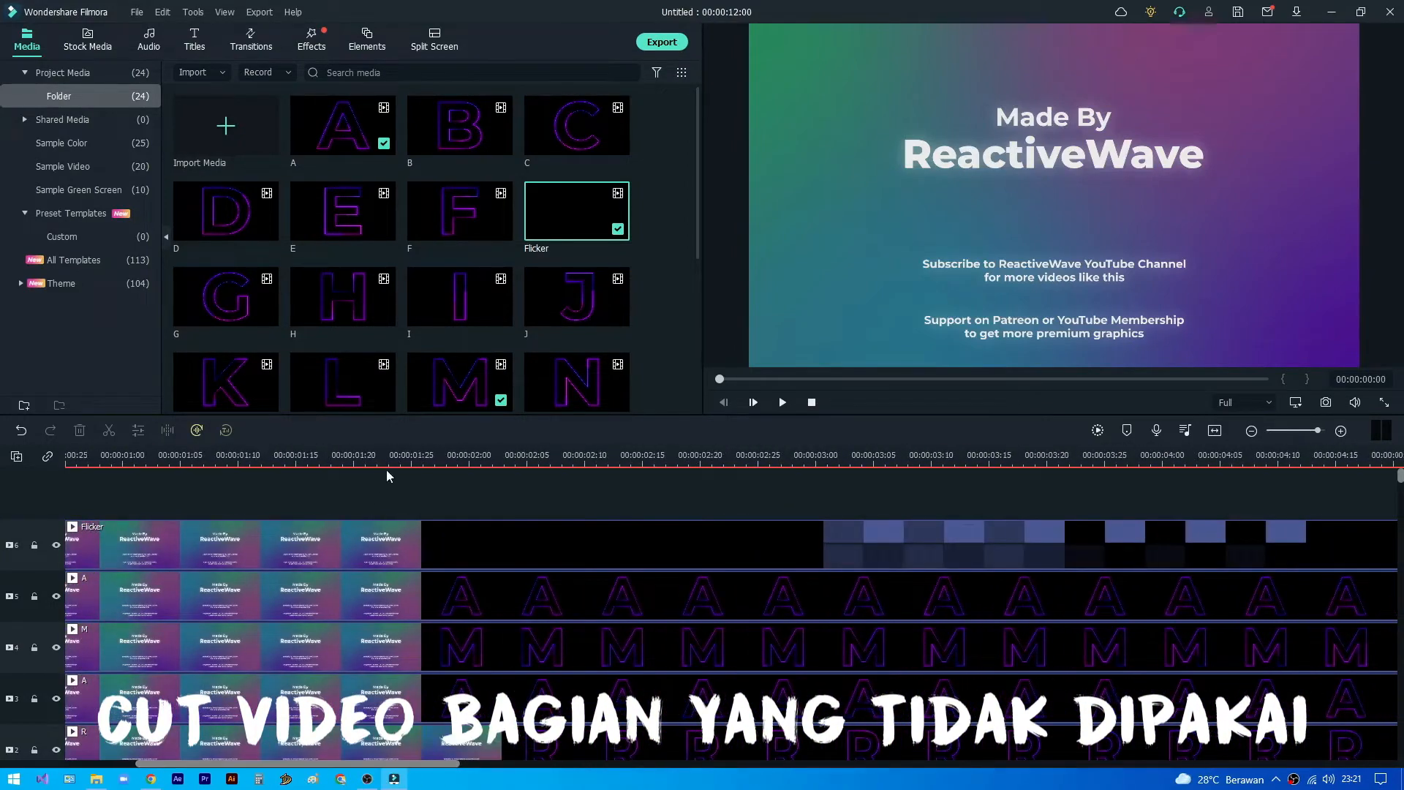
drag(386, 461, 757, 442)
drag(529, 452, 451, 471)
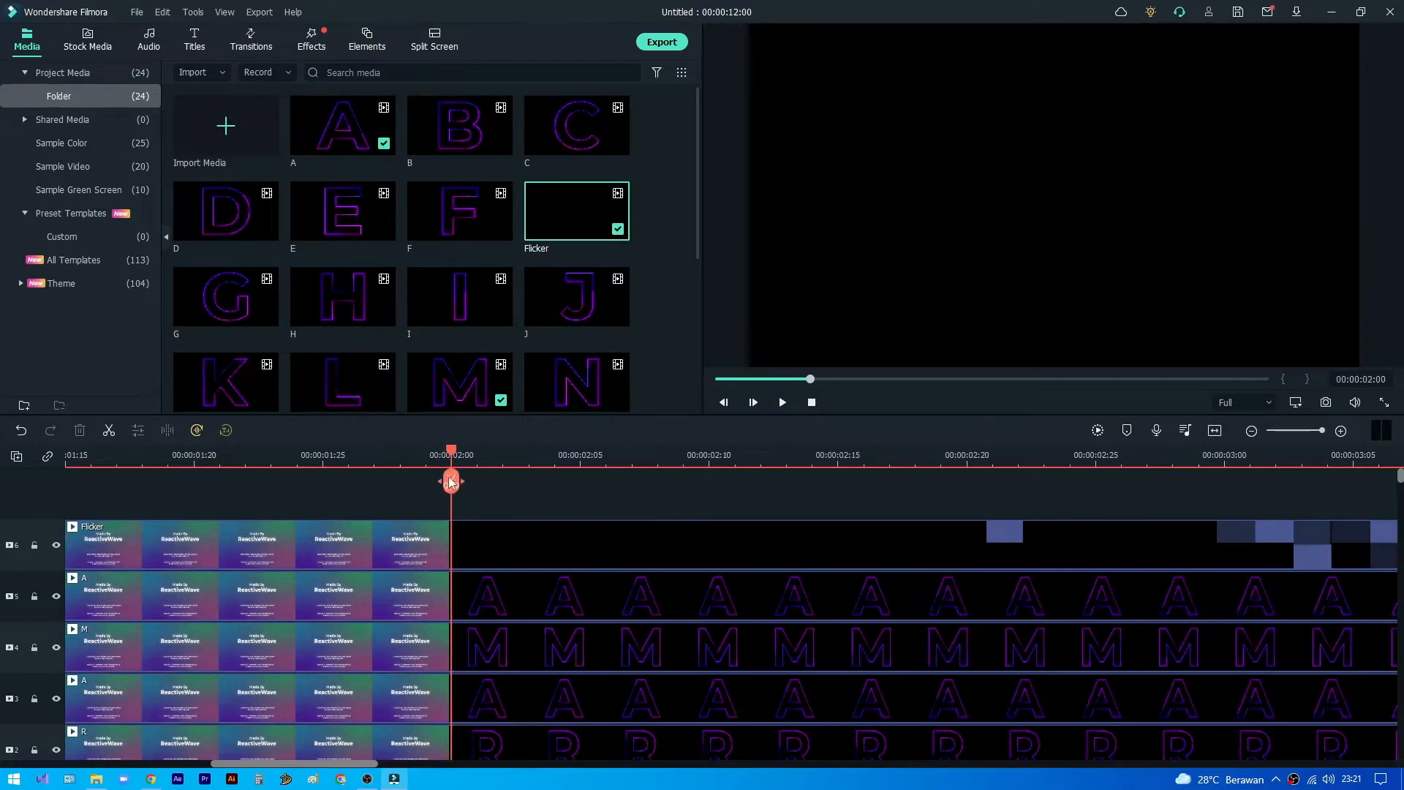
click(451, 482)
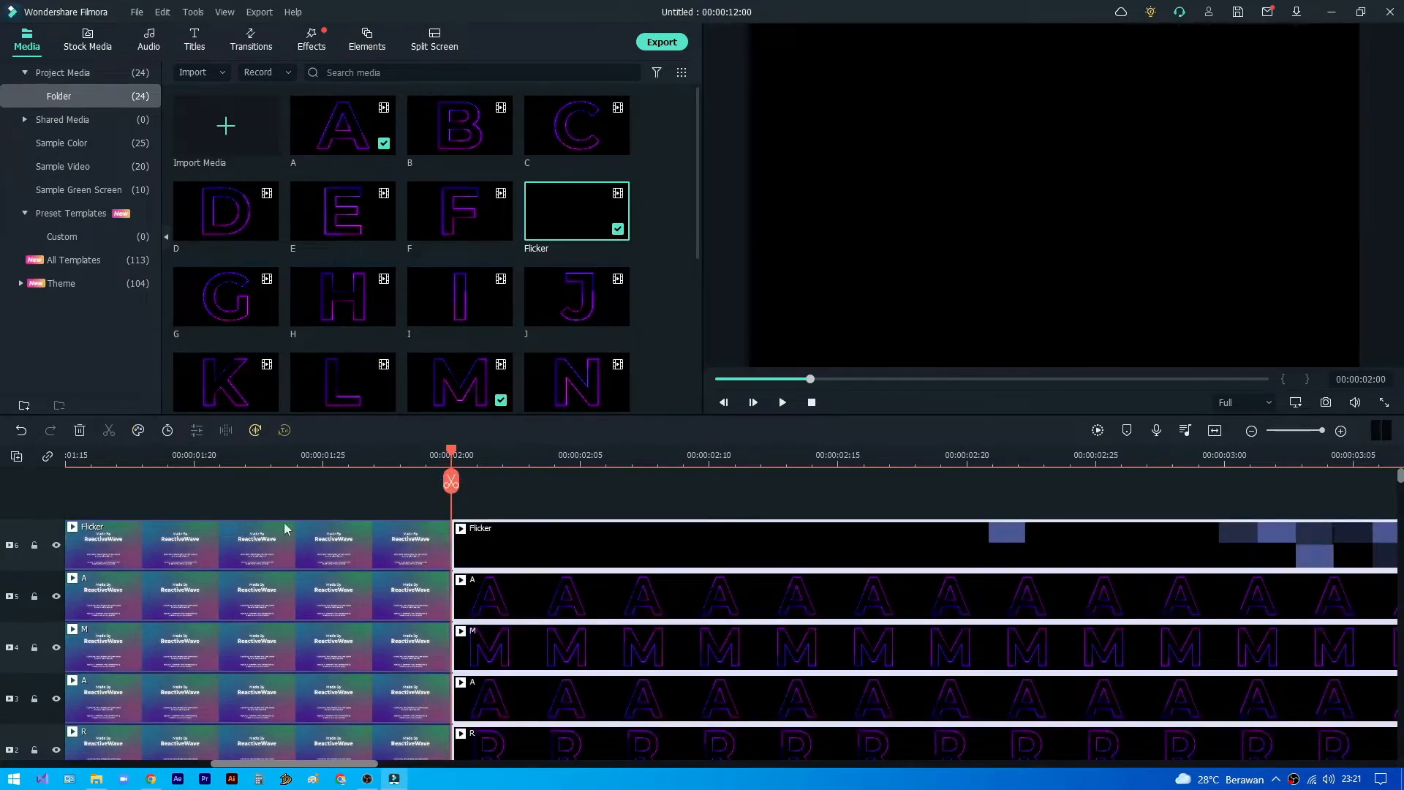
drag(297, 496, 249, 669)
key(Delete)
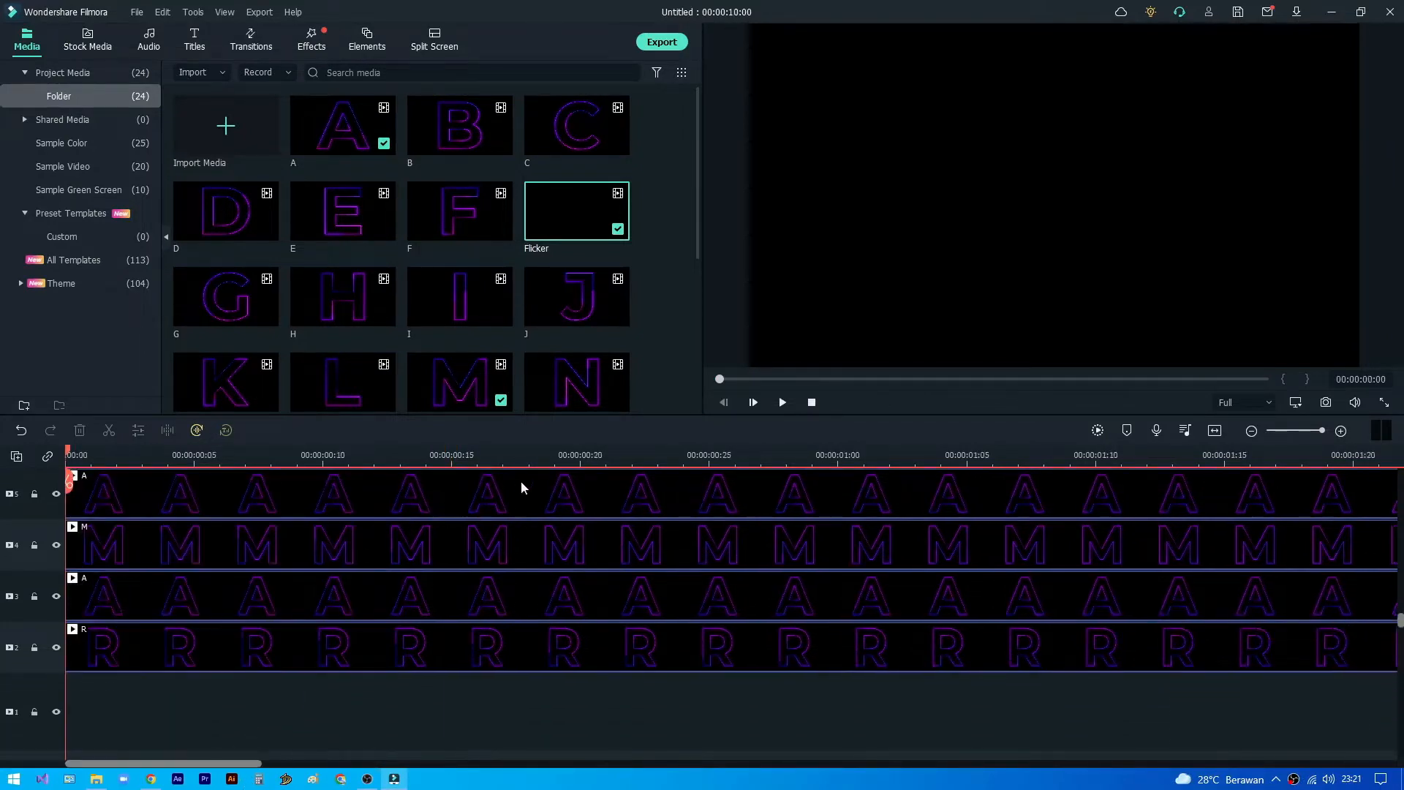
Return the playhead to the start of the timeline and hide the Flicker track
drag(619, 459, 237, 476)
click(1215, 431)
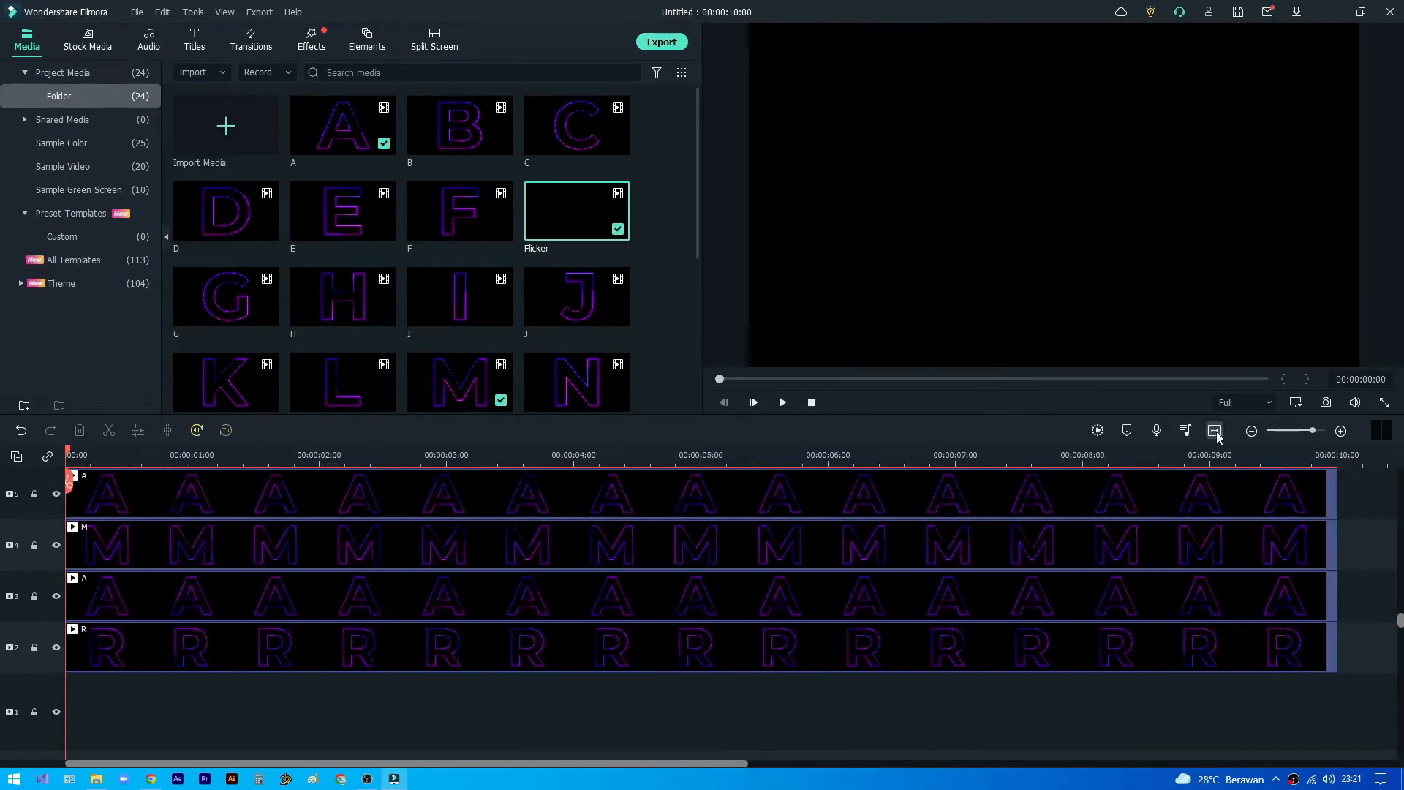
click(498, 461)
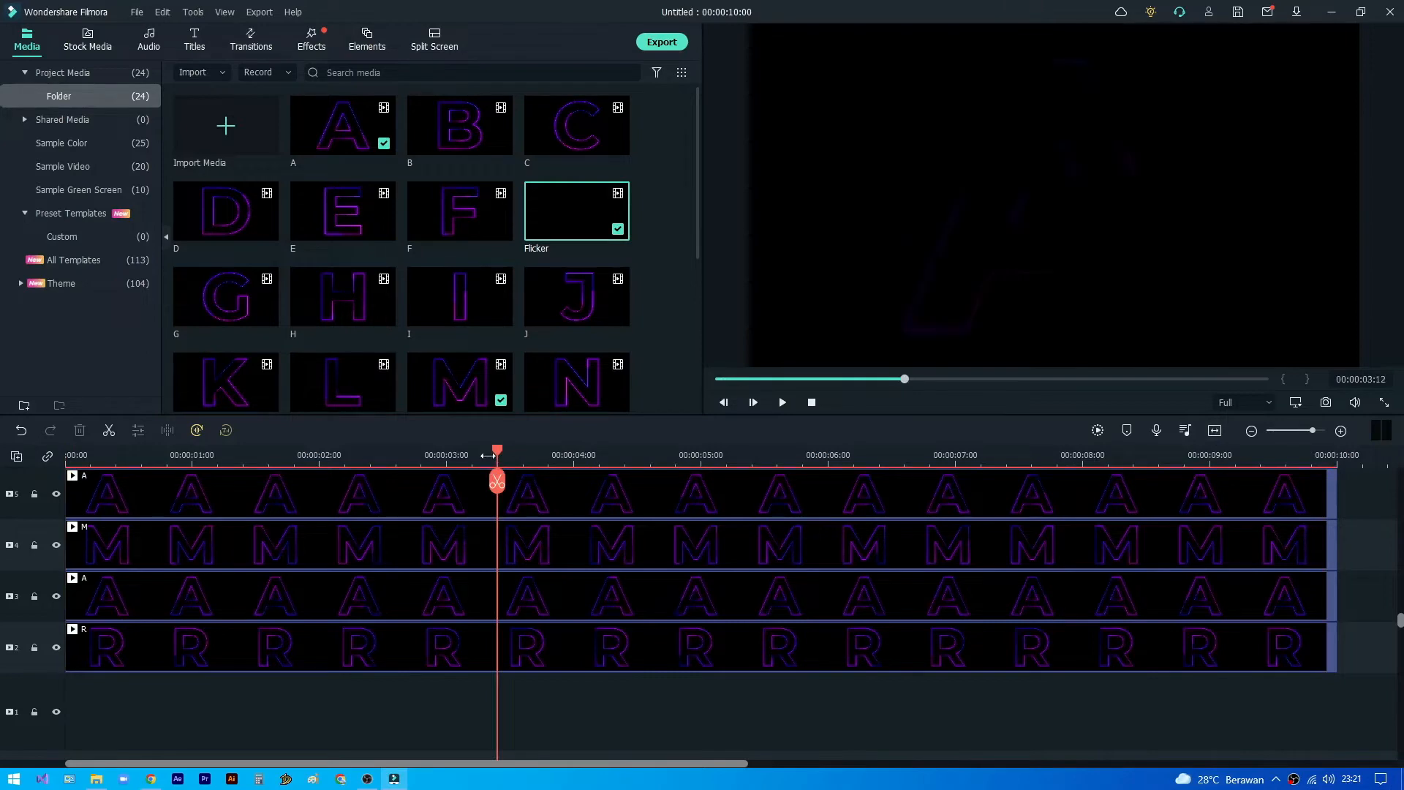
click(98, 458)
drag(99, 458, 64, 469)
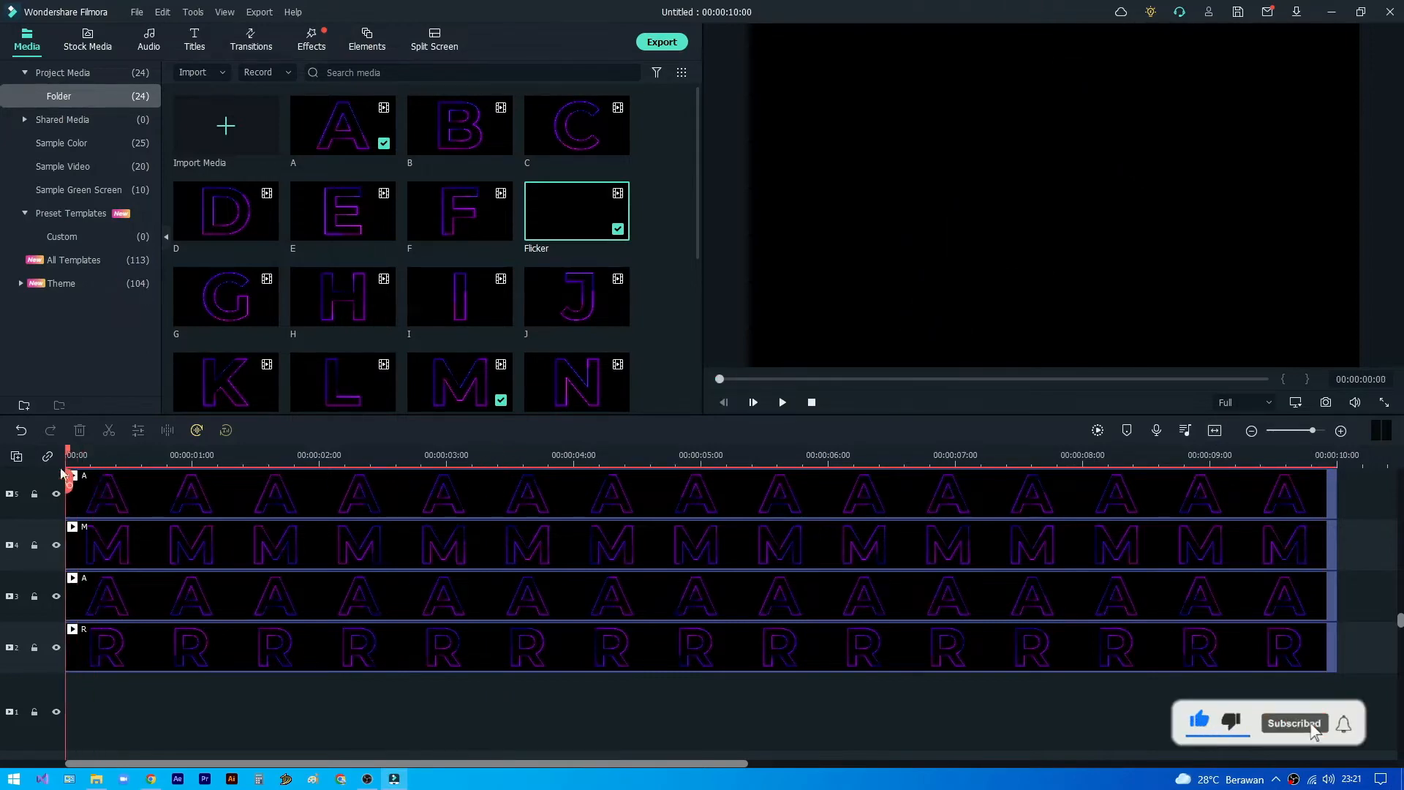
scroll(172, 570, up, 3)
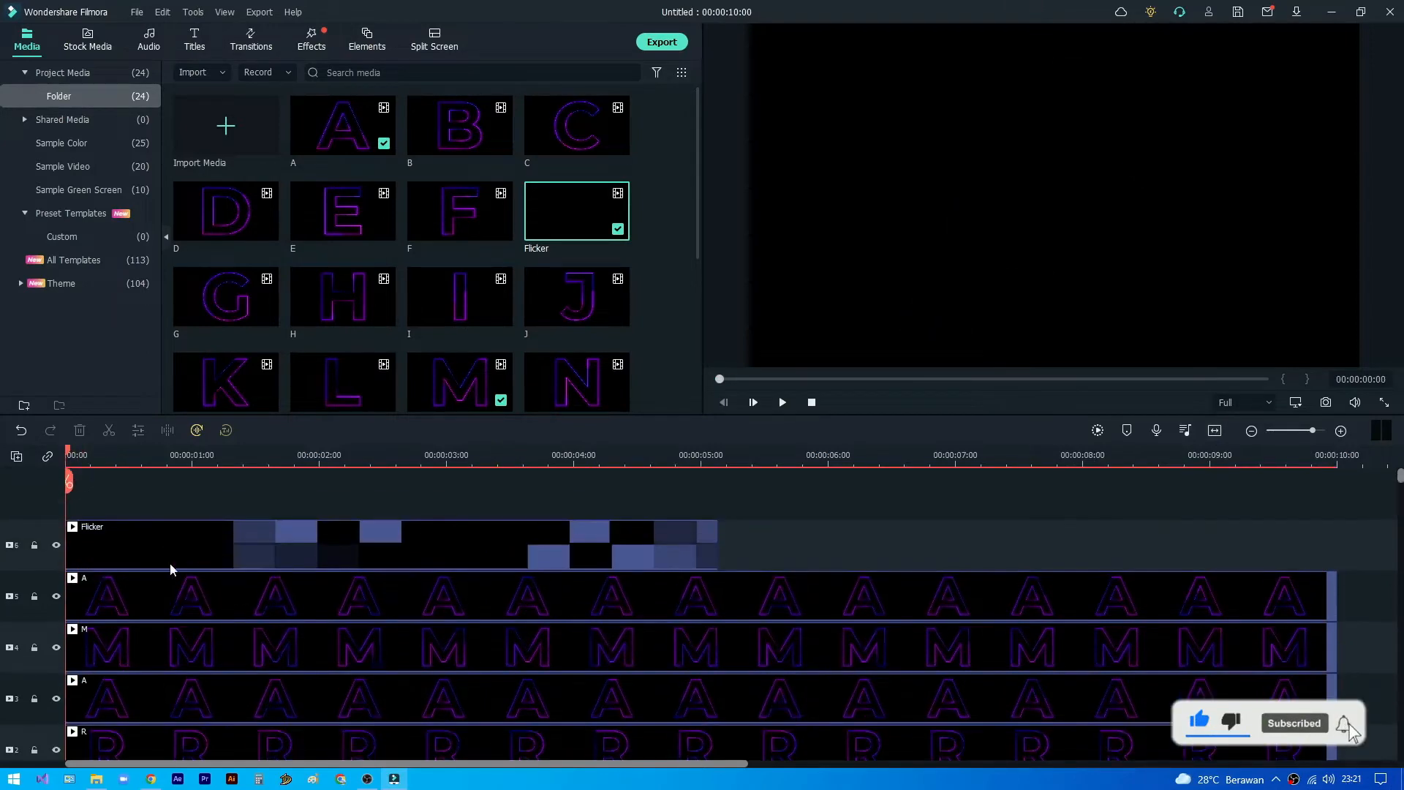
click(55, 545)
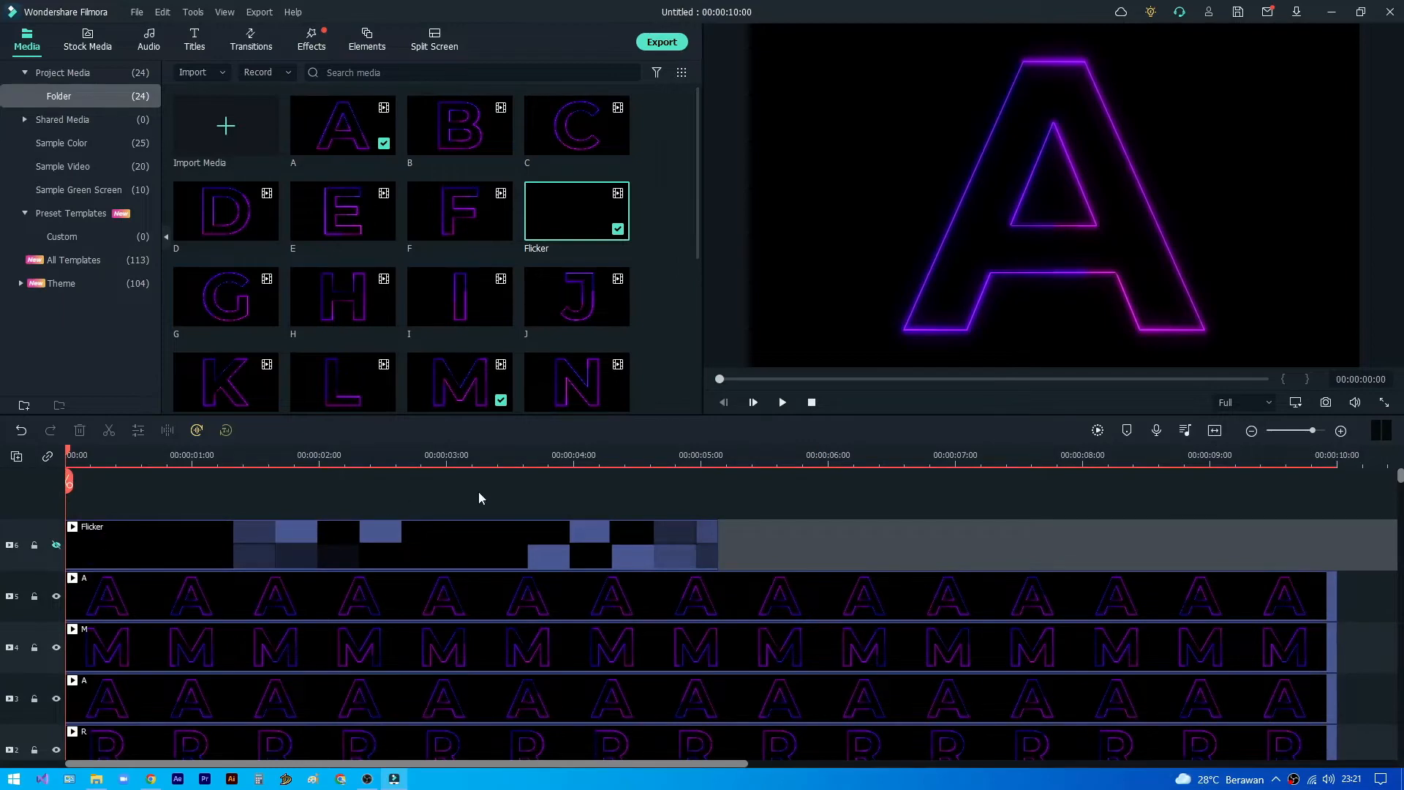
Set the R clip's blending mode to Lighten in its compositing settings
scroll(479, 493, down, 3)
double_click(403, 587)
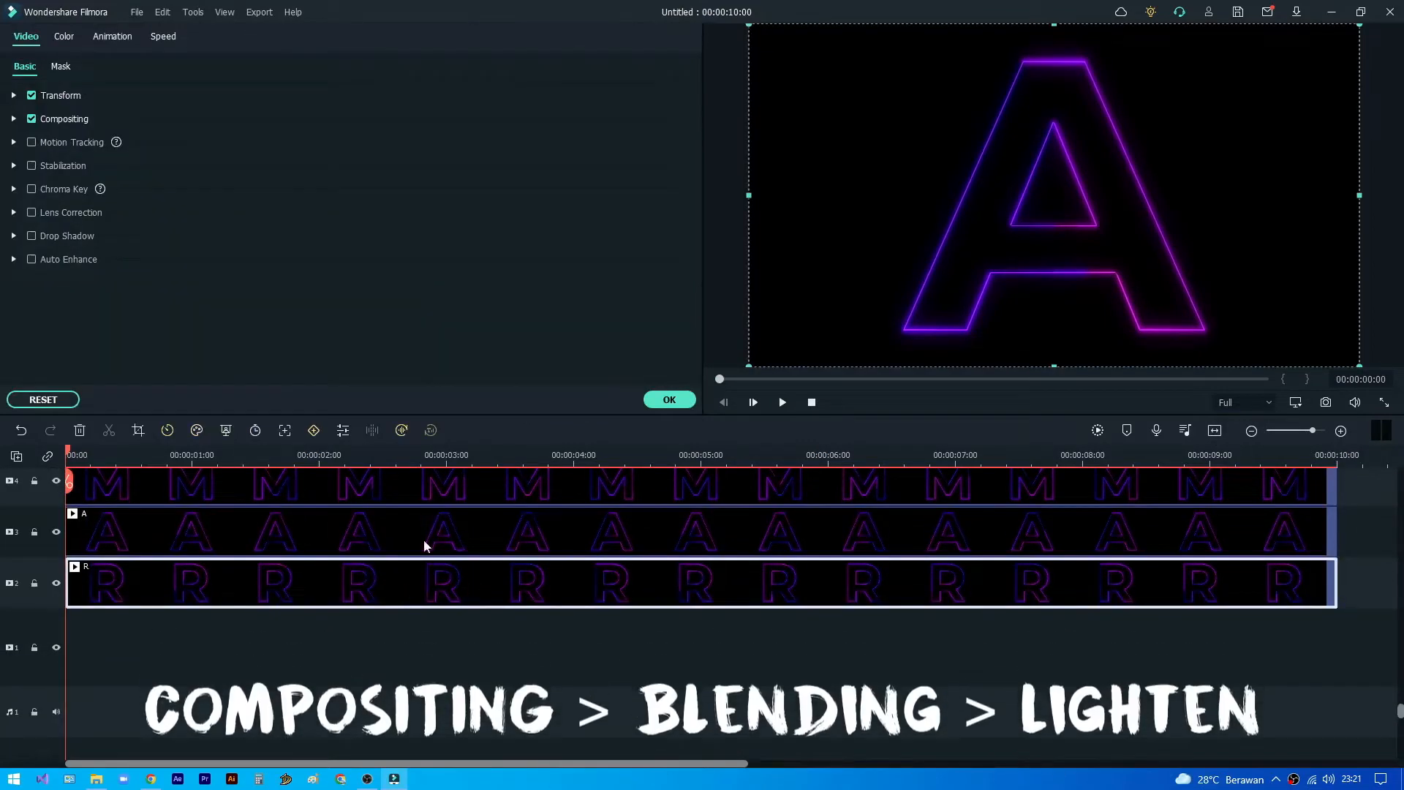
click(14, 119)
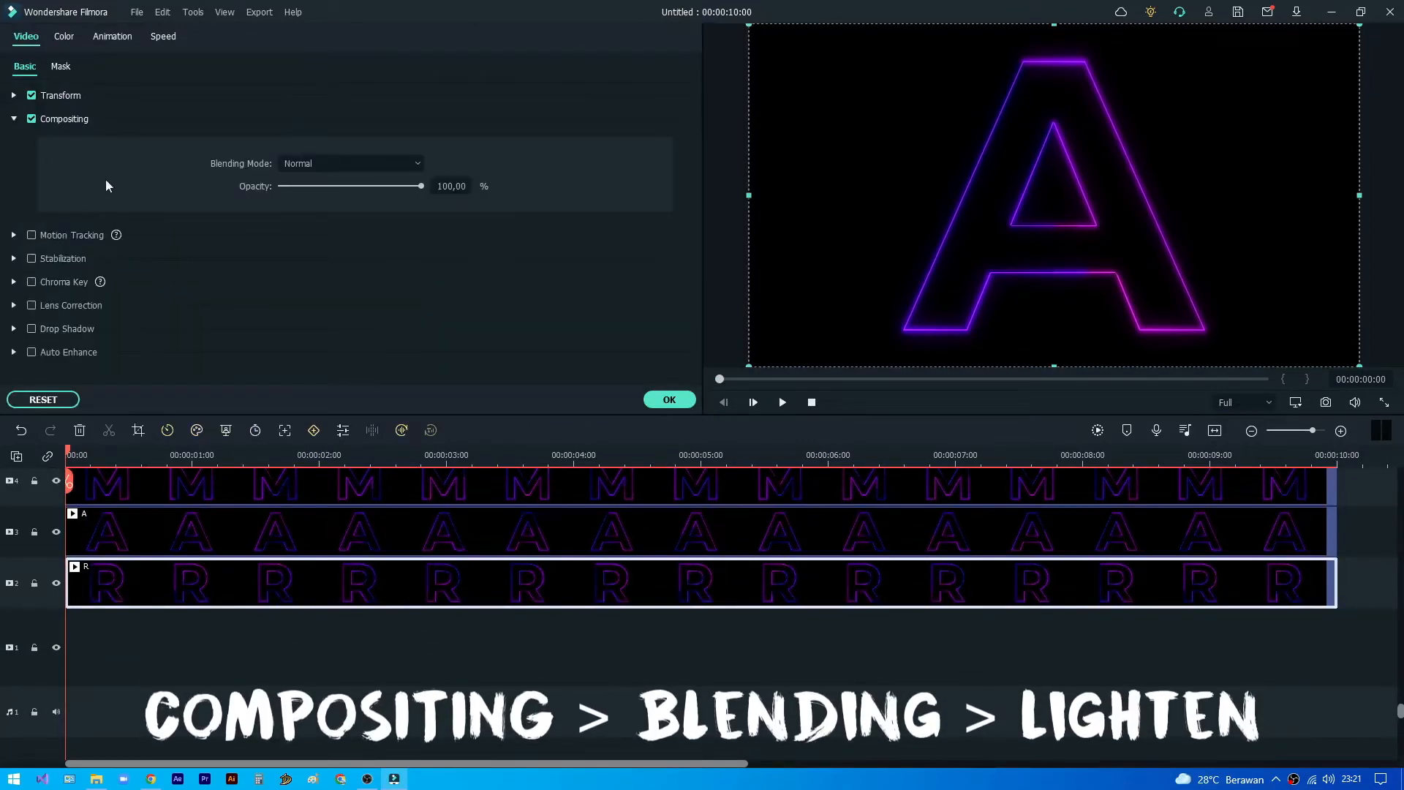
click(383, 168)
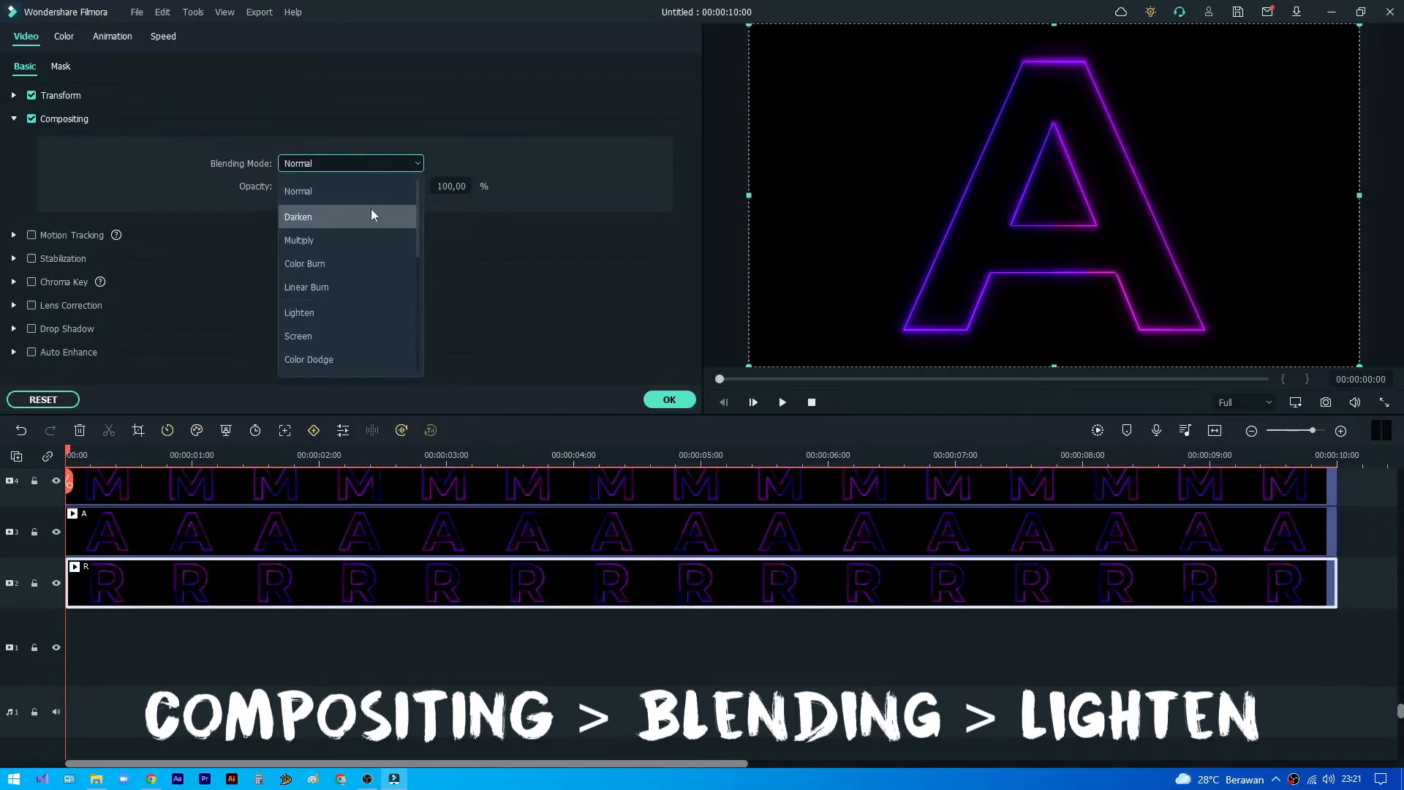
click(316, 311)
click(669, 400)
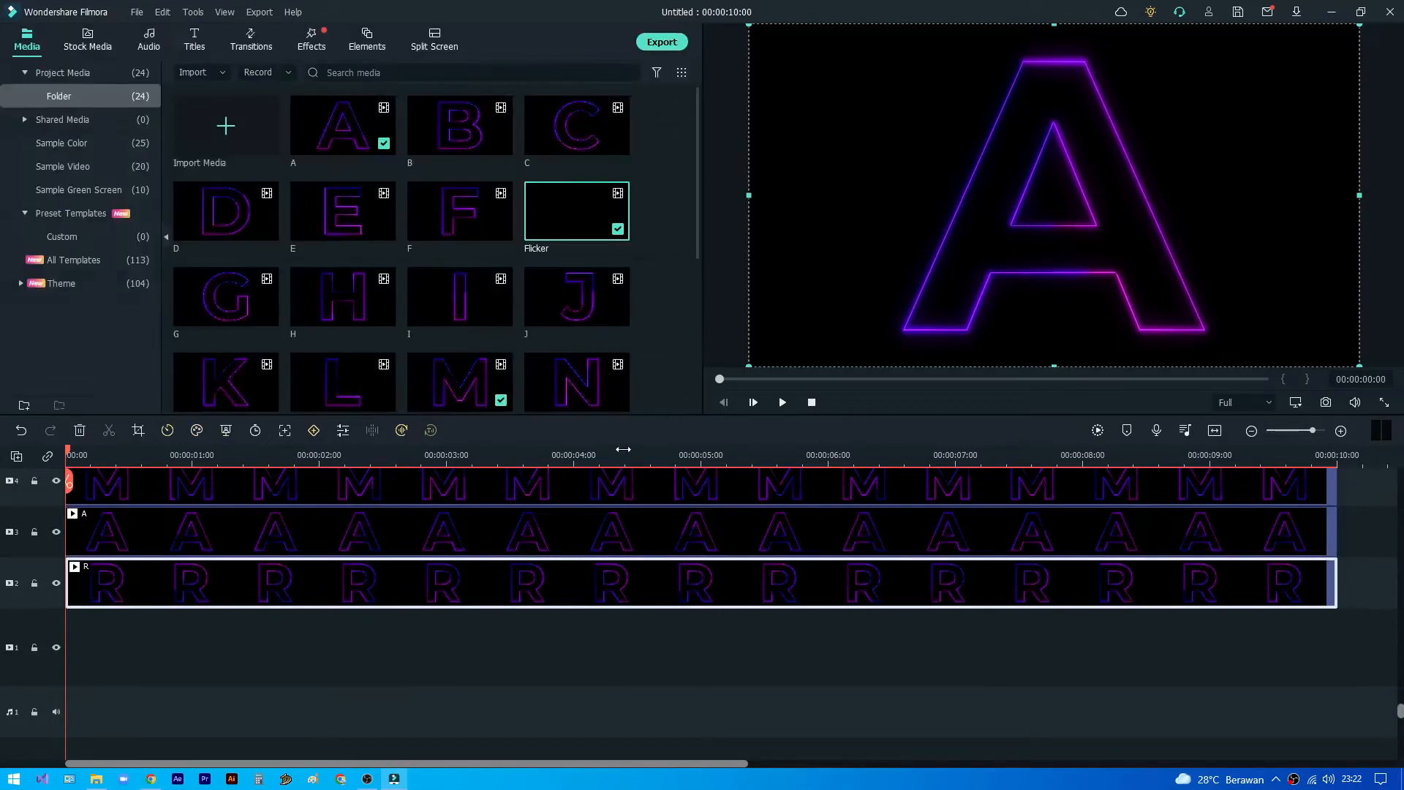
Set the blending mode of the A clip directly above R to Lighten
click(476, 526)
double_click(318, 527)
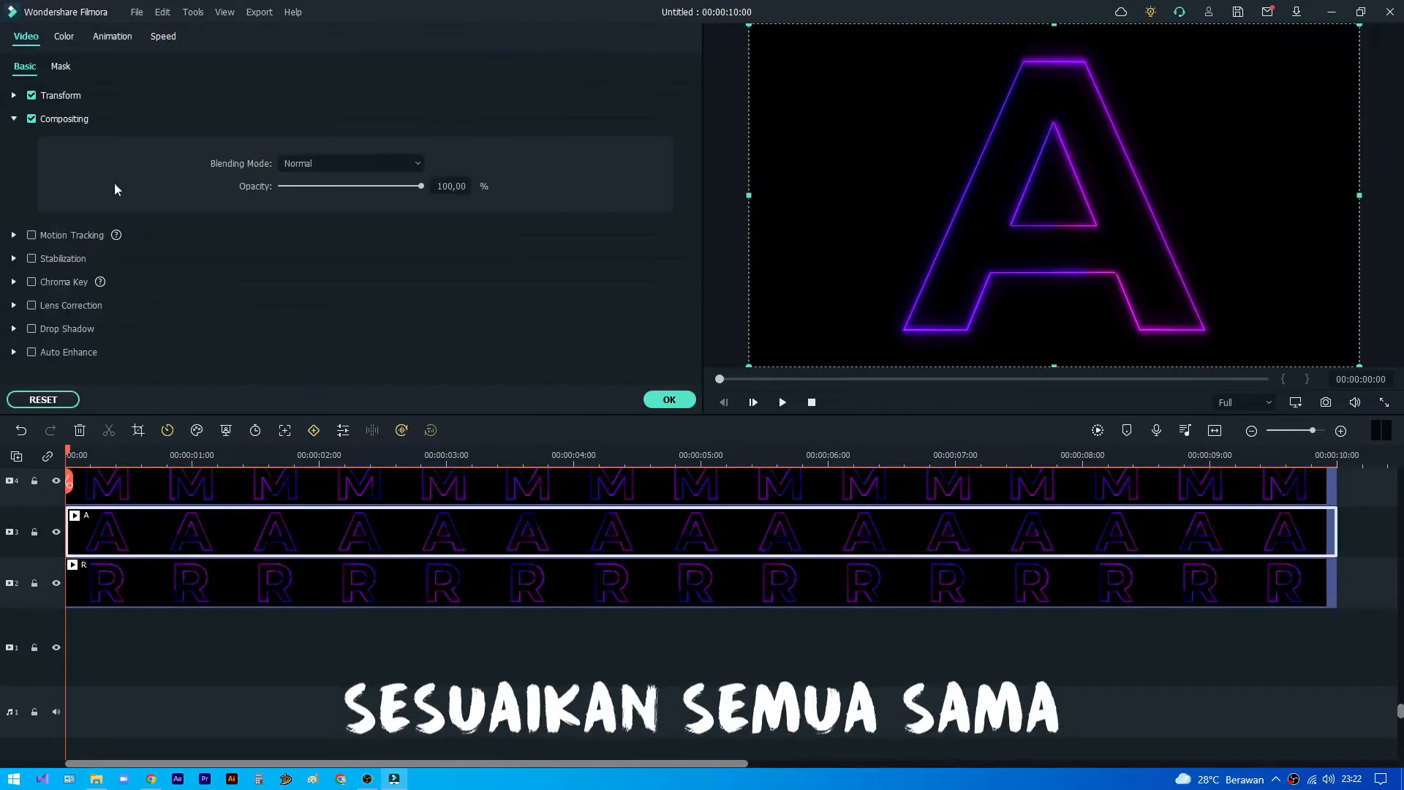
click(310, 164)
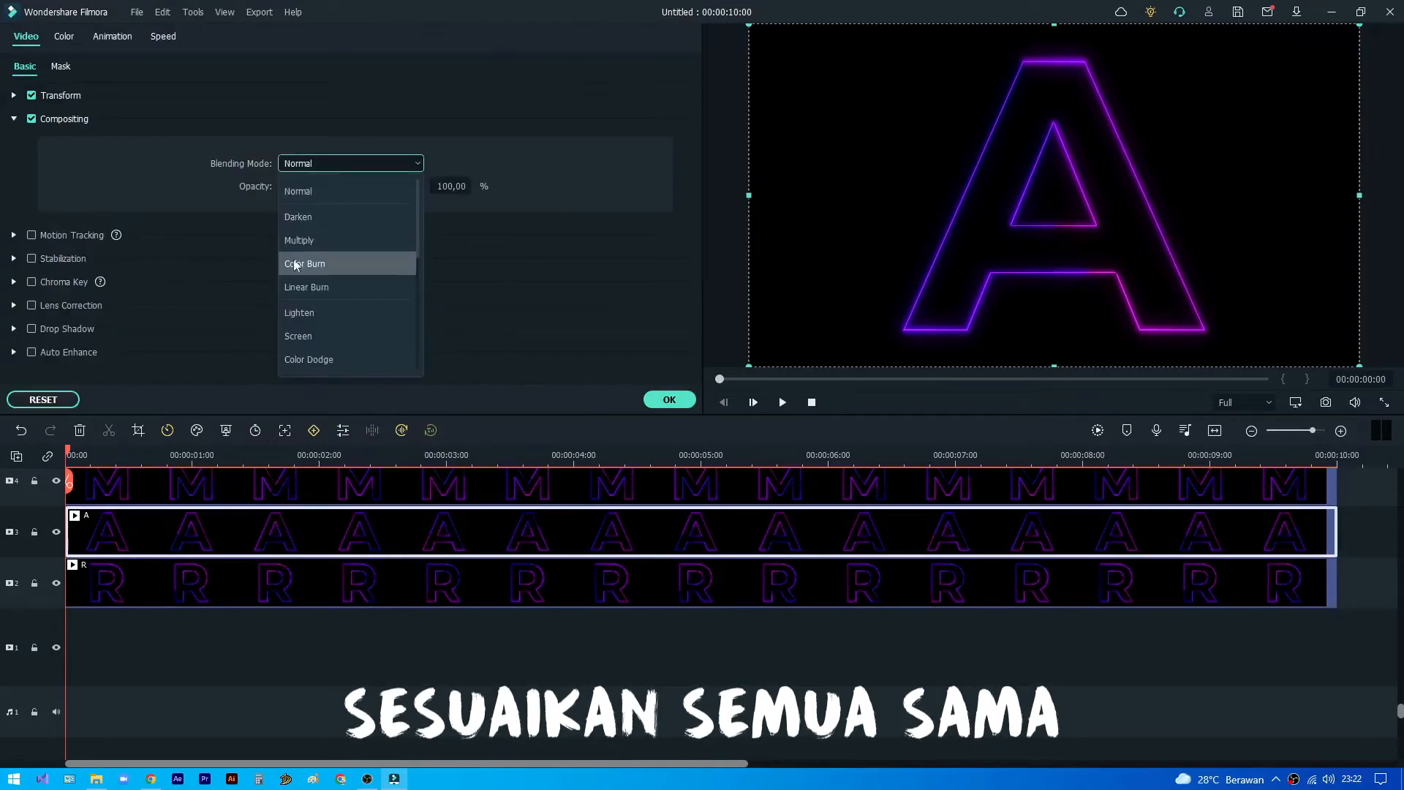
click(310, 313)
click(671, 400)
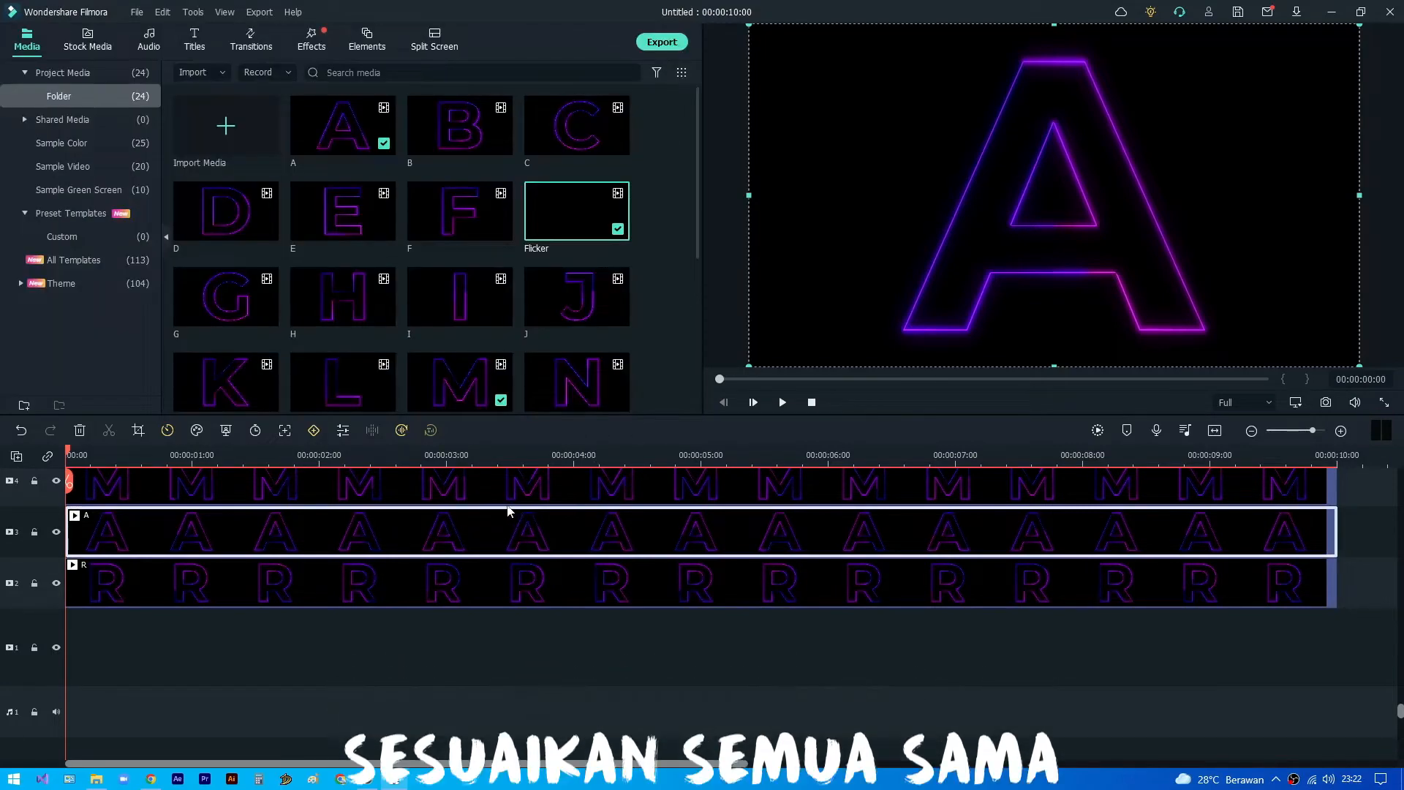
Set the M clip's blending mode to Lighten
scroll(497, 556, up, 2)
double_click(467, 568)
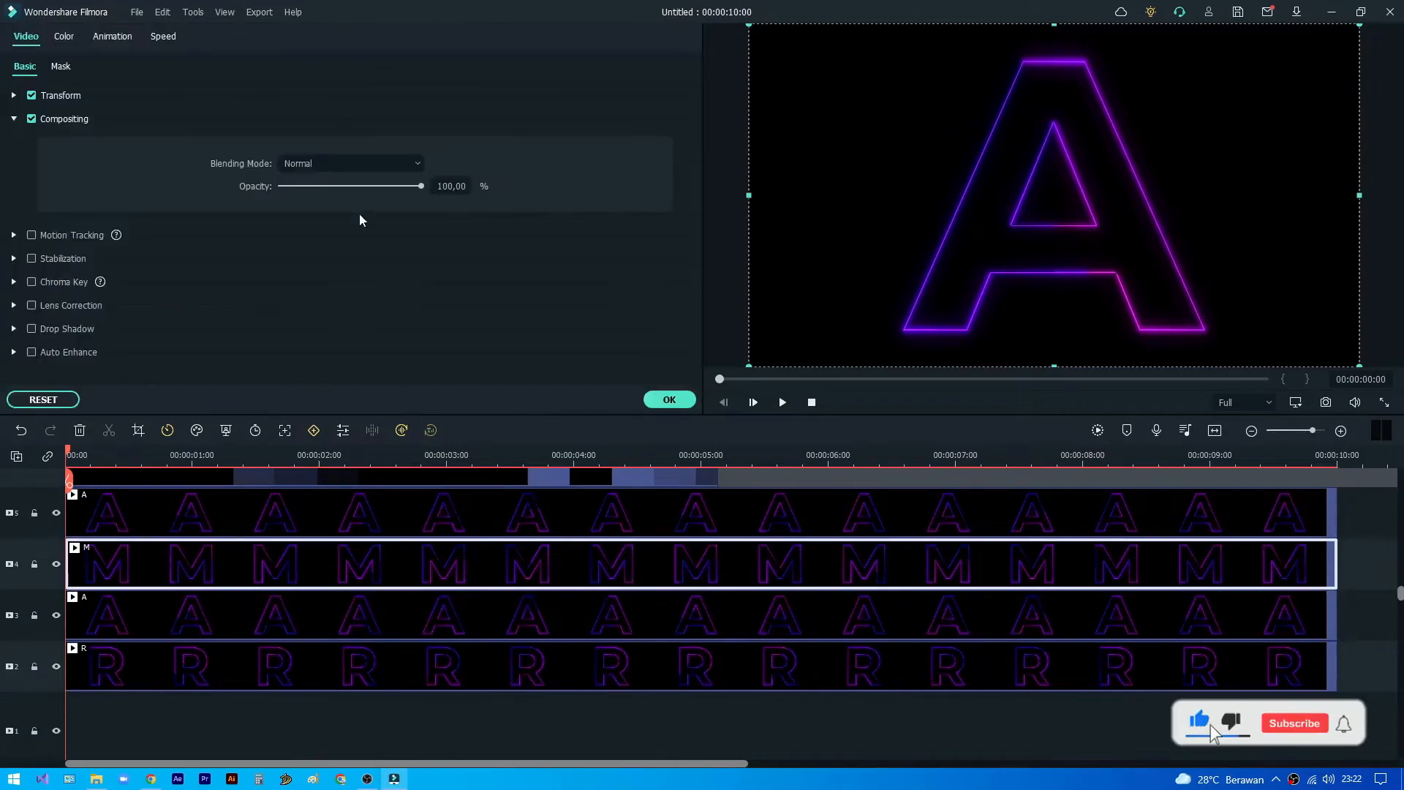
click(362, 169)
click(335, 305)
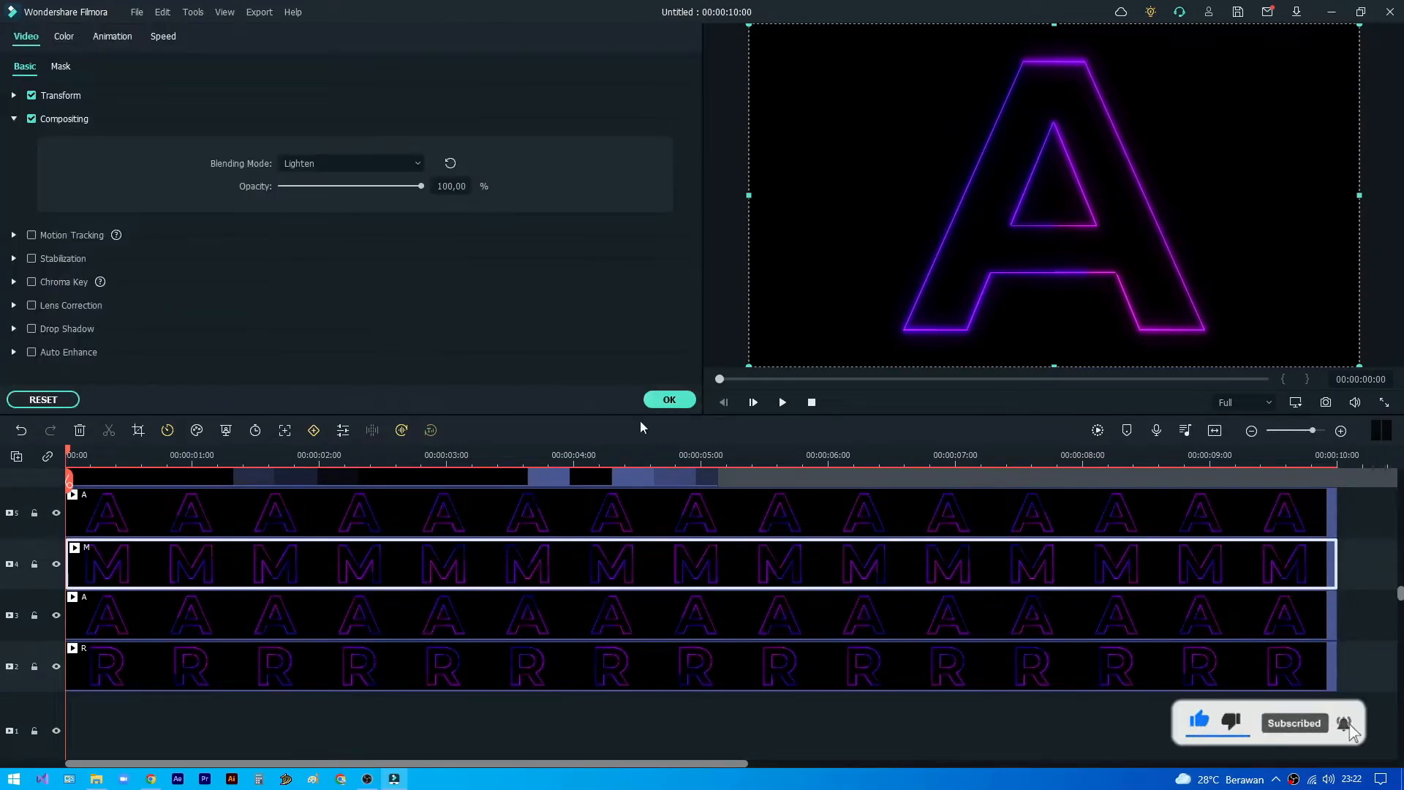
click(668, 407)
Set the blending mode of the A clip above M to Lighten and deselect the clip
double_click(459, 515)
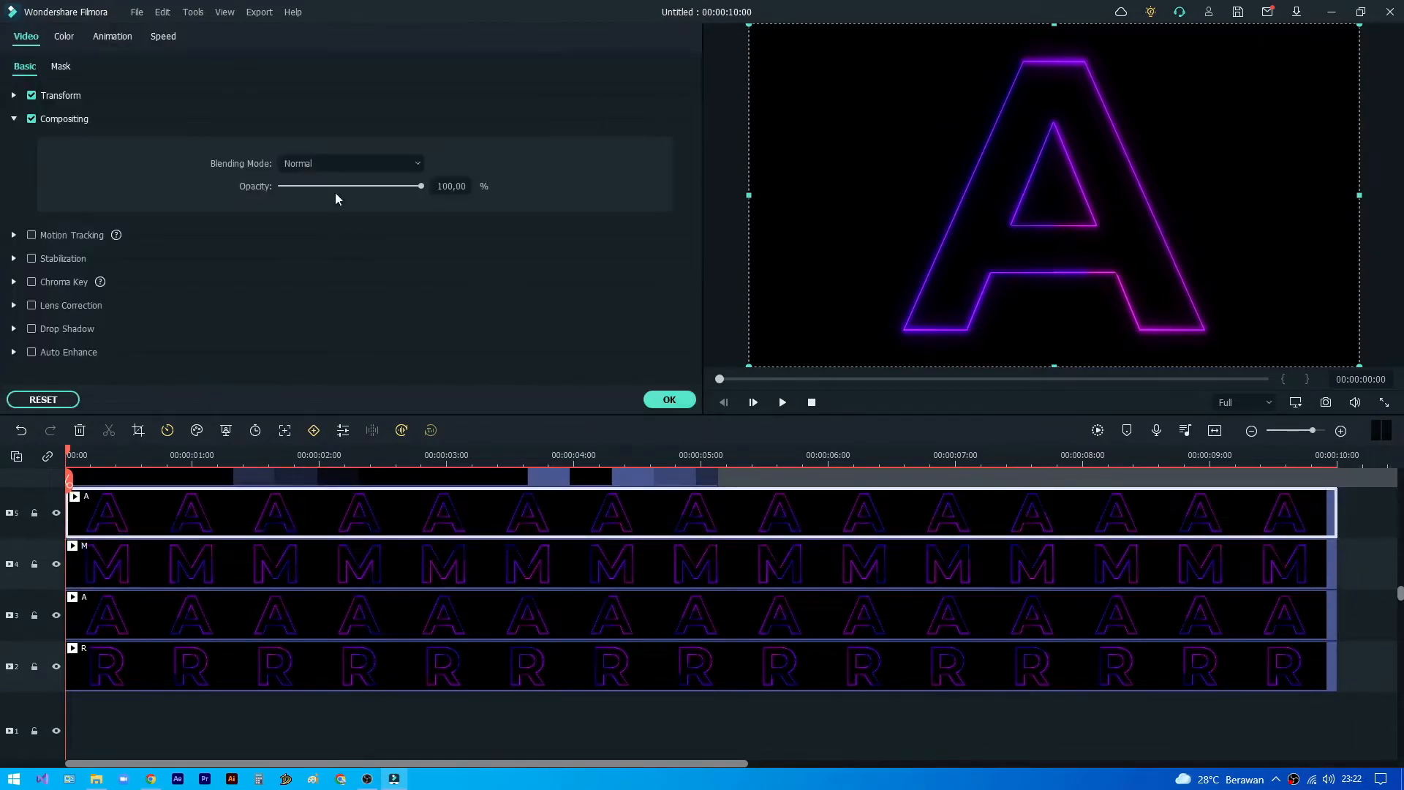
click(330, 165)
click(325, 313)
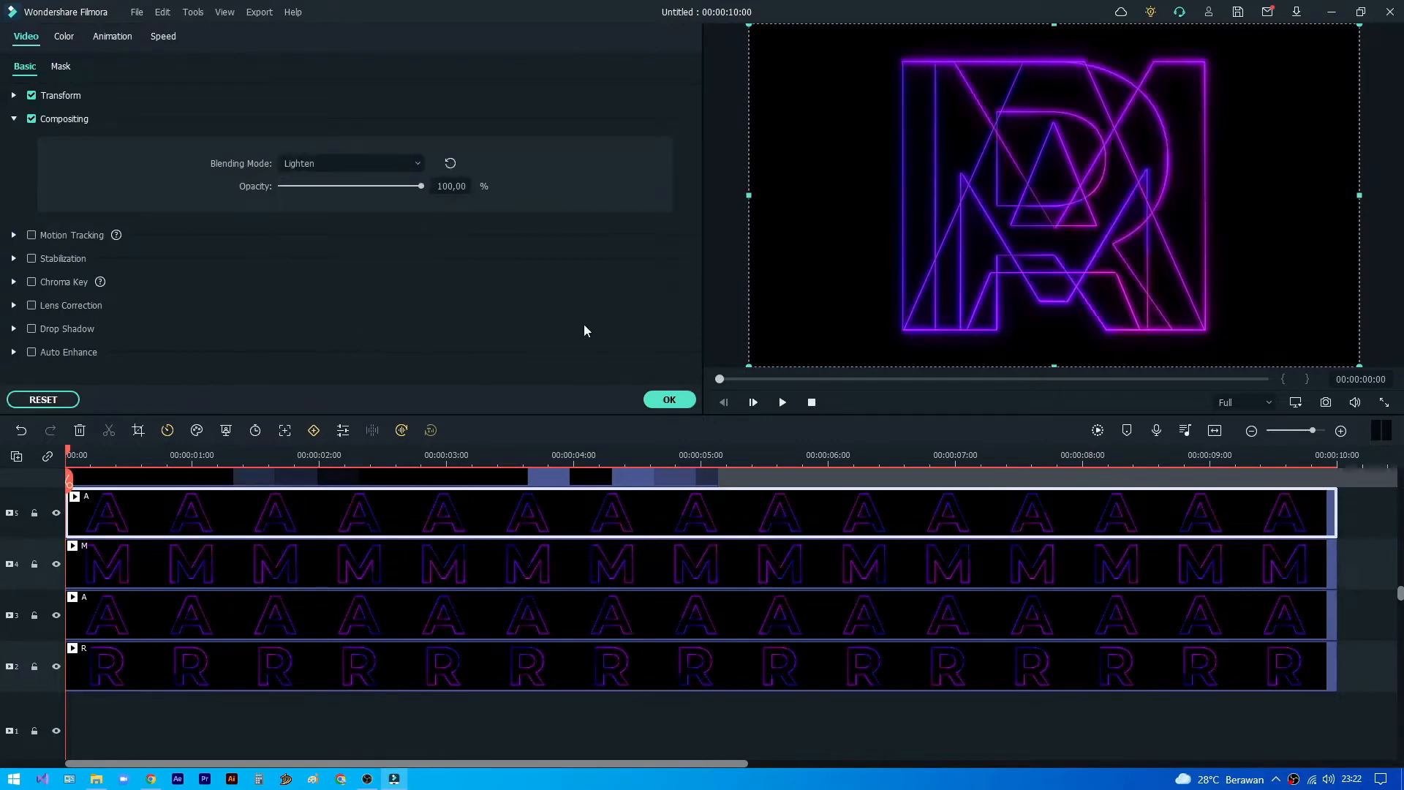
click(668, 399)
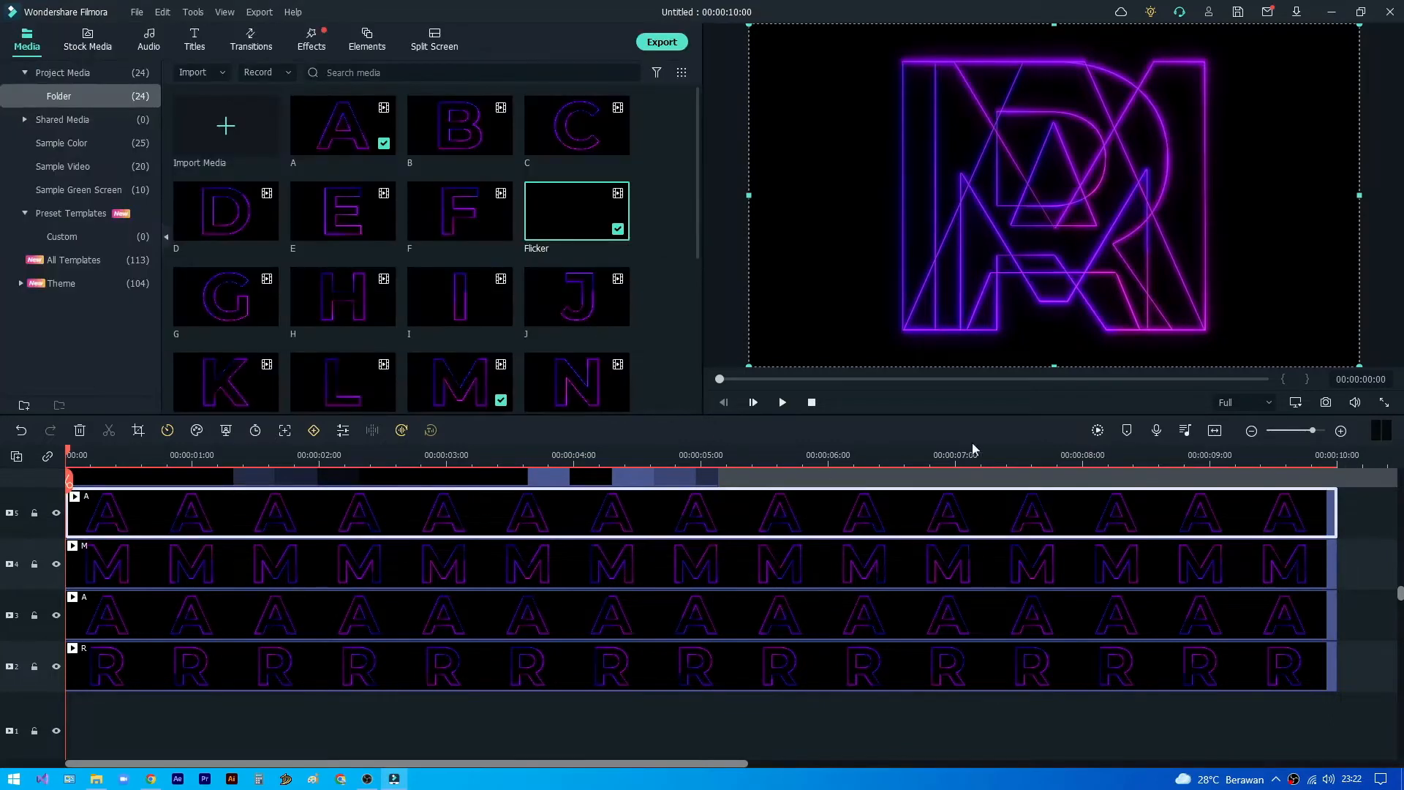
click(1368, 531)
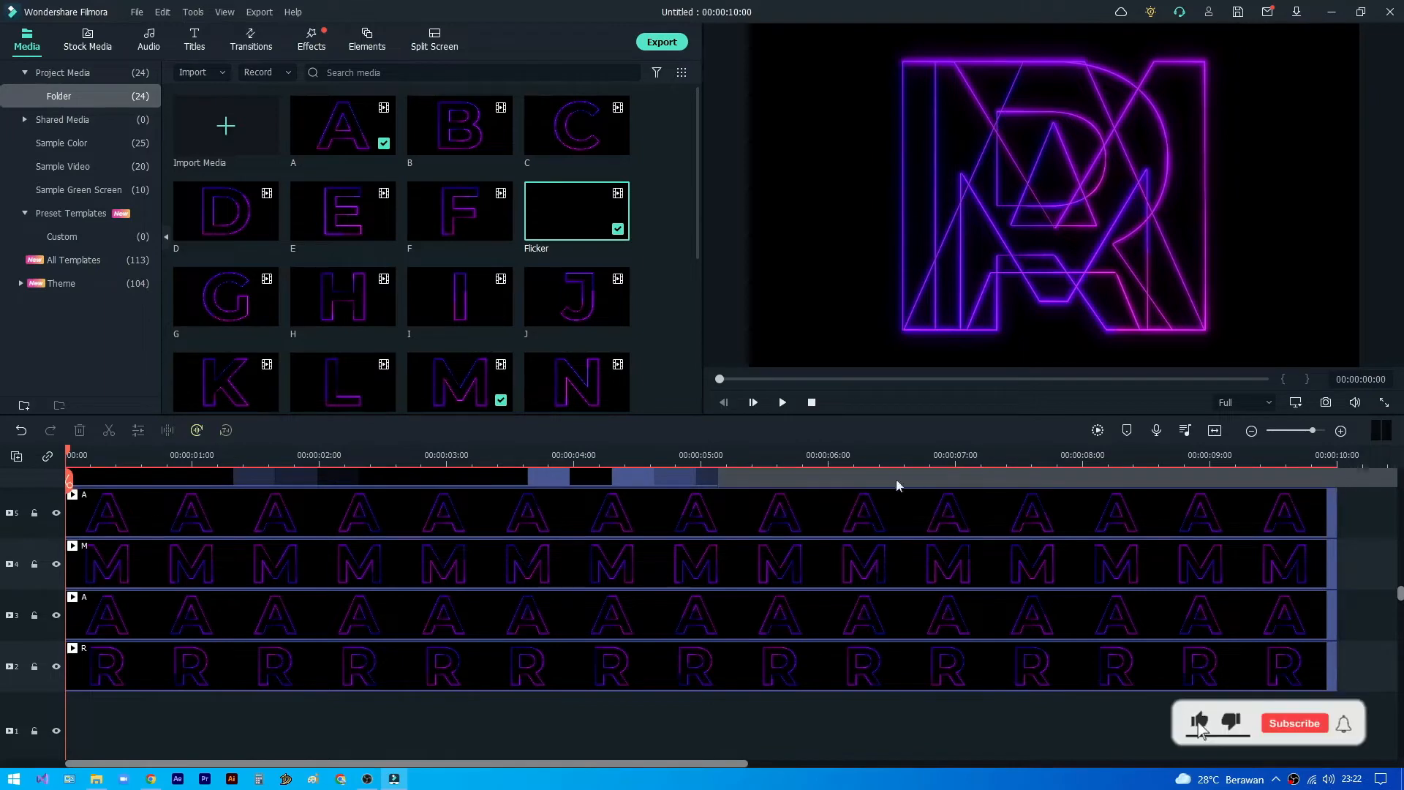
Check the R clip's compositing settings, collapse that section and close the clip's settings
double_click(437, 672)
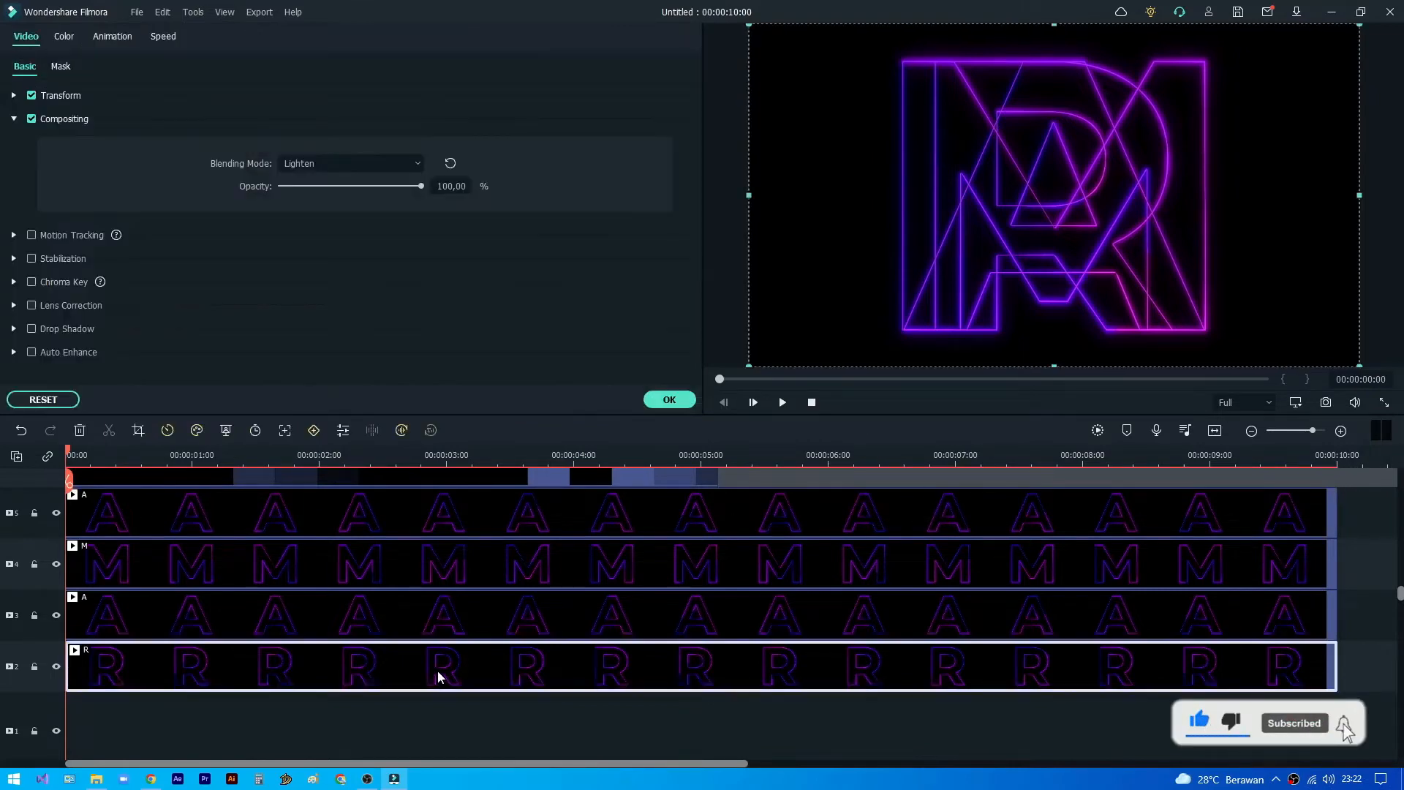
click(13, 118)
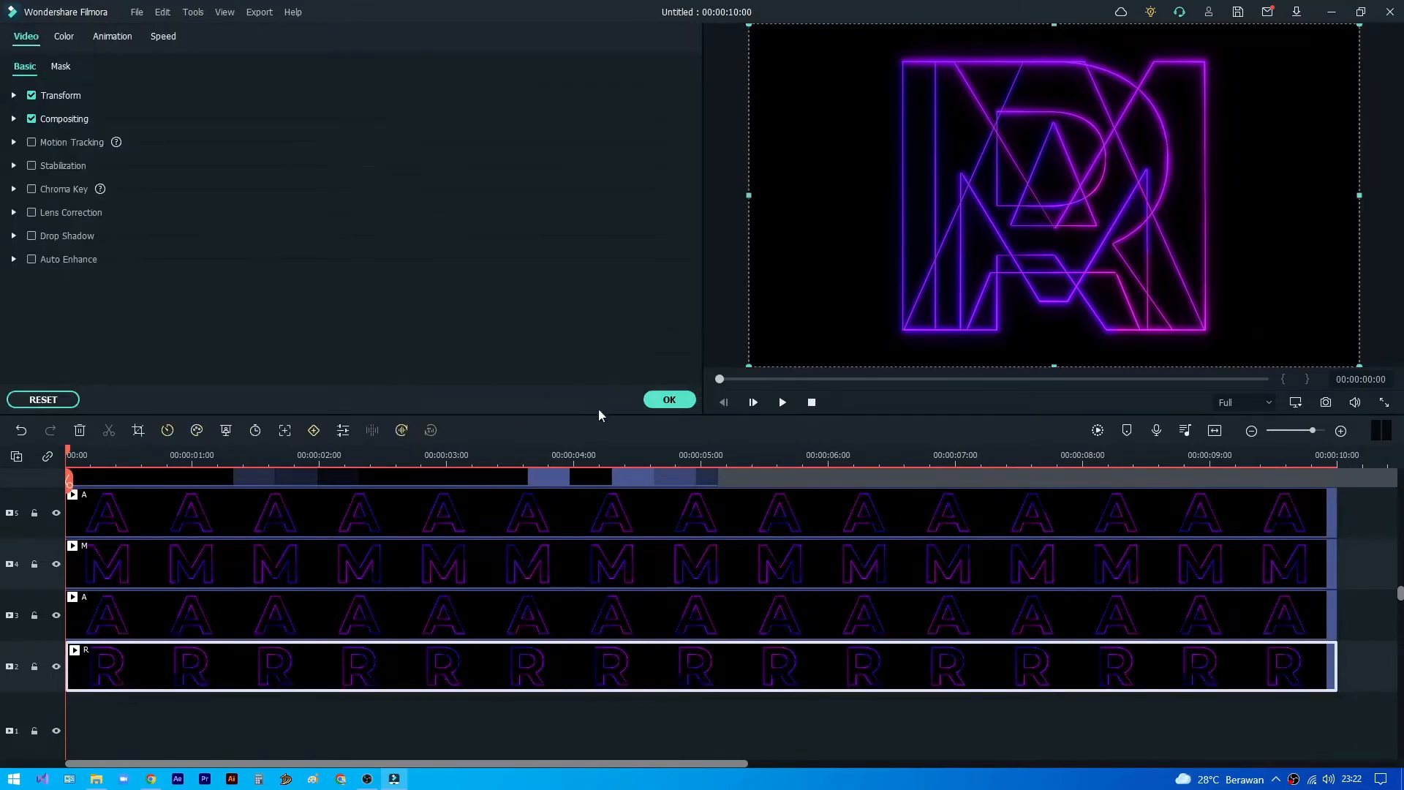
click(669, 400)
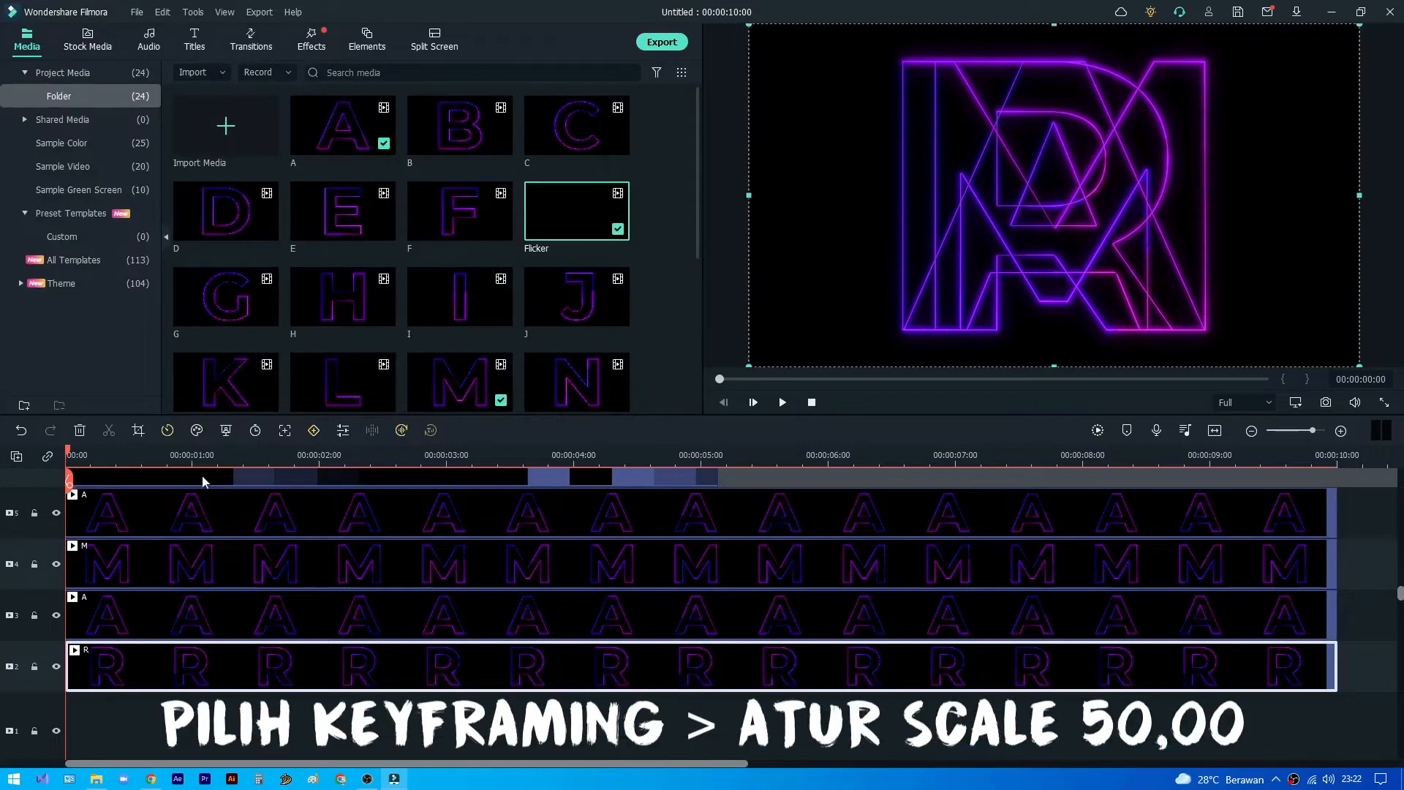
Add a starting keyframe to the R clip with its scale at 50% and X position at about -378
click(313, 430)
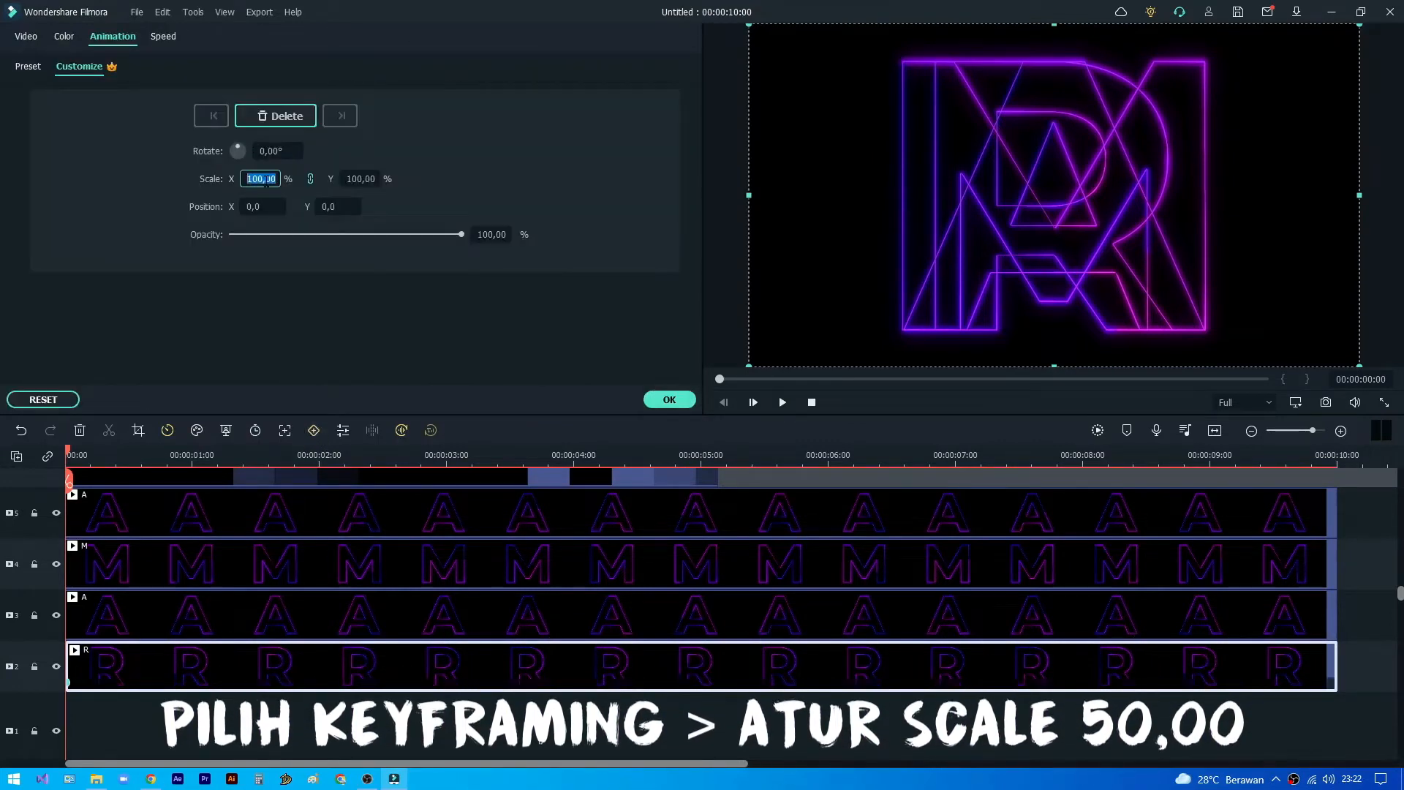
text(50)
key(Return)
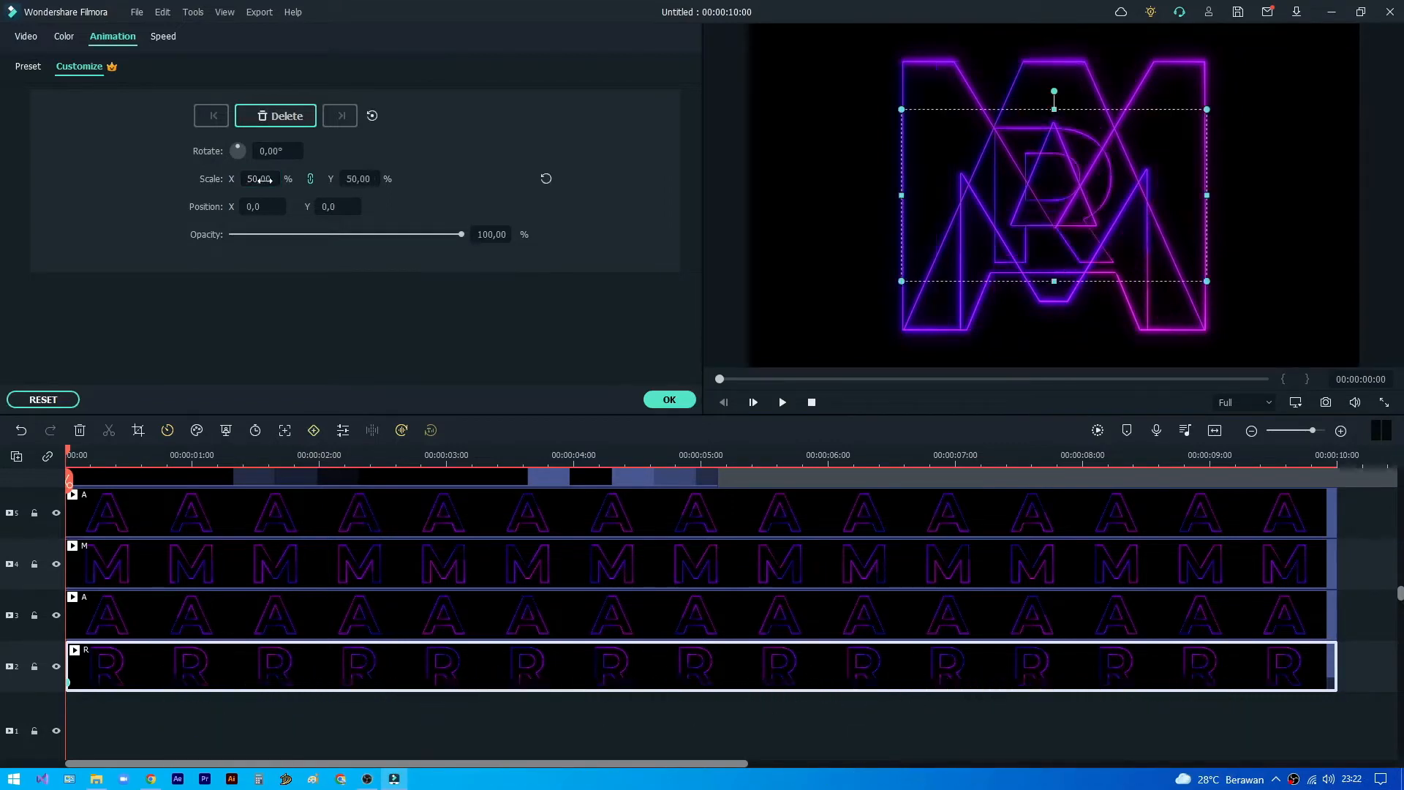
drag(264, 208, 2, 208)
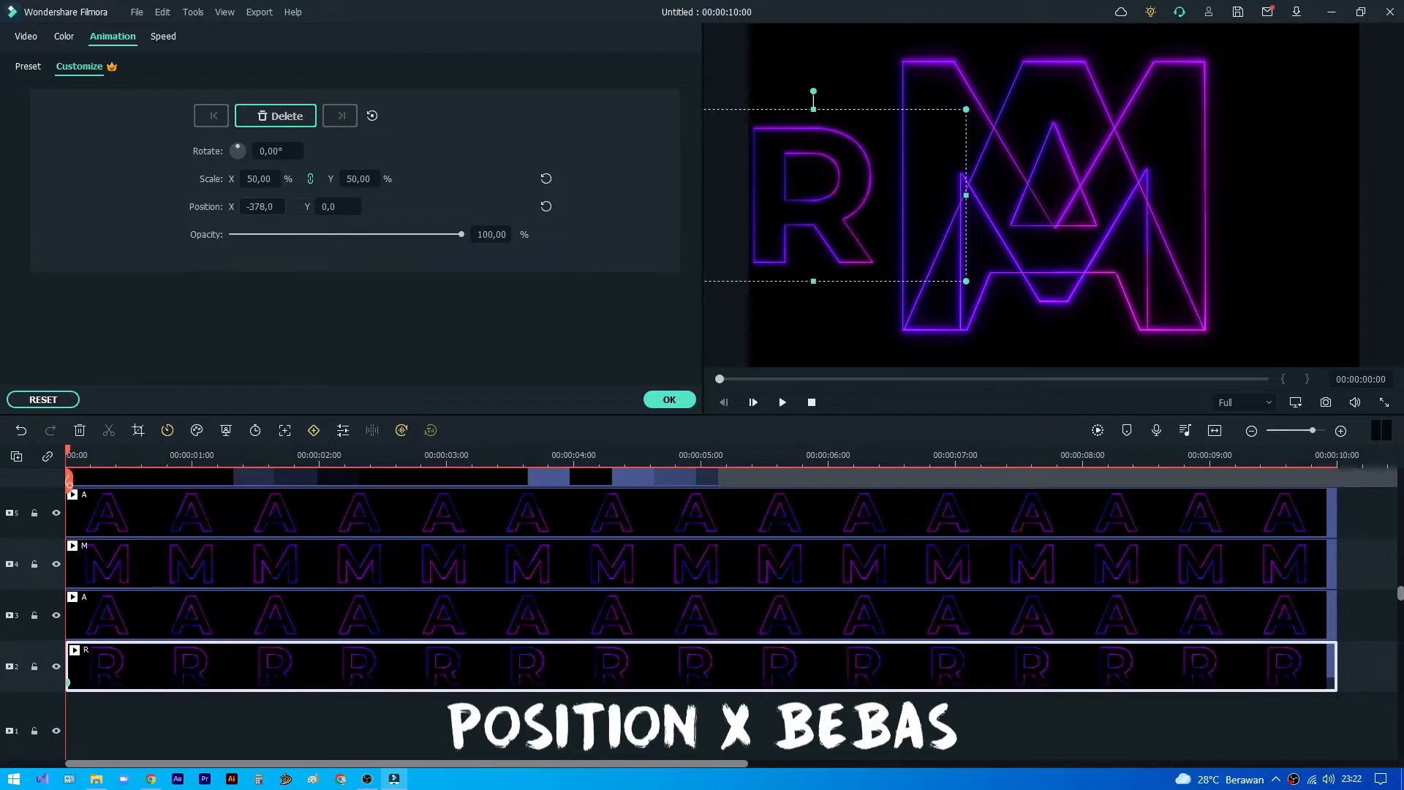
Add a starting keyframe to the A clip directly above R with 50% scale and X position at about -155
click(389, 605)
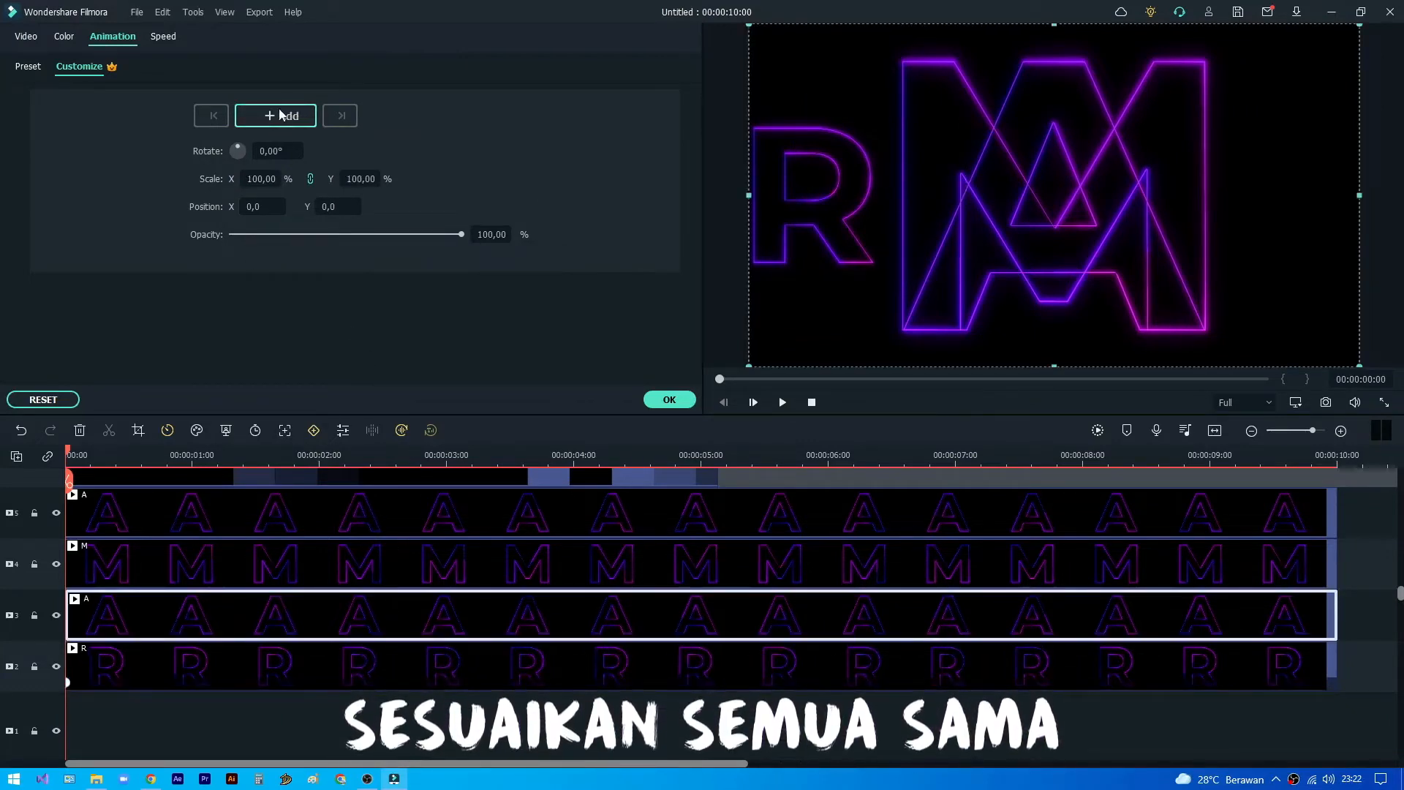
click(266, 178)
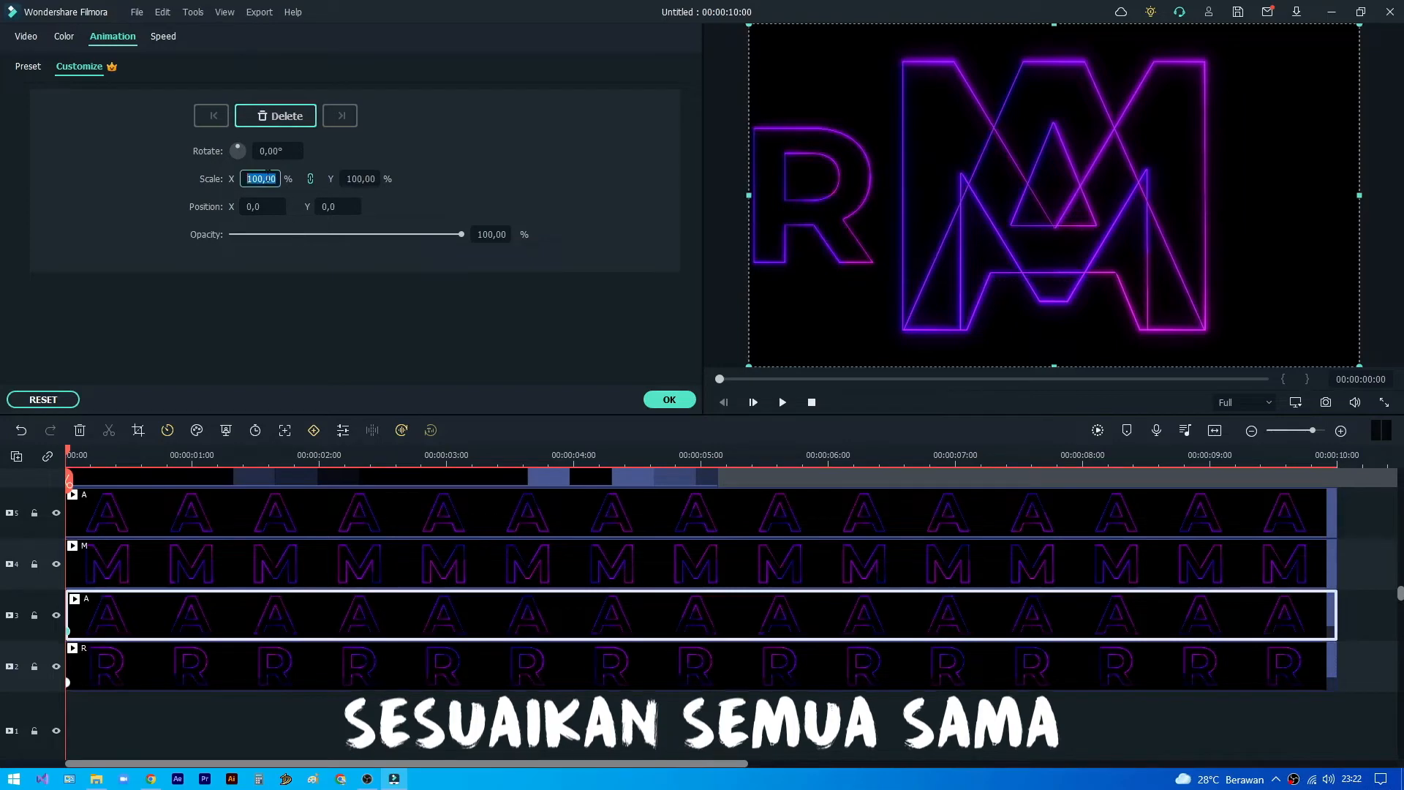
text(50)
key(Return)
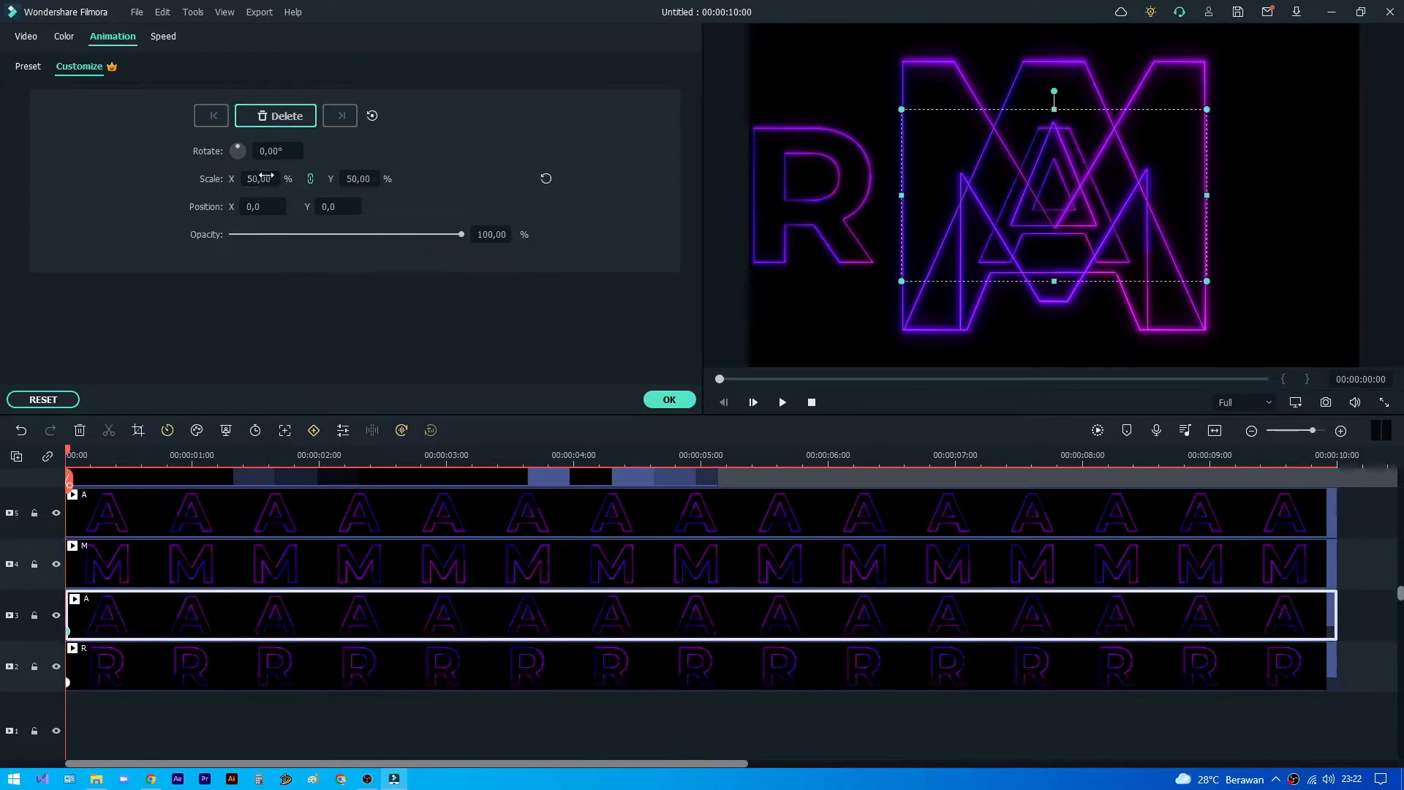
drag(268, 210, 155, 210)
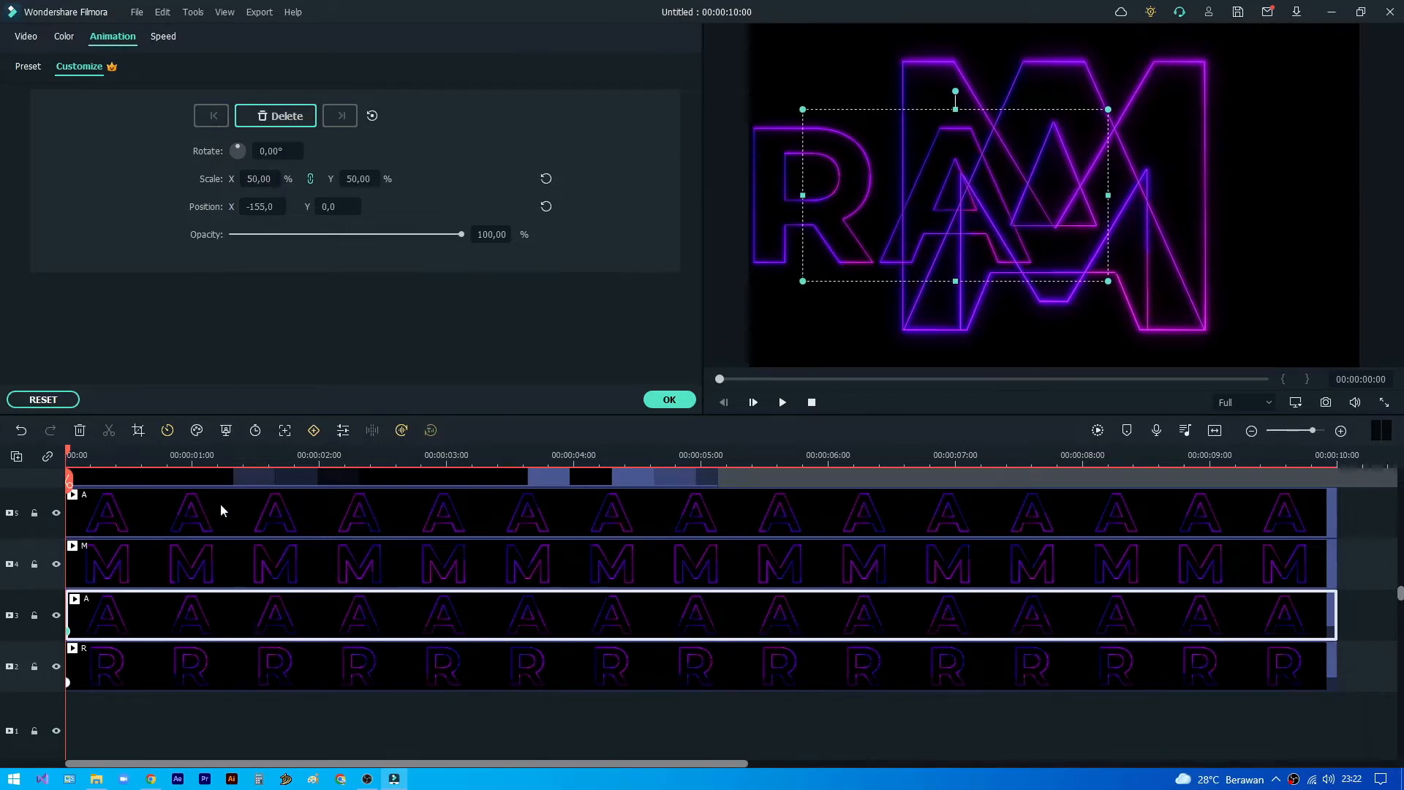
Add a starting keyframe to the M clip with 50% scale and X position at about 91
click(235, 563)
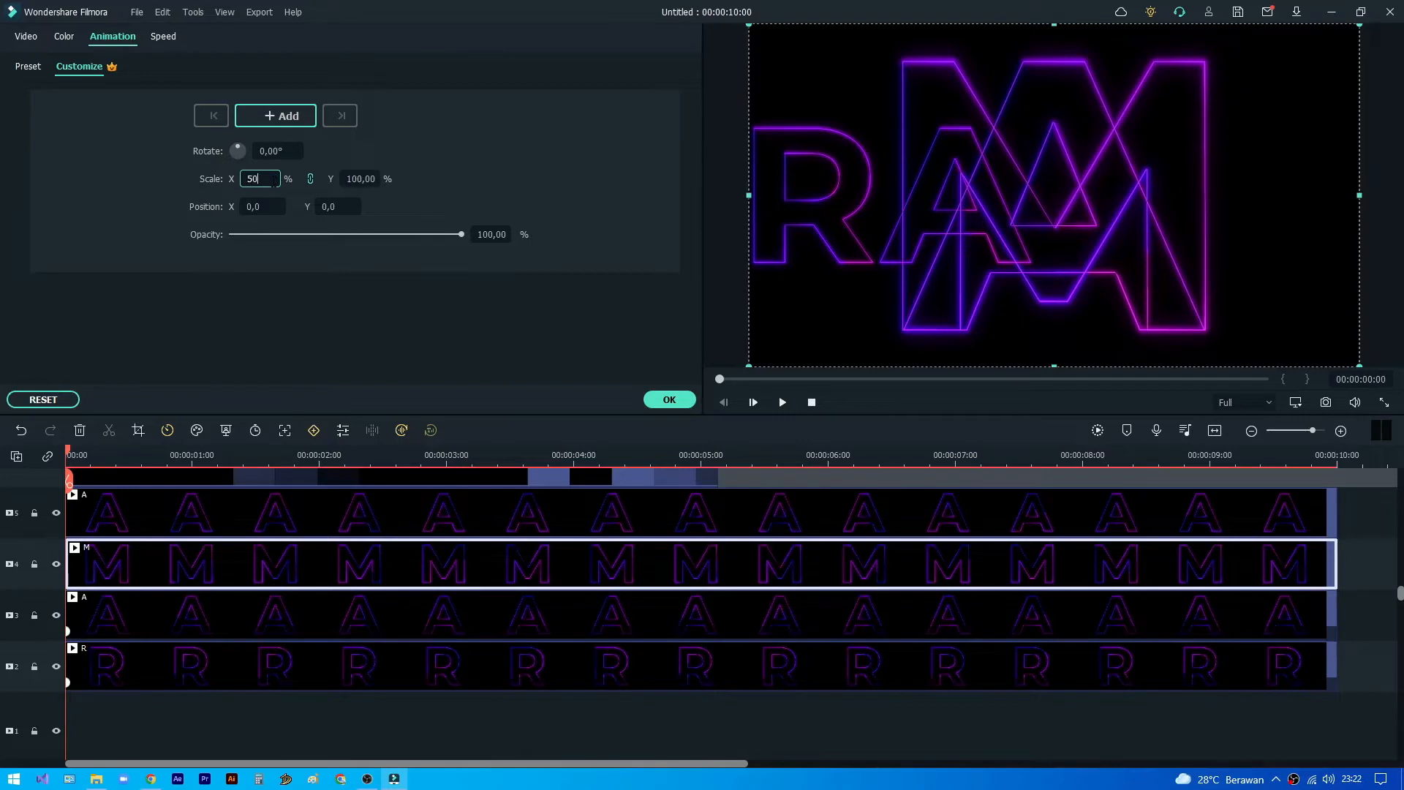
click(274, 181)
text(50)
key(Return)
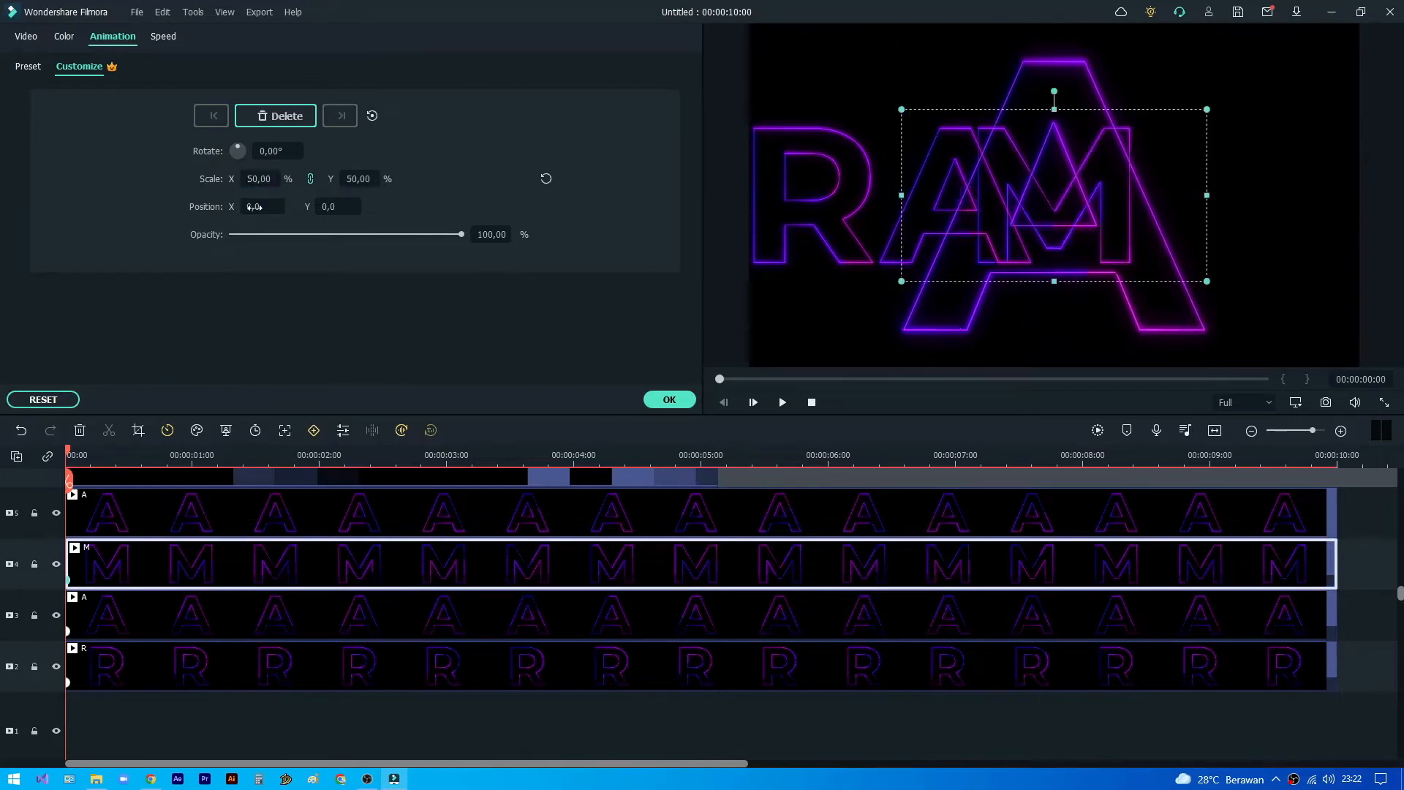
drag(257, 207, 324, 207)
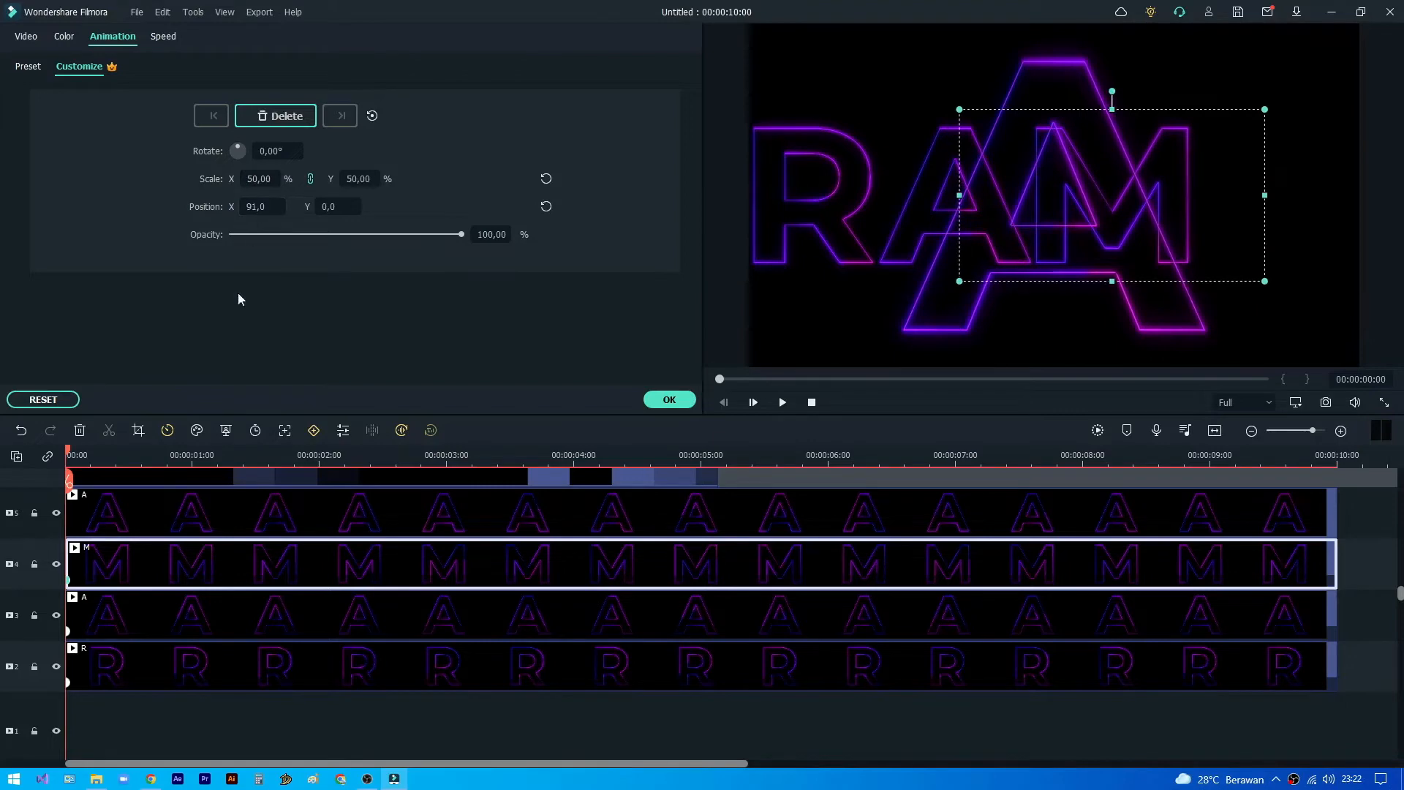
Add a starting keyframe to the A clip above M with 50% scale and X position at about 349
click(278, 532)
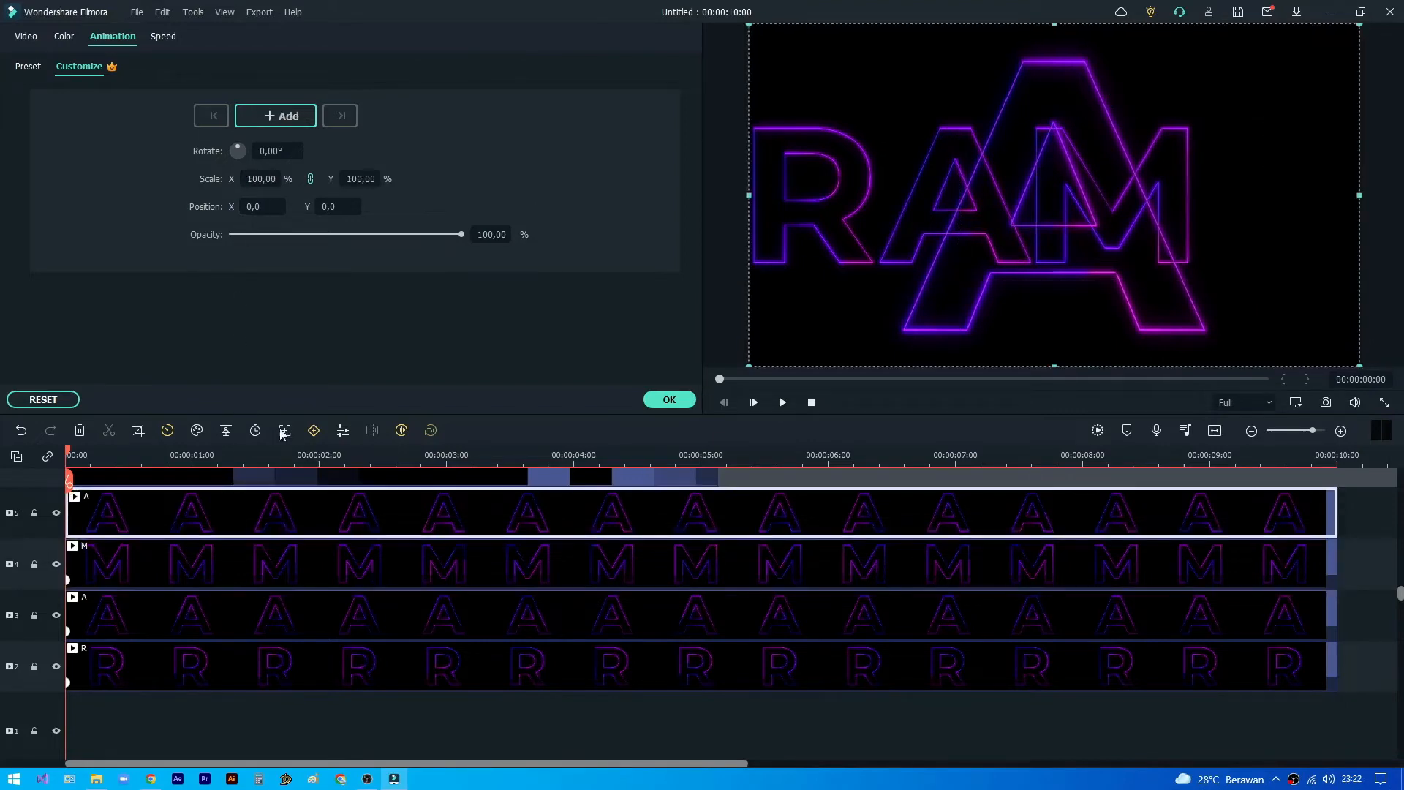
click(270, 180)
text(50)
key(Return)
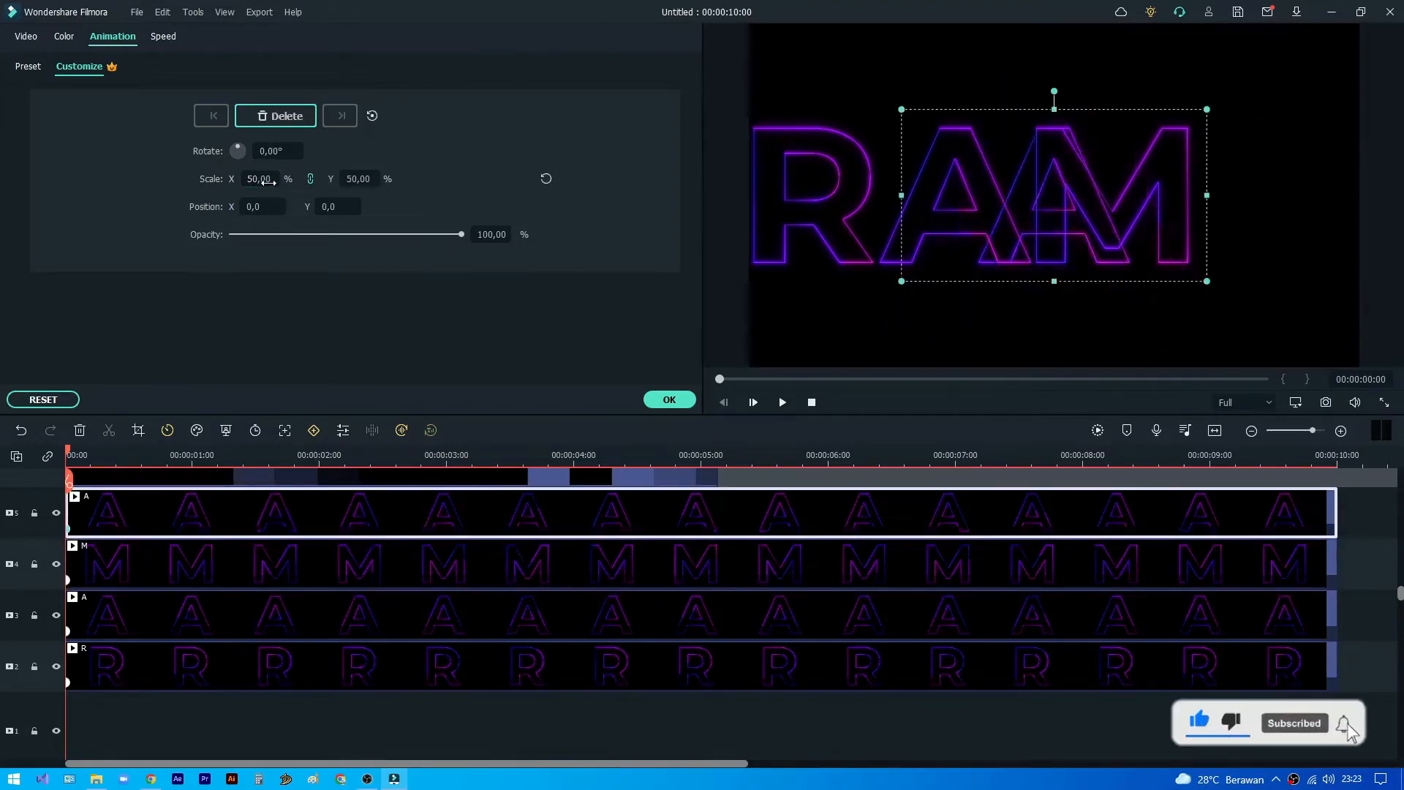
drag(264, 206, 519, 206)
Even out the starting letter spacing with X positions of 101 for M, -147 for the first A and -370 for R
click(359, 569)
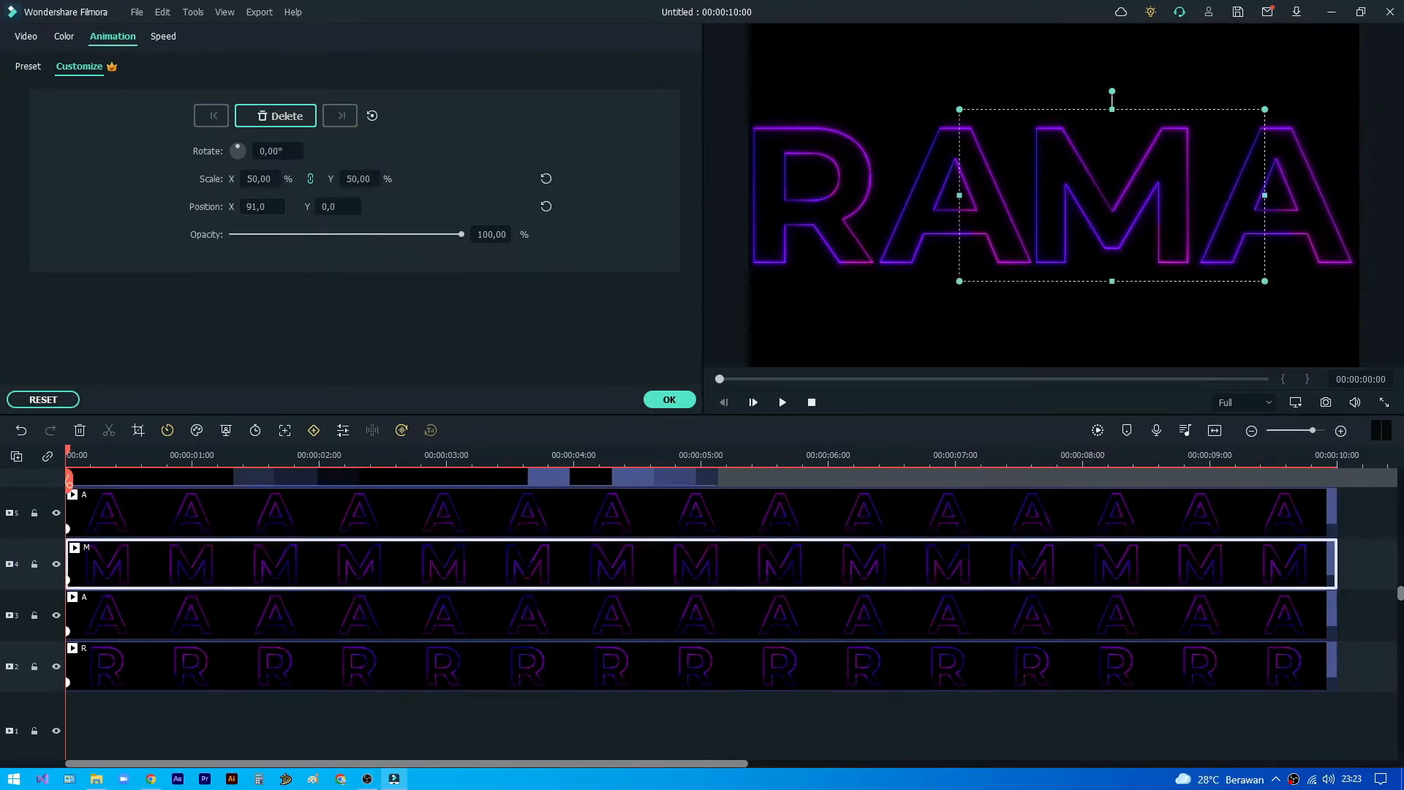
click(287, 616)
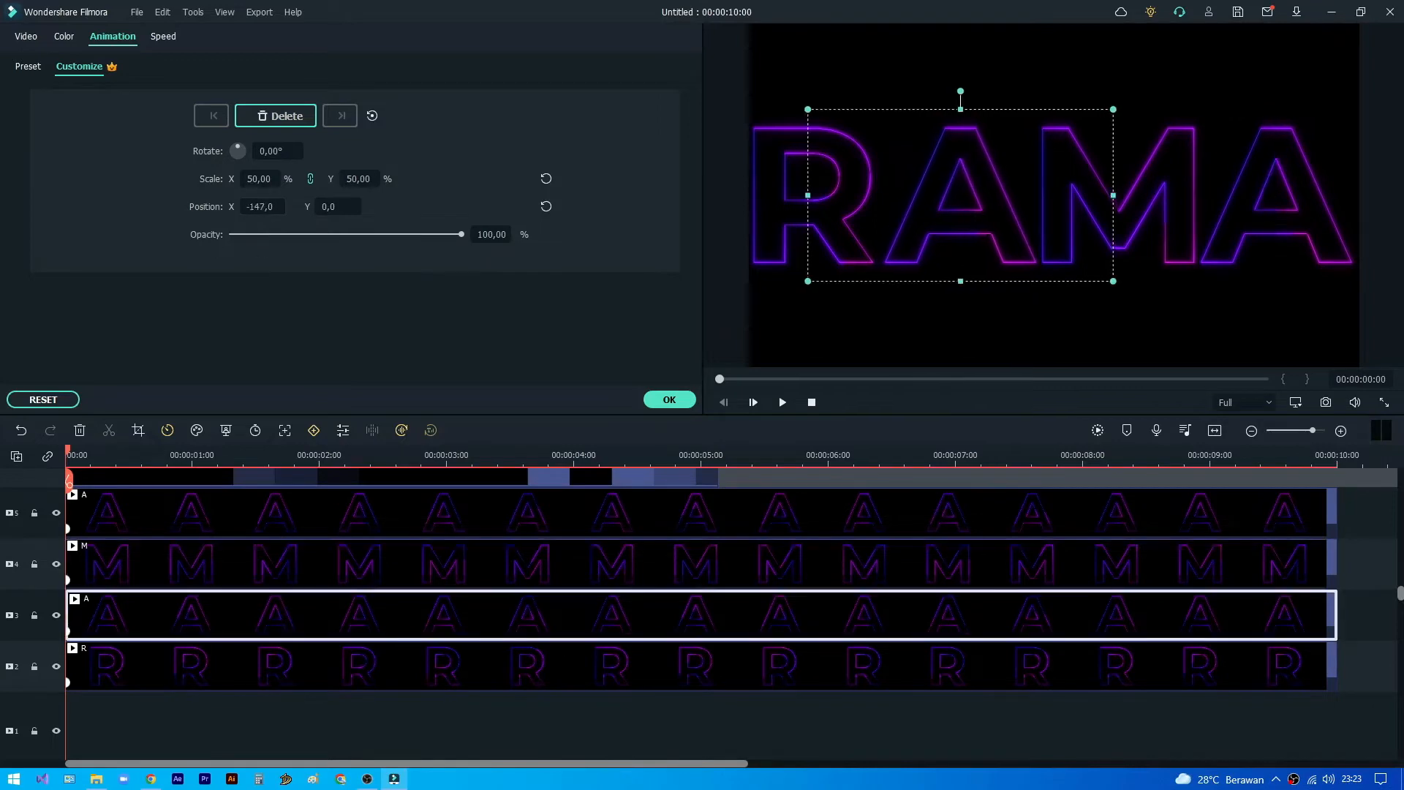
click(234, 679)
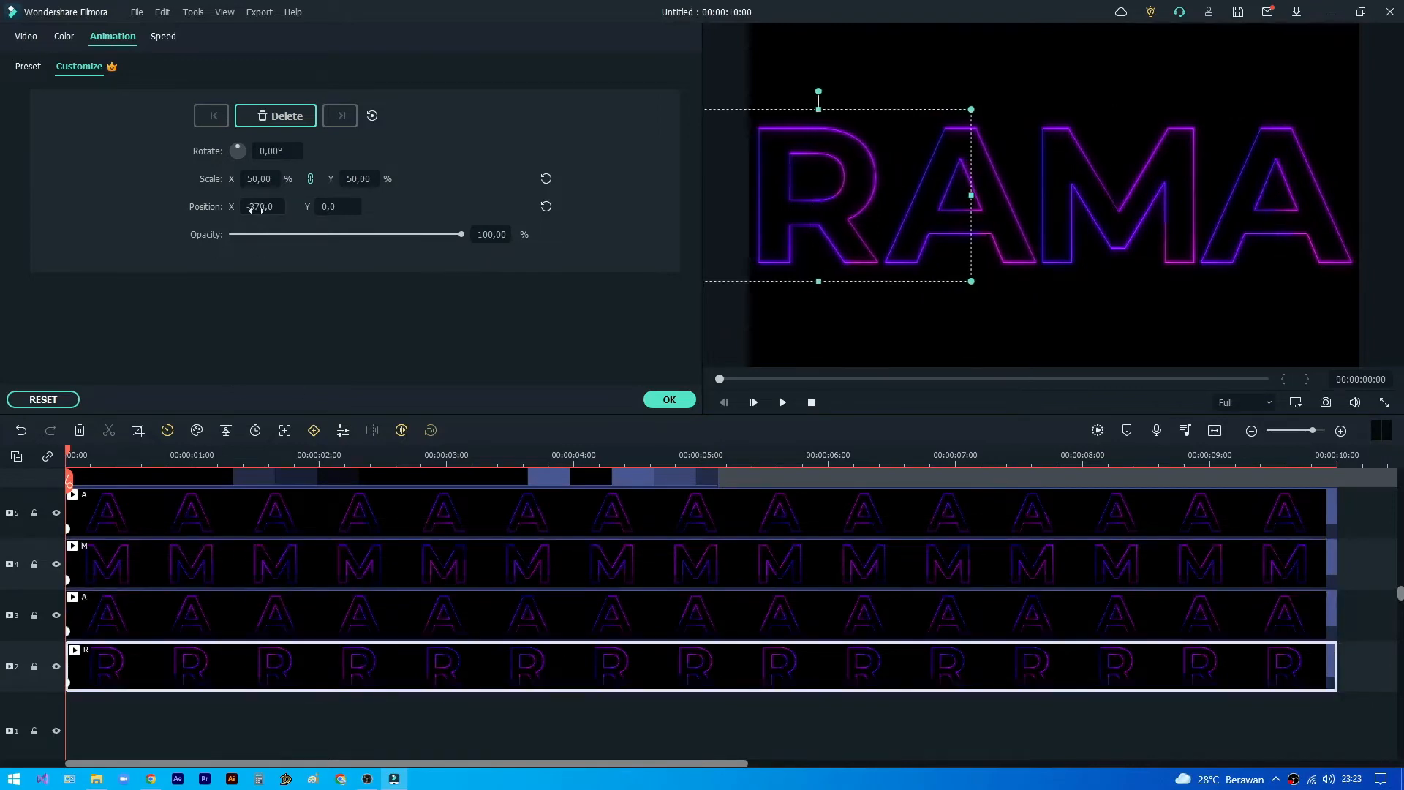
click(1056, 723)
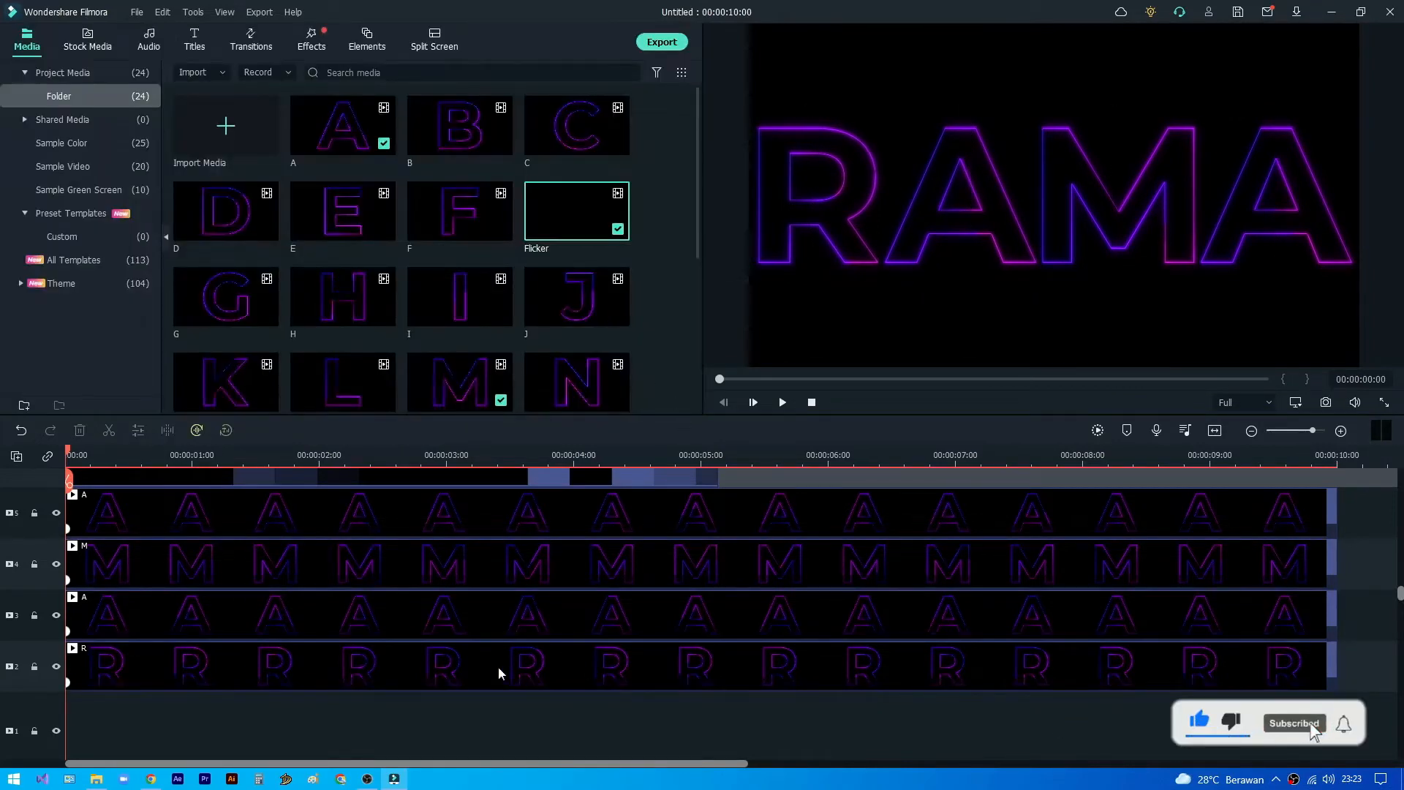
Add an ending keyframe to the R clip at 10 seconds with 30% scale and X position at about -193
click(427, 668)
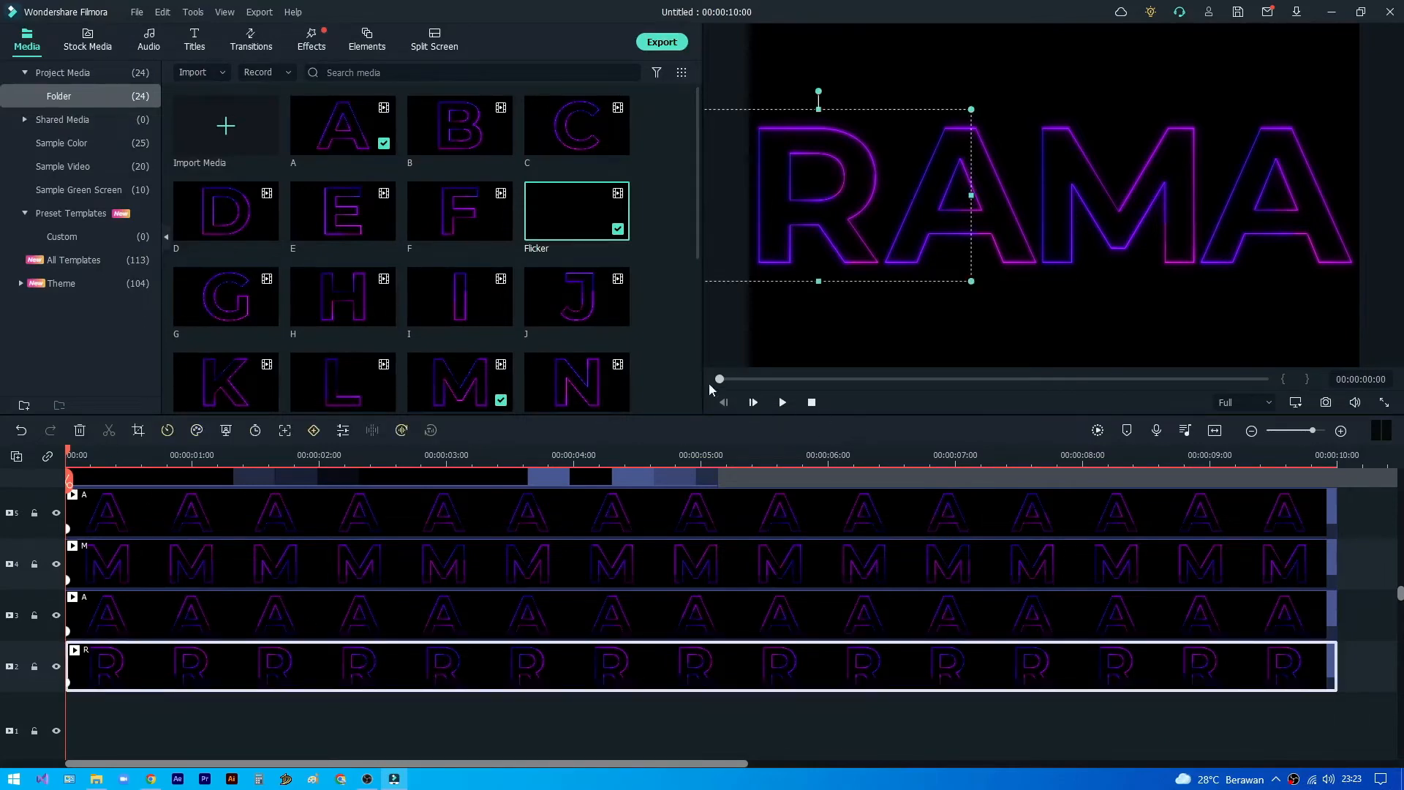
drag(719, 381, 1265, 382)
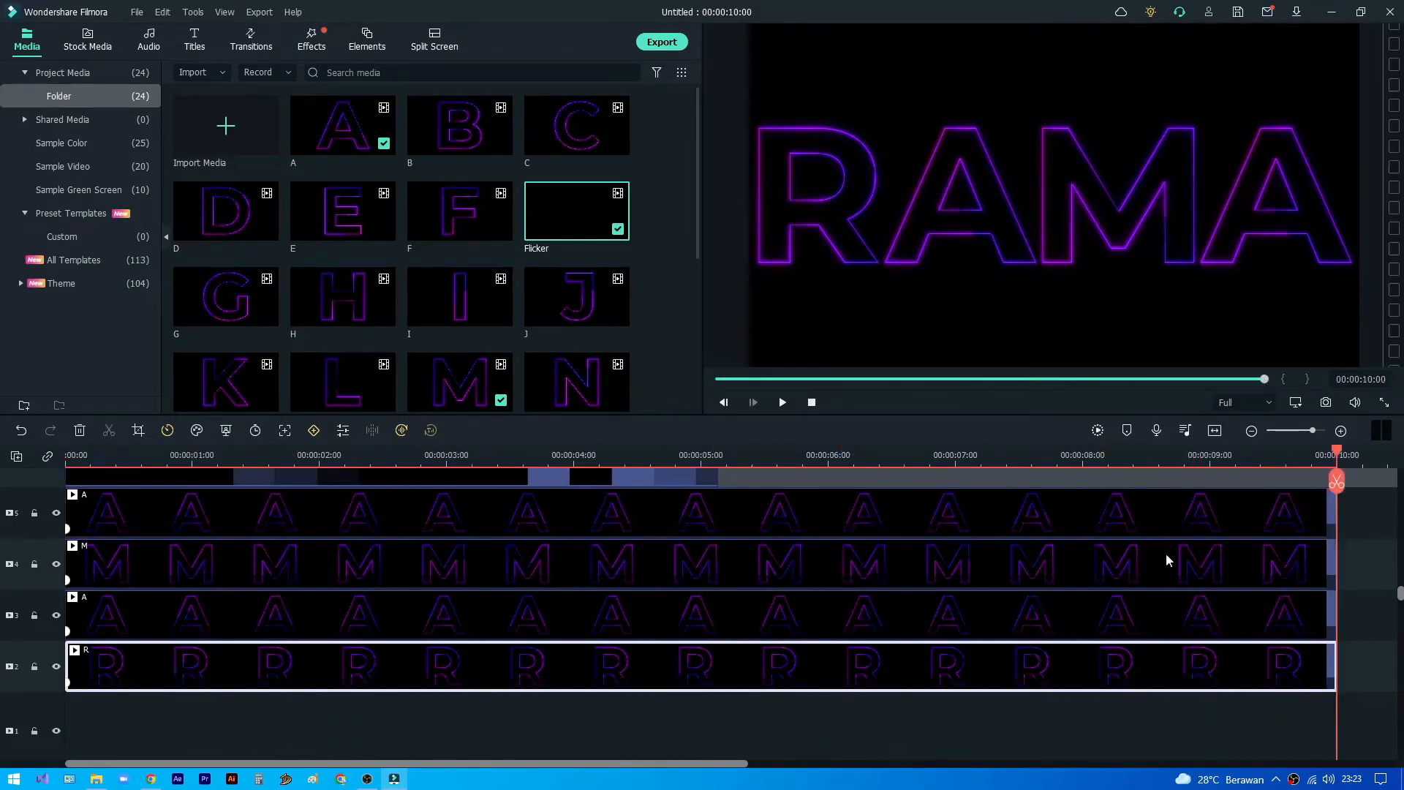
double_click(1046, 682)
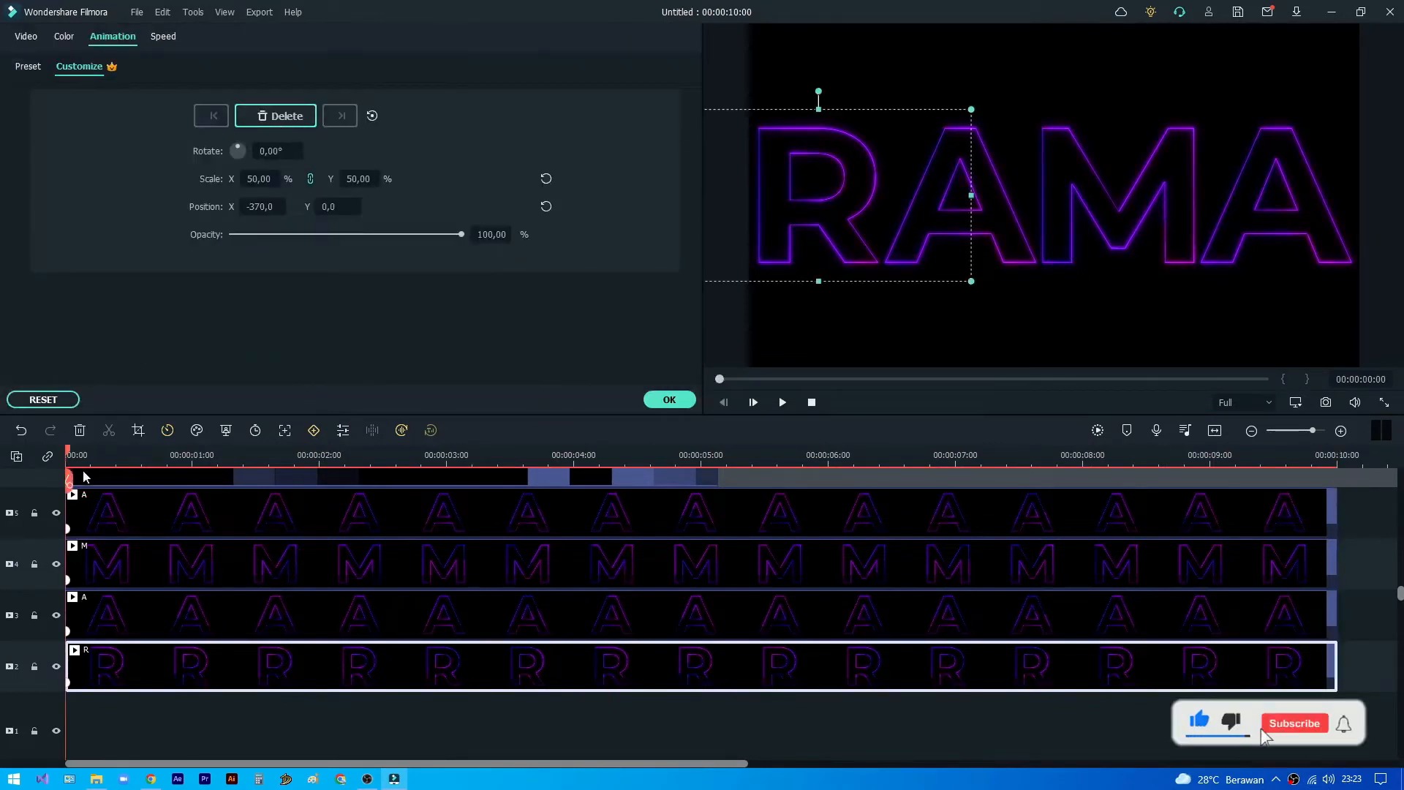
drag(70, 455, 1339, 459)
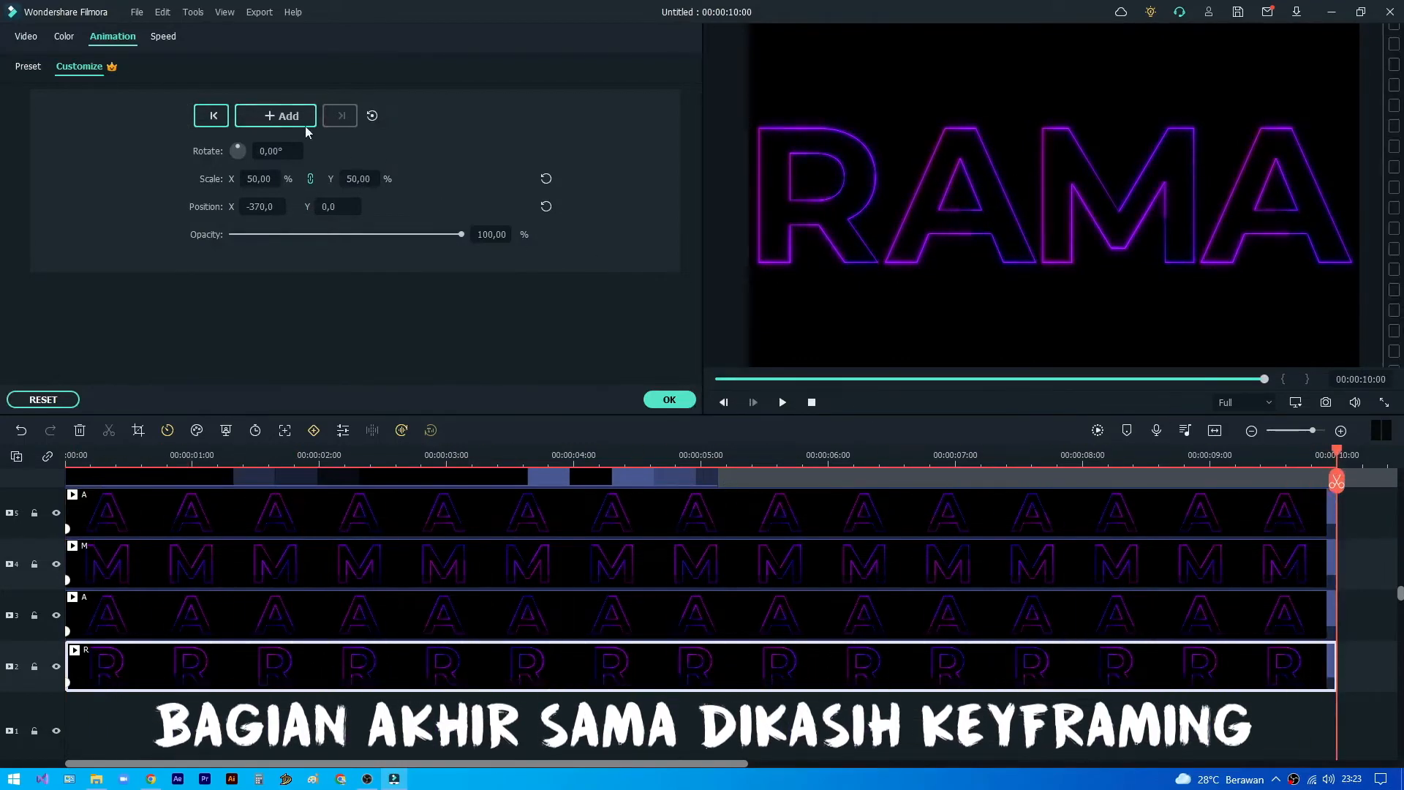
double_click(261, 179)
text(30)
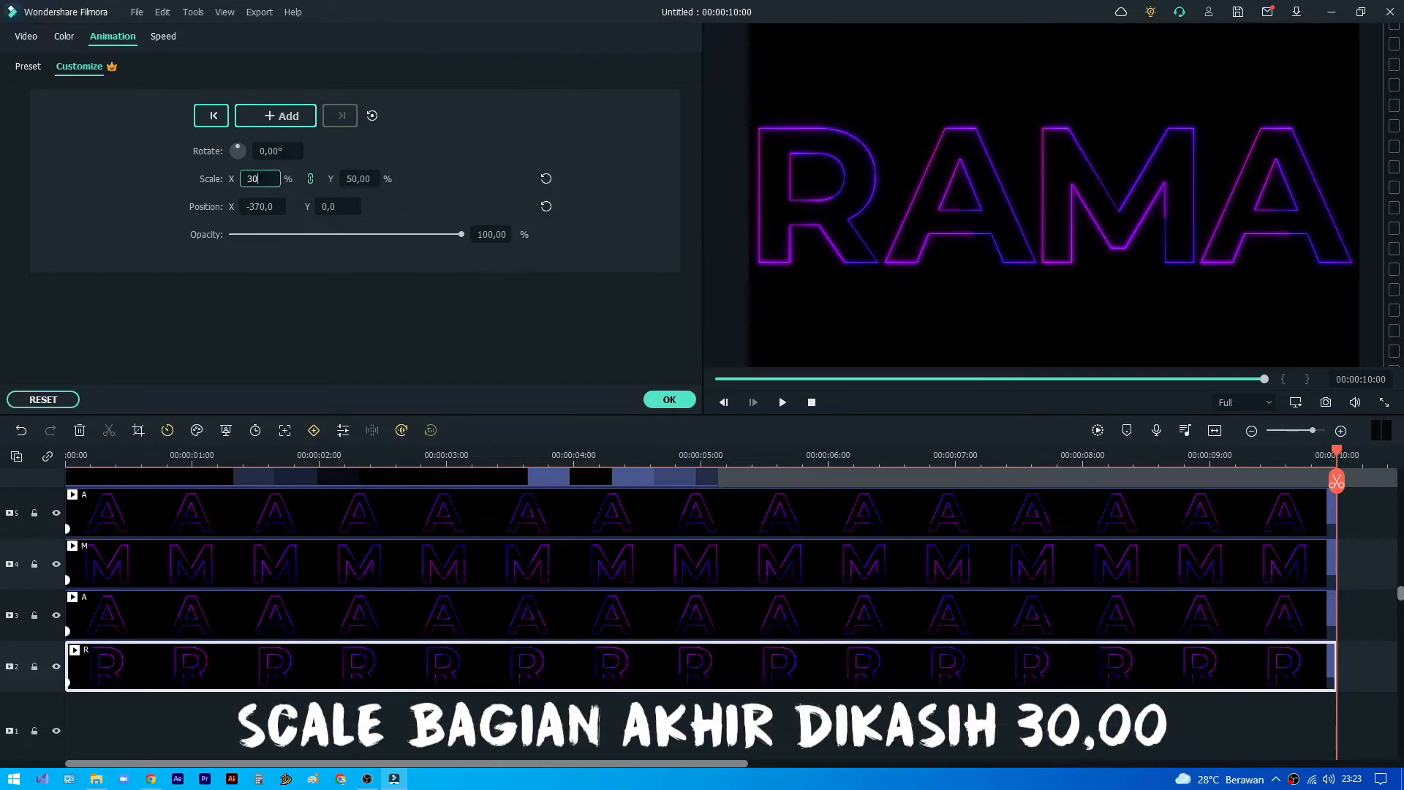
key(Return)
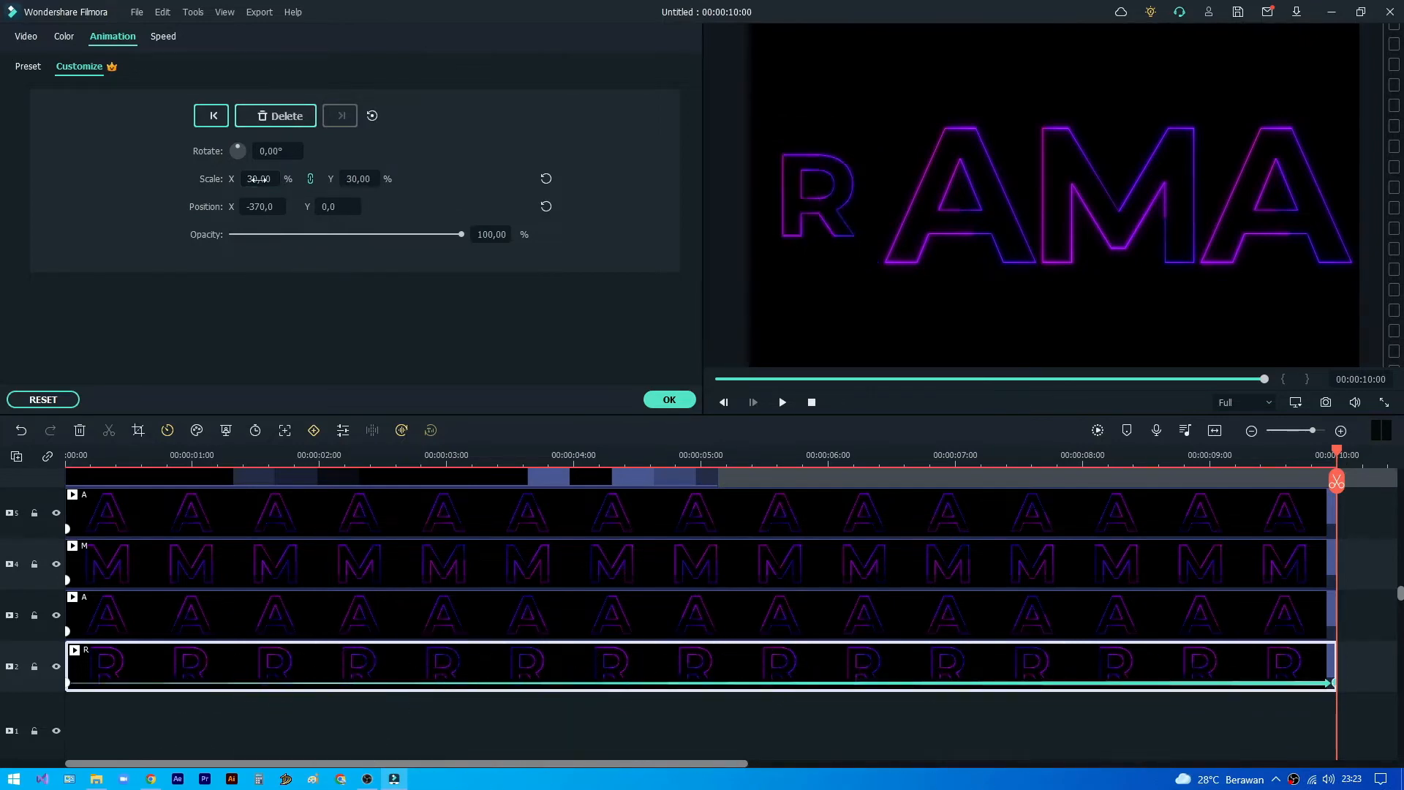
drag(257, 207, 387, 207)
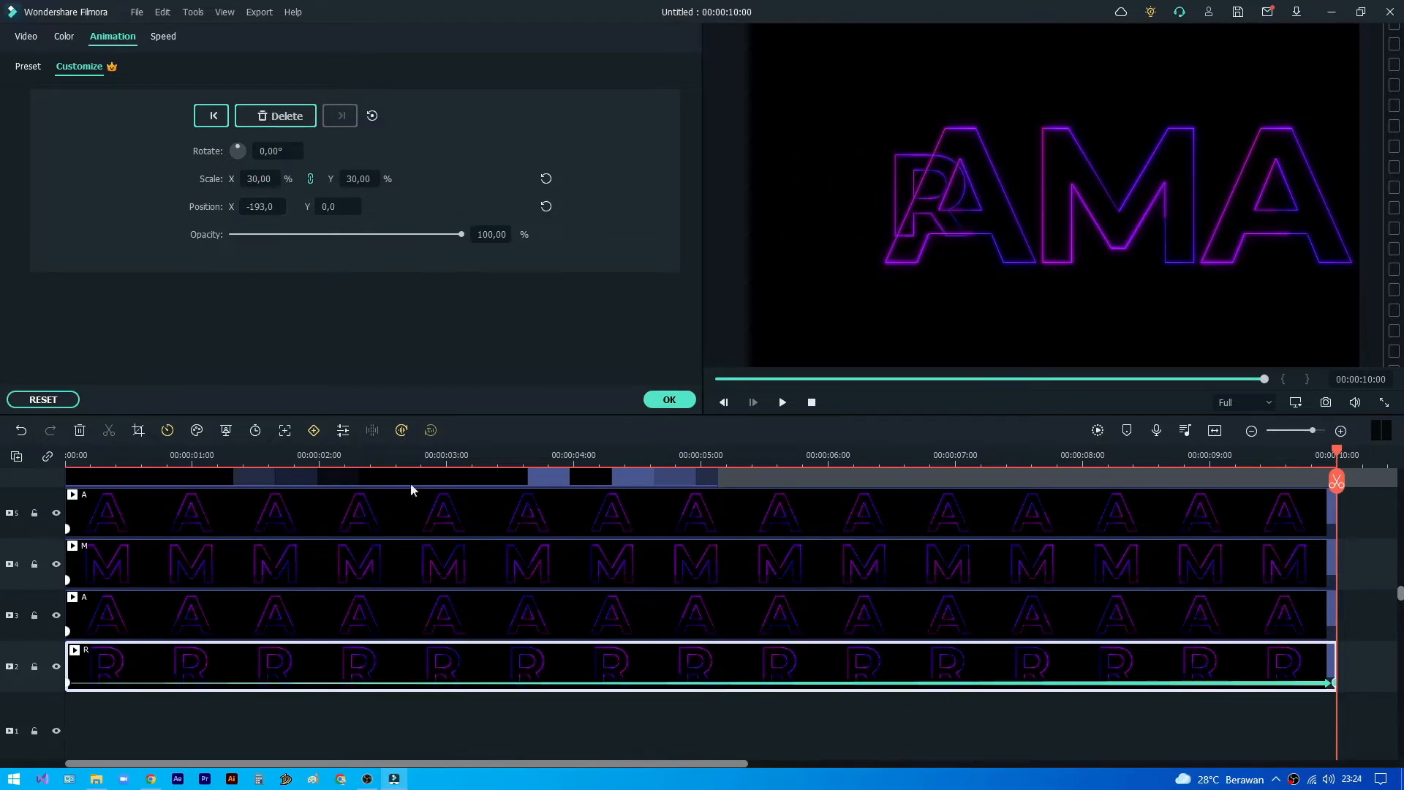
Add an ending keyframe to the A clip directly above R with 30% scale and X position at about -57
click(385, 613)
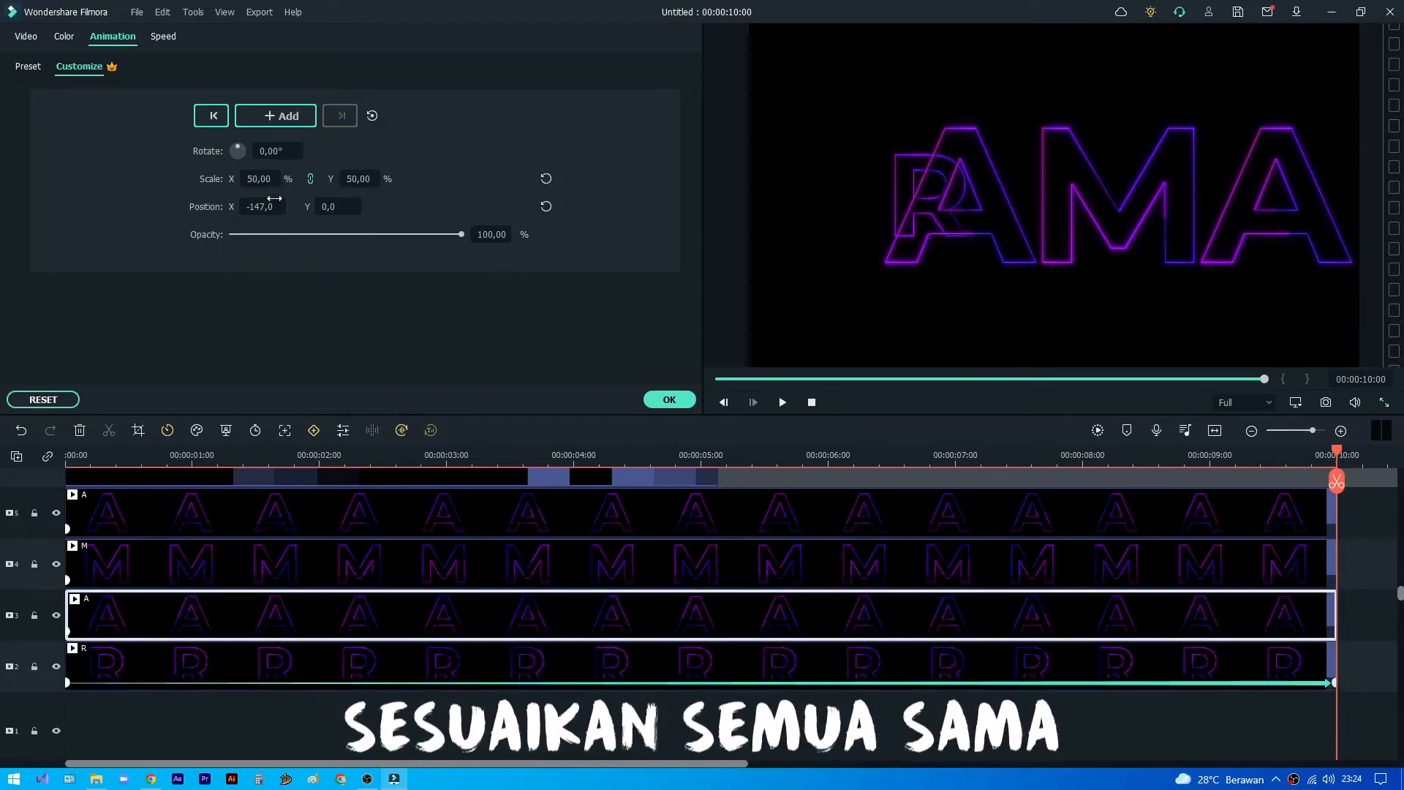
click(259, 179)
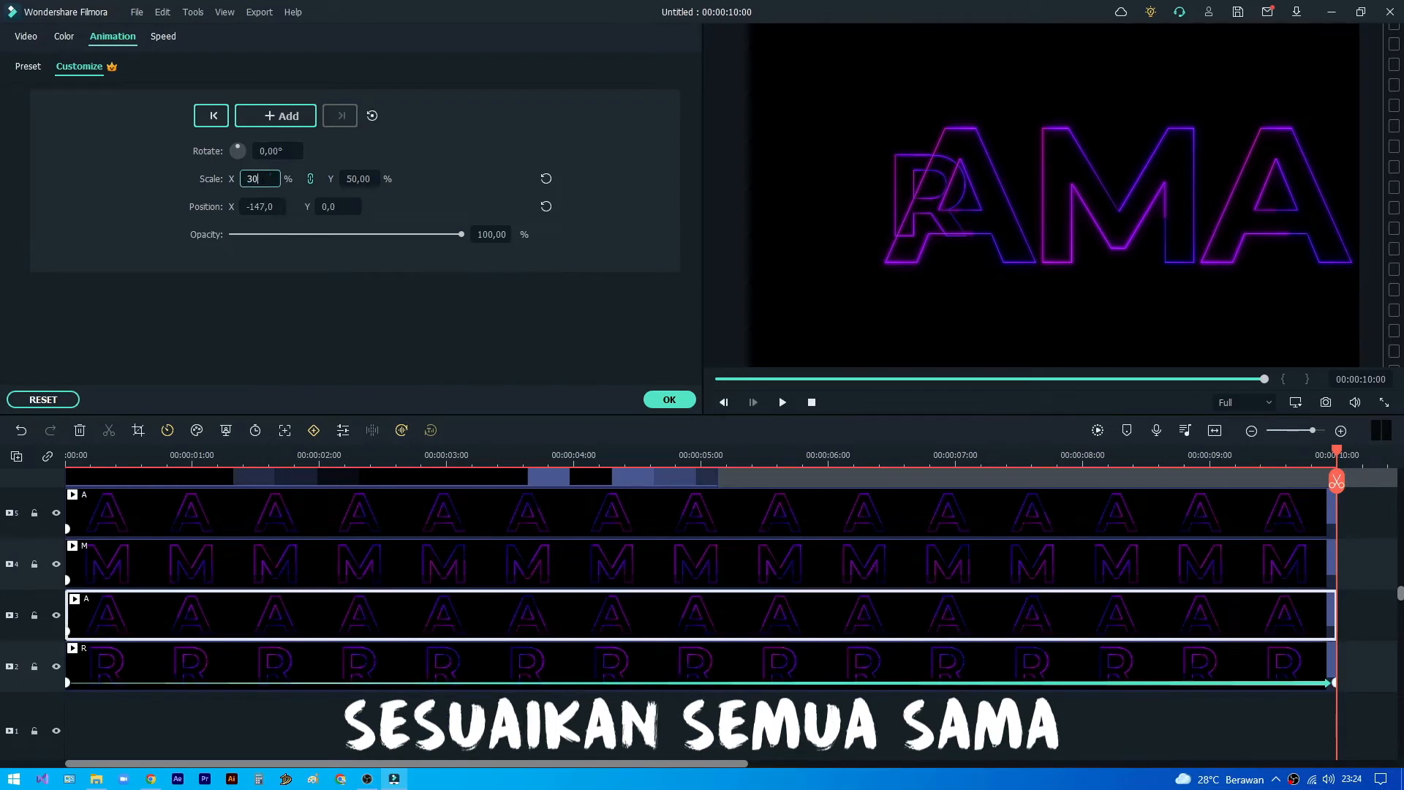
key(Return)
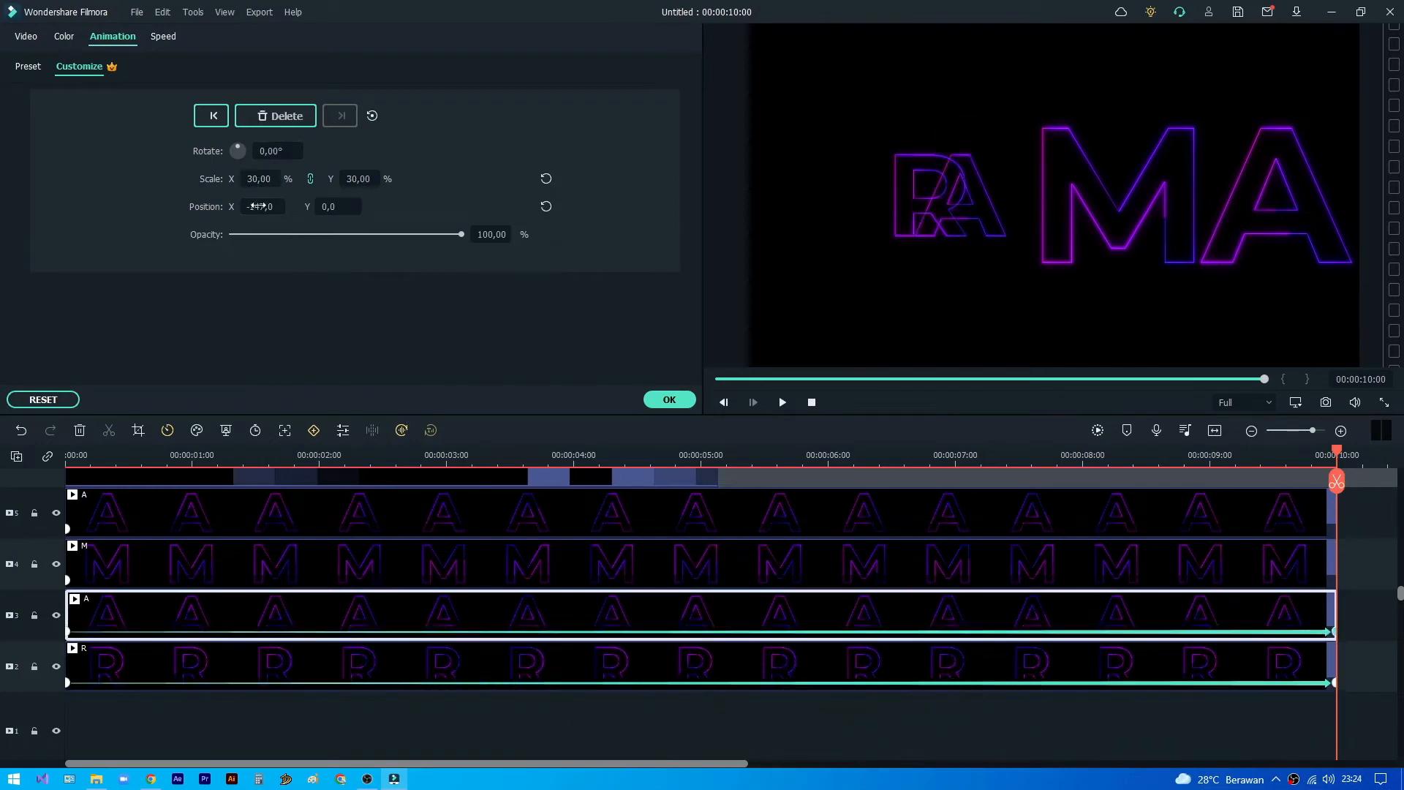
drag(258, 207, 291, 207)
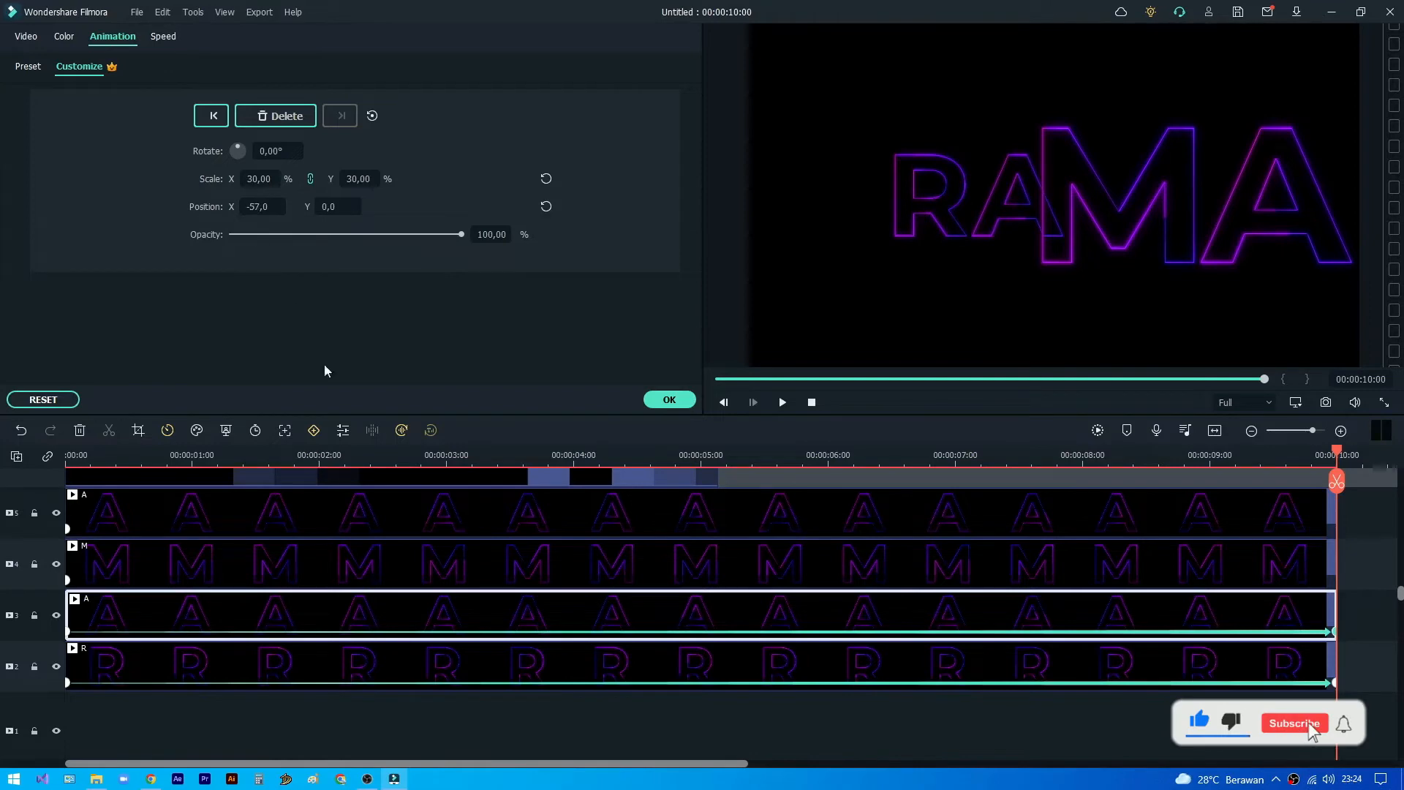
Add an ending keyframe to the M clip with 30% scale and X position at about 94
click(365, 561)
click(265, 180)
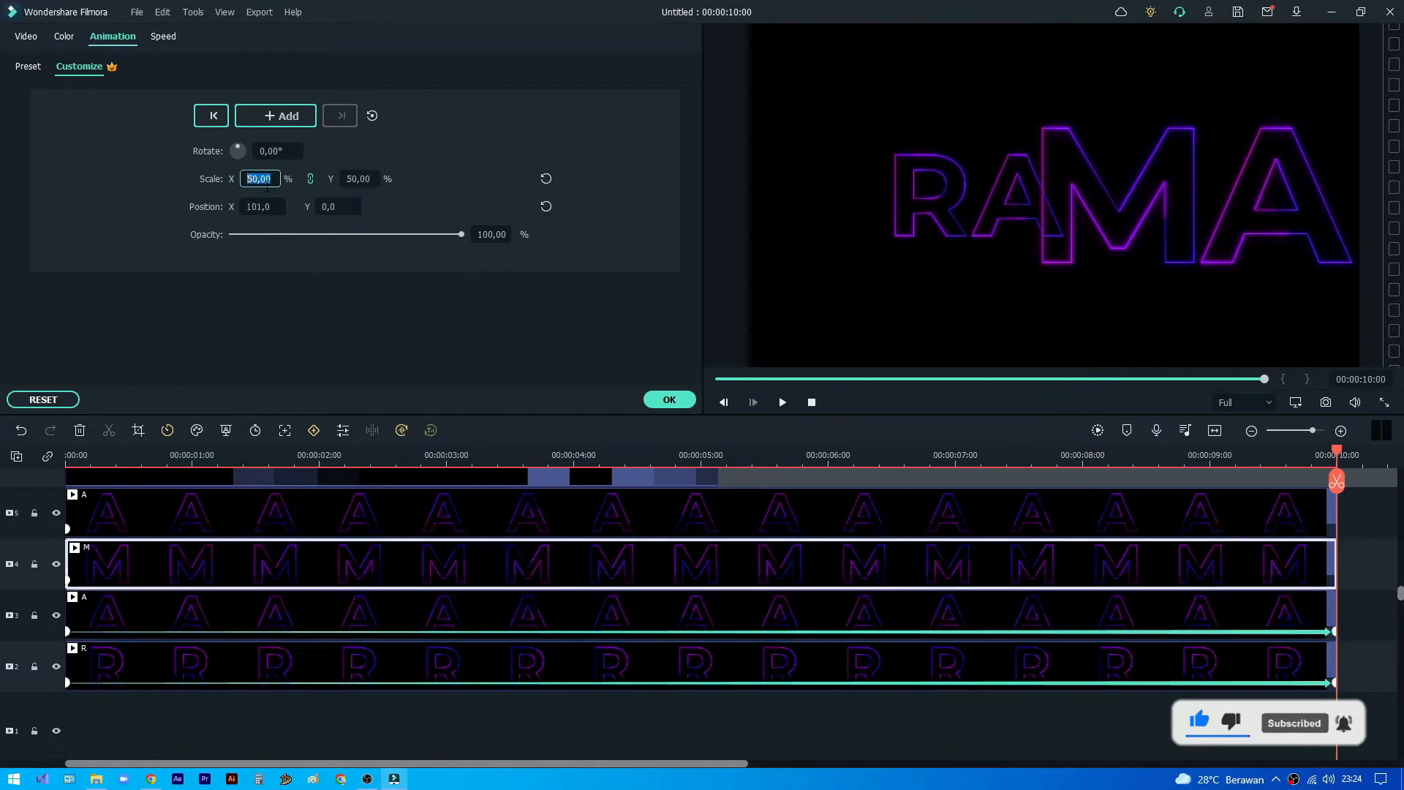
key(BackSpace)
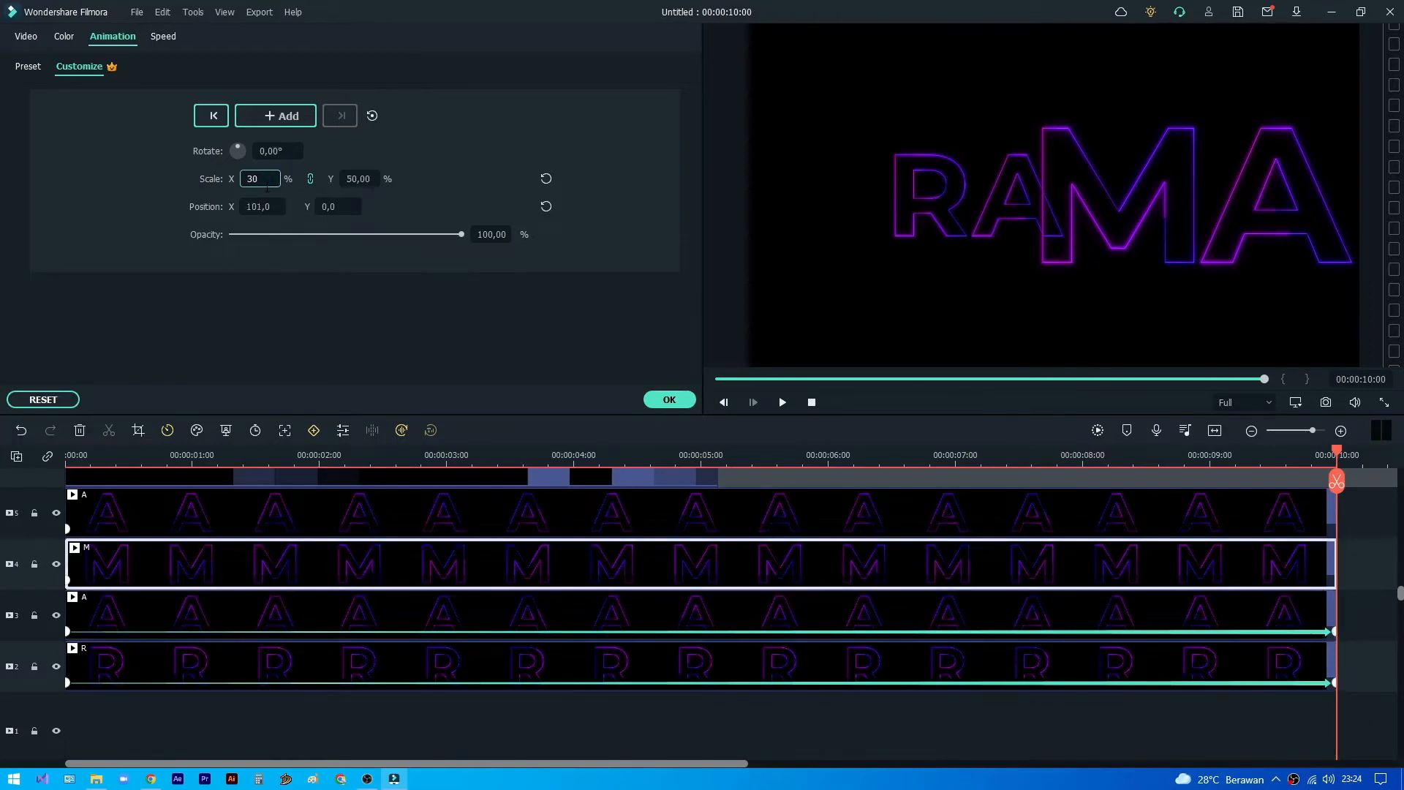
key(Return)
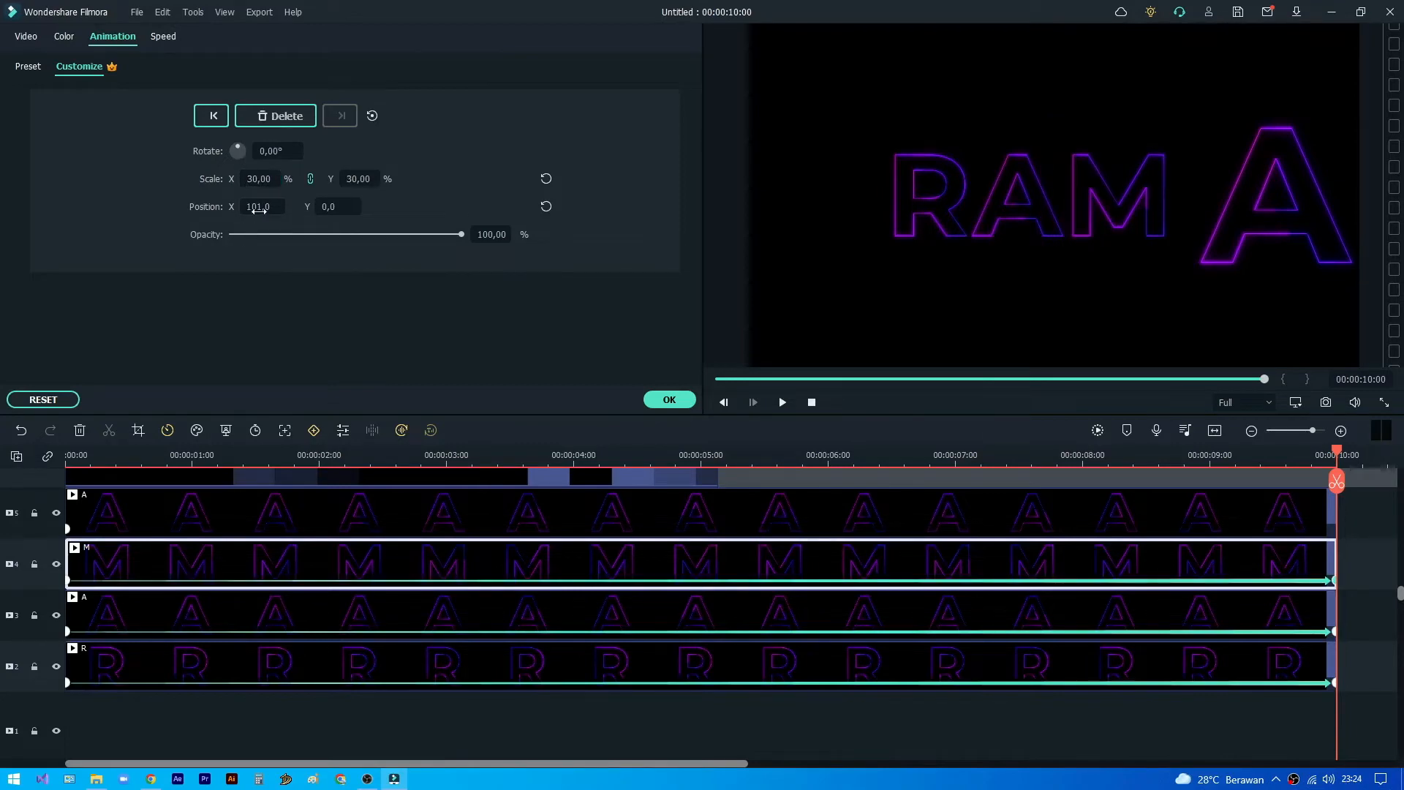
drag(262, 207, 257, 207)
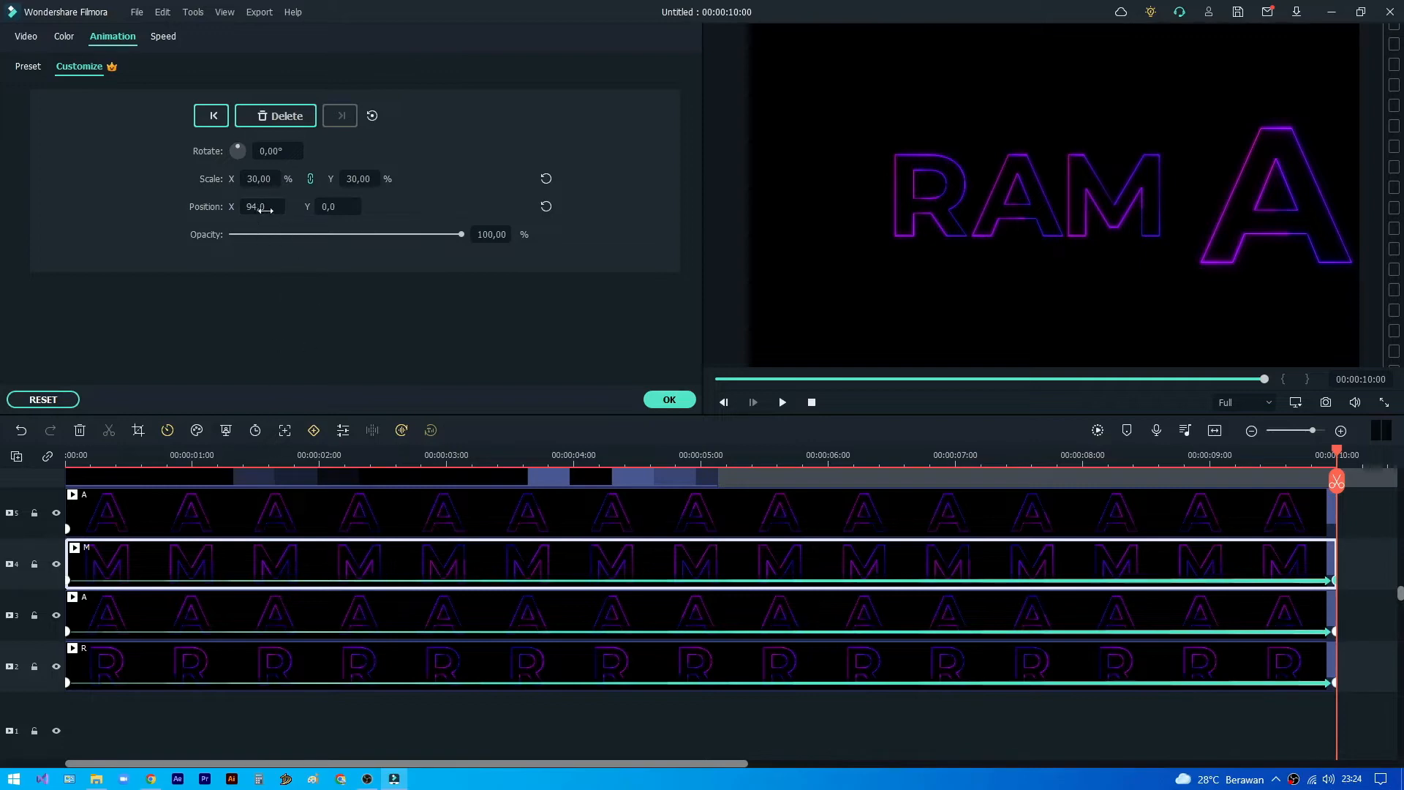
Add an ending keyframe to the A clip above M with 30% scale and X position at about 250
click(367, 513)
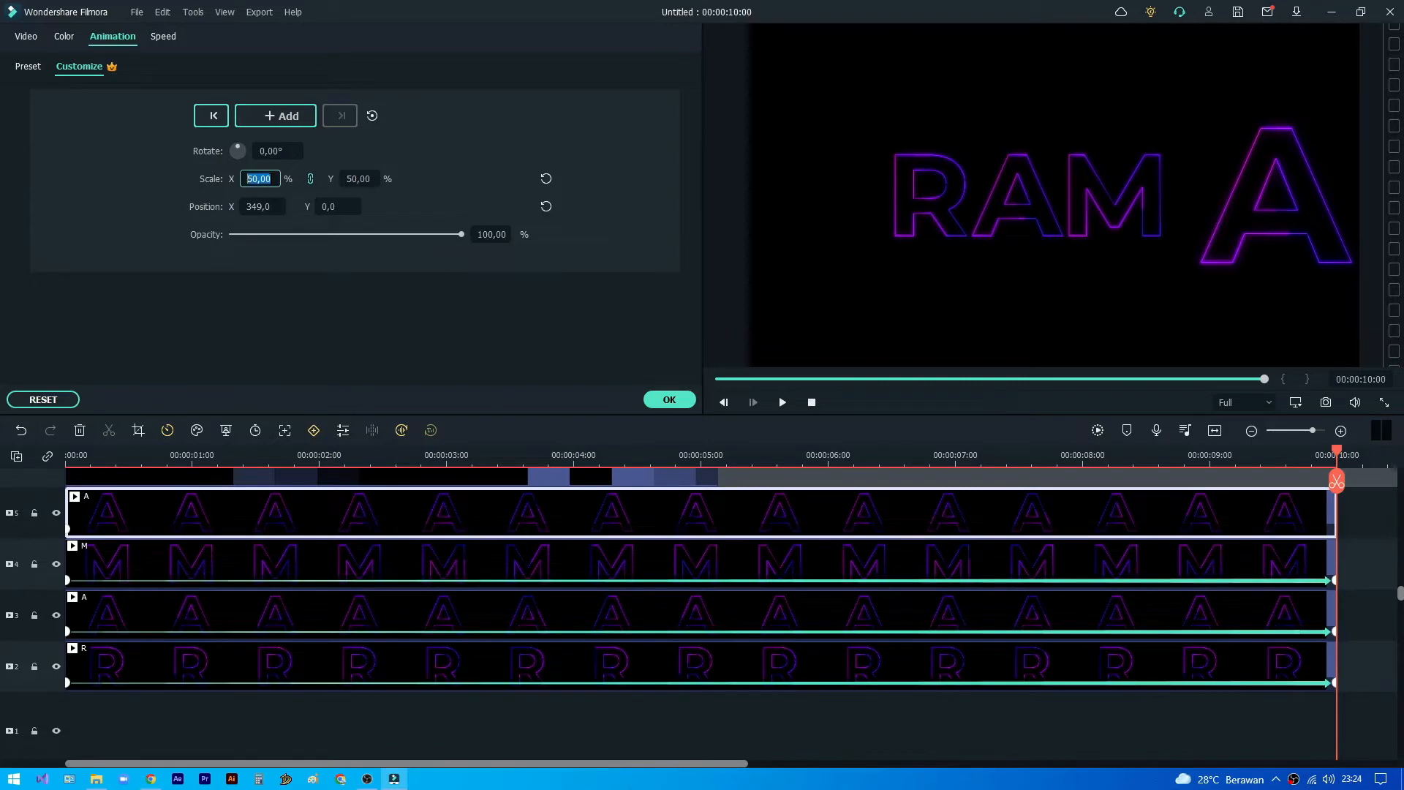
text(30)
key(Return)
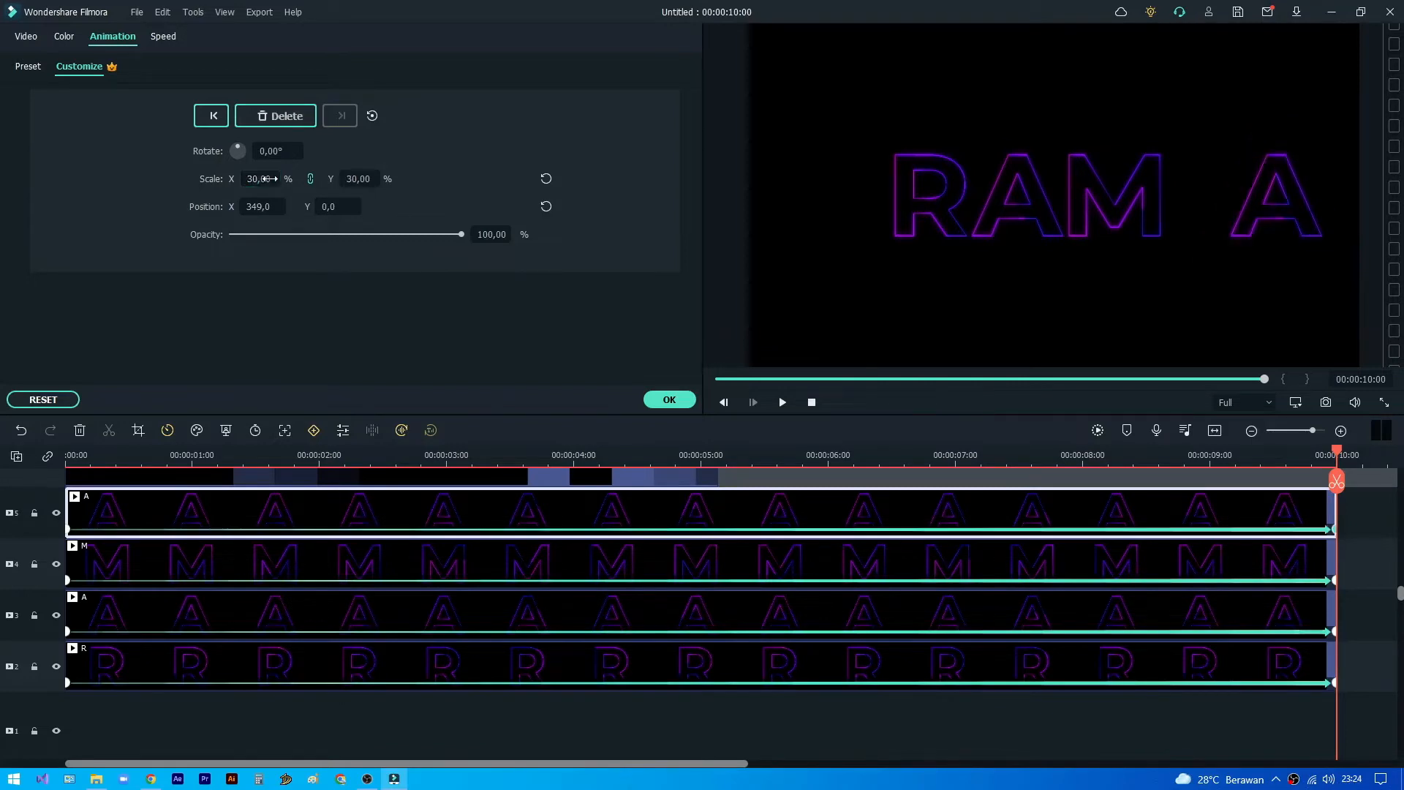
drag(272, 207, 199, 207)
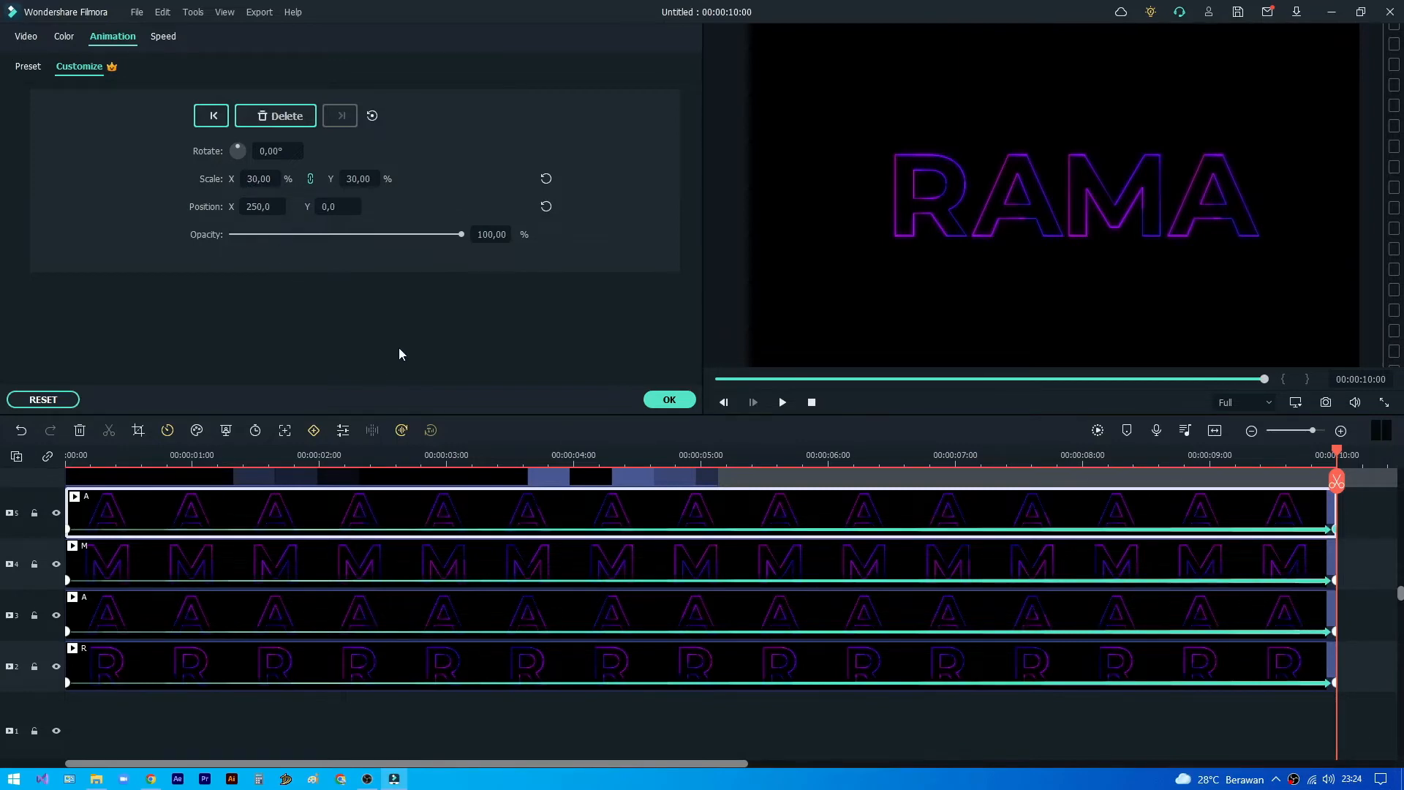
Shift the R clip further left at its 10-second keyframe and move the A clip directly above it to X position -73
click(379, 655)
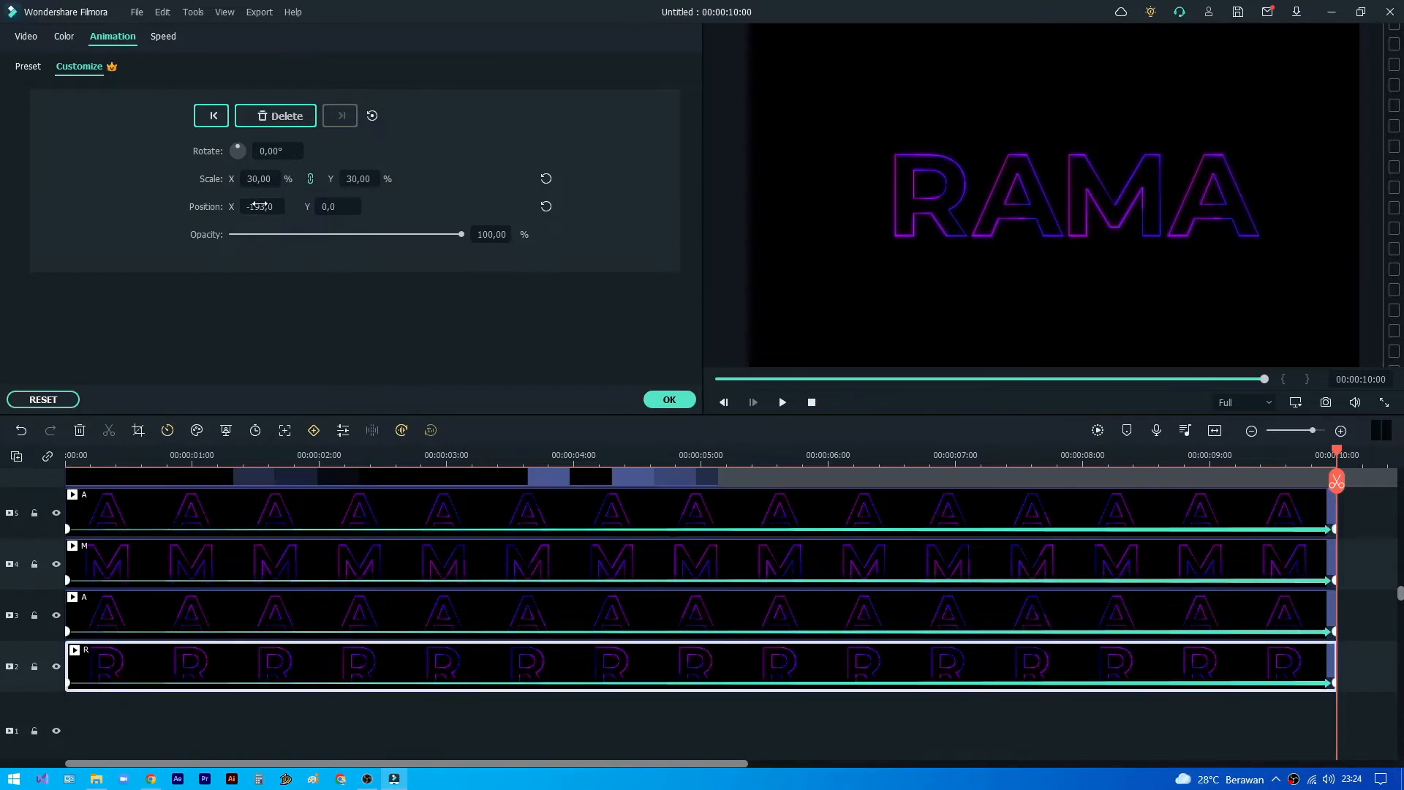
drag(260, 207, 280, 207)
click(247, 604)
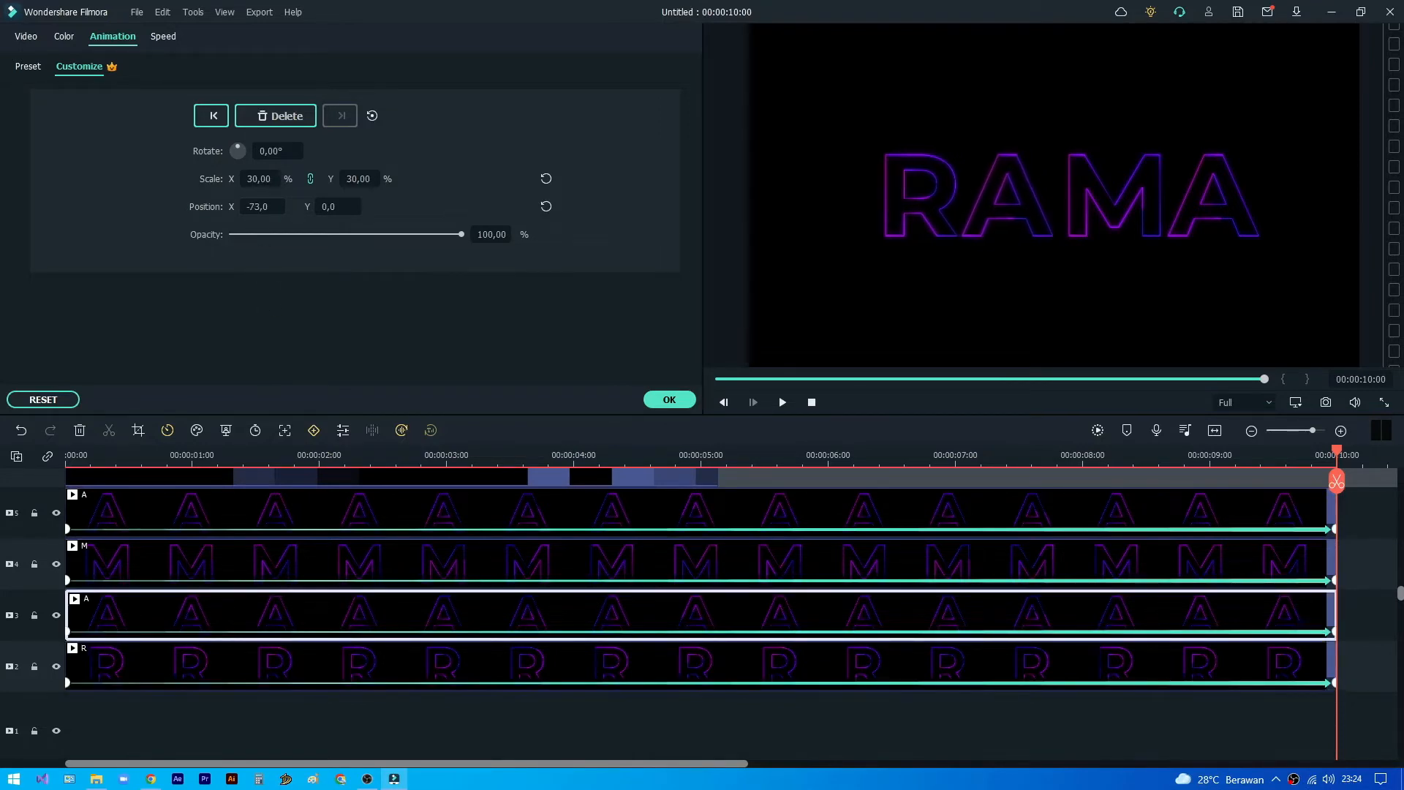
At the 10-second keyframes, set the M clip's X position to 80 and the uppermost A clip's to 226, and apply the changes
click(276, 558)
drag(261, 207, 251, 207)
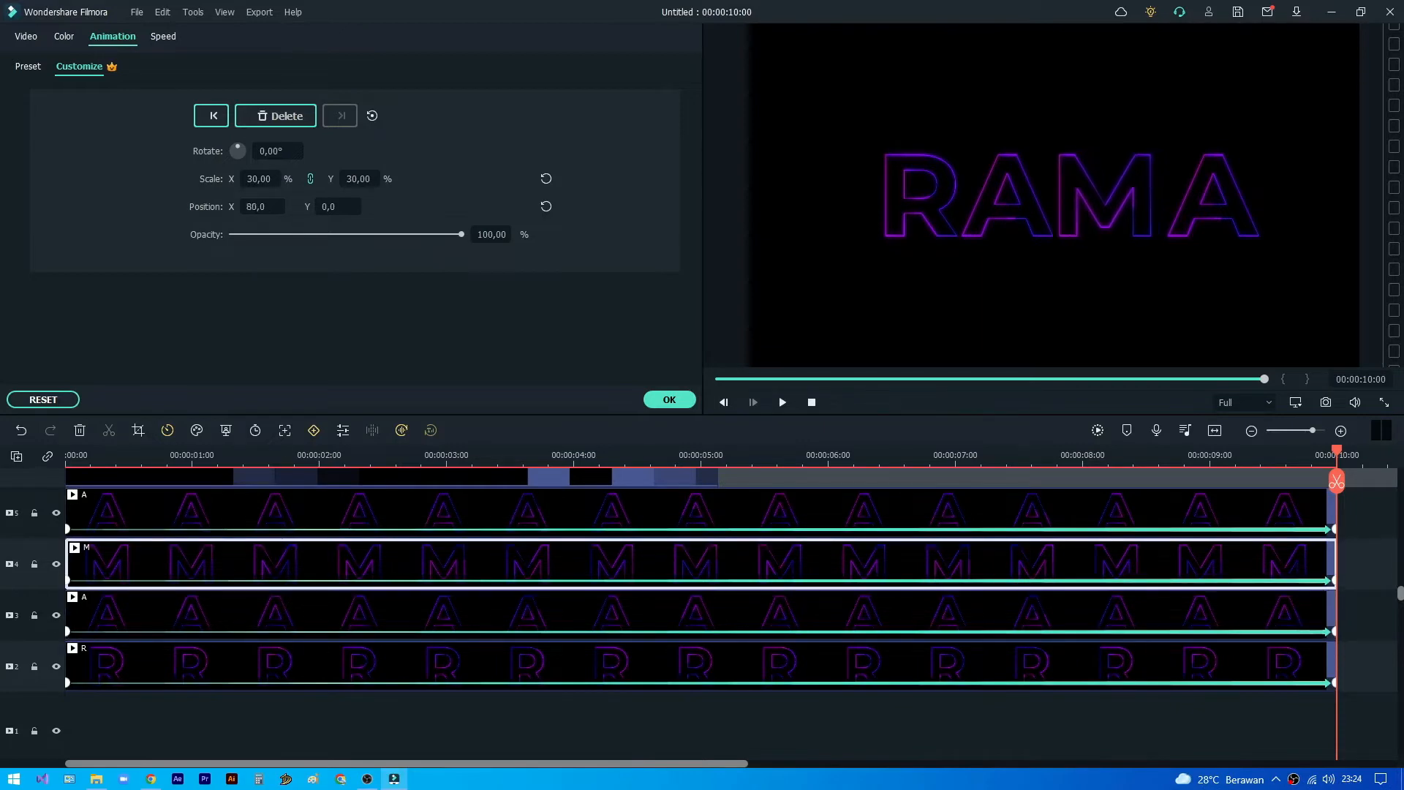
click(335, 508)
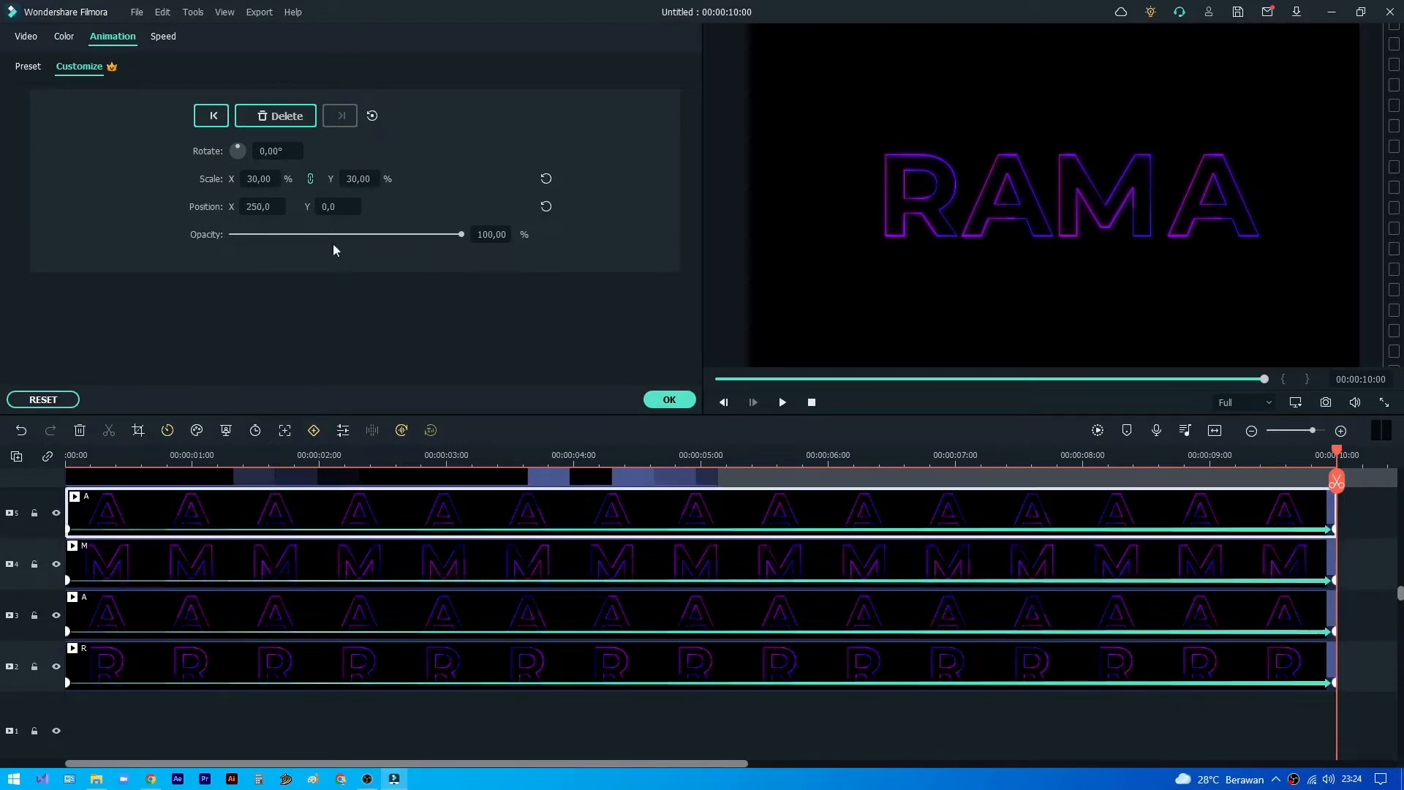
drag(281, 211, 263, 211)
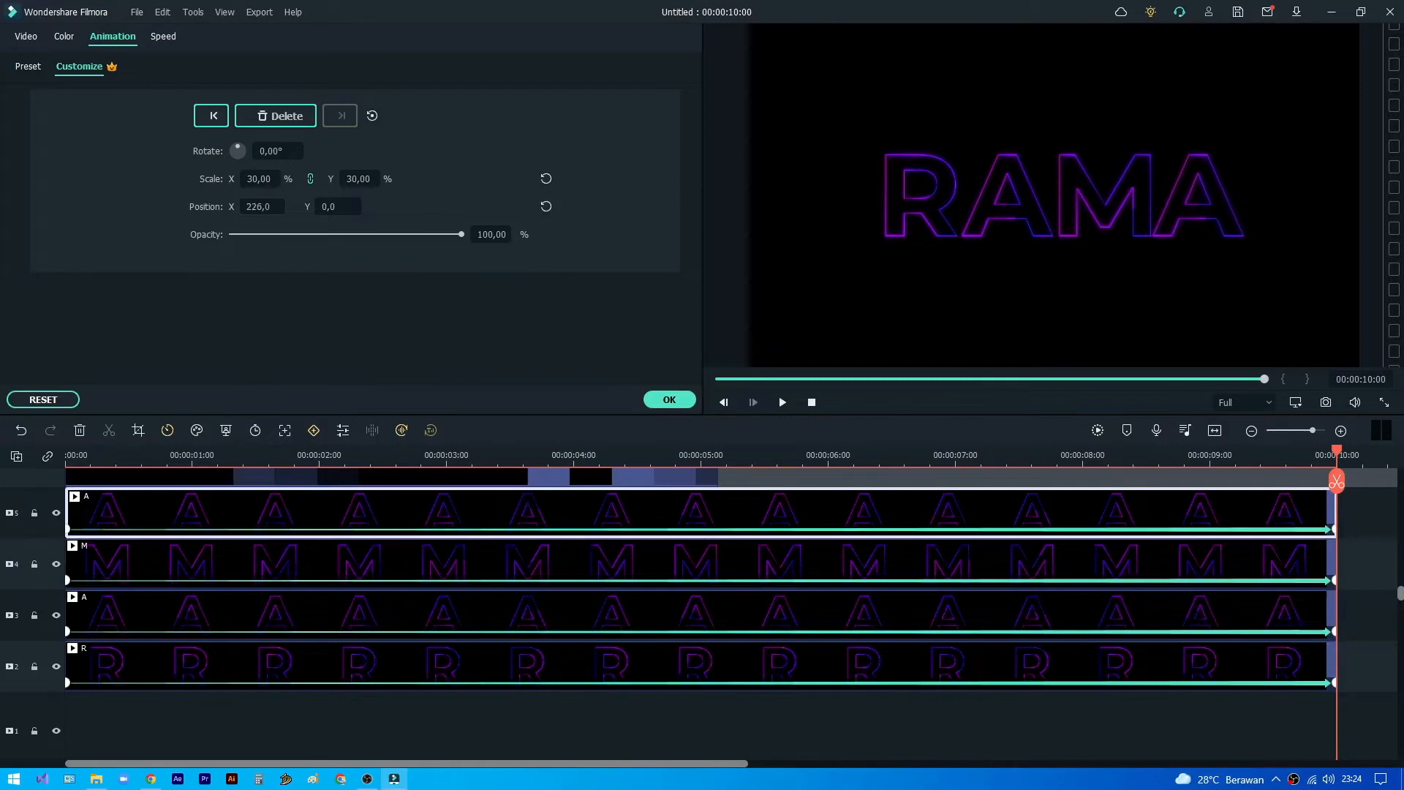
click(670, 400)
Render the timeline preview and play the letter animation with the Flicker track hidden
click(1364, 556)
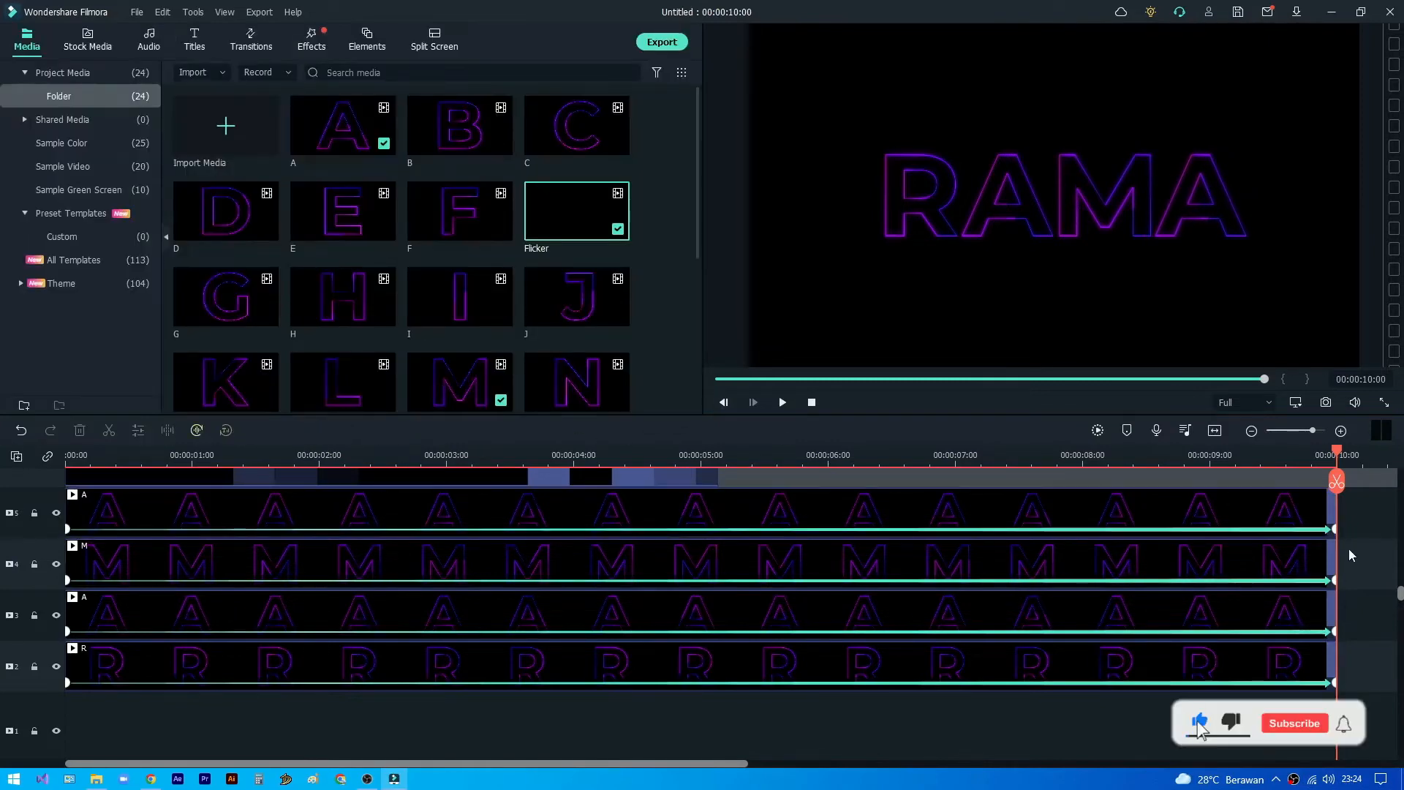
click(1097, 430)
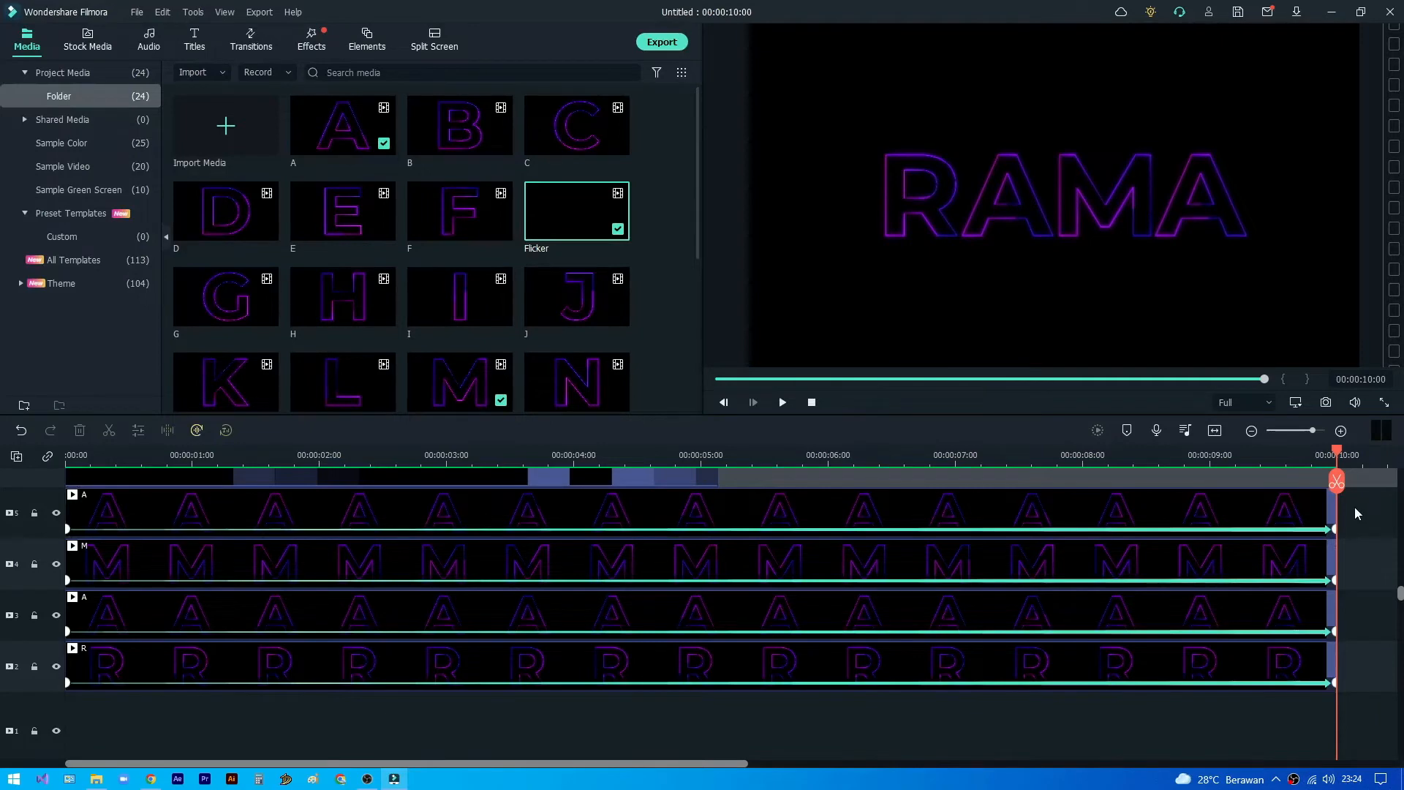
key(space)
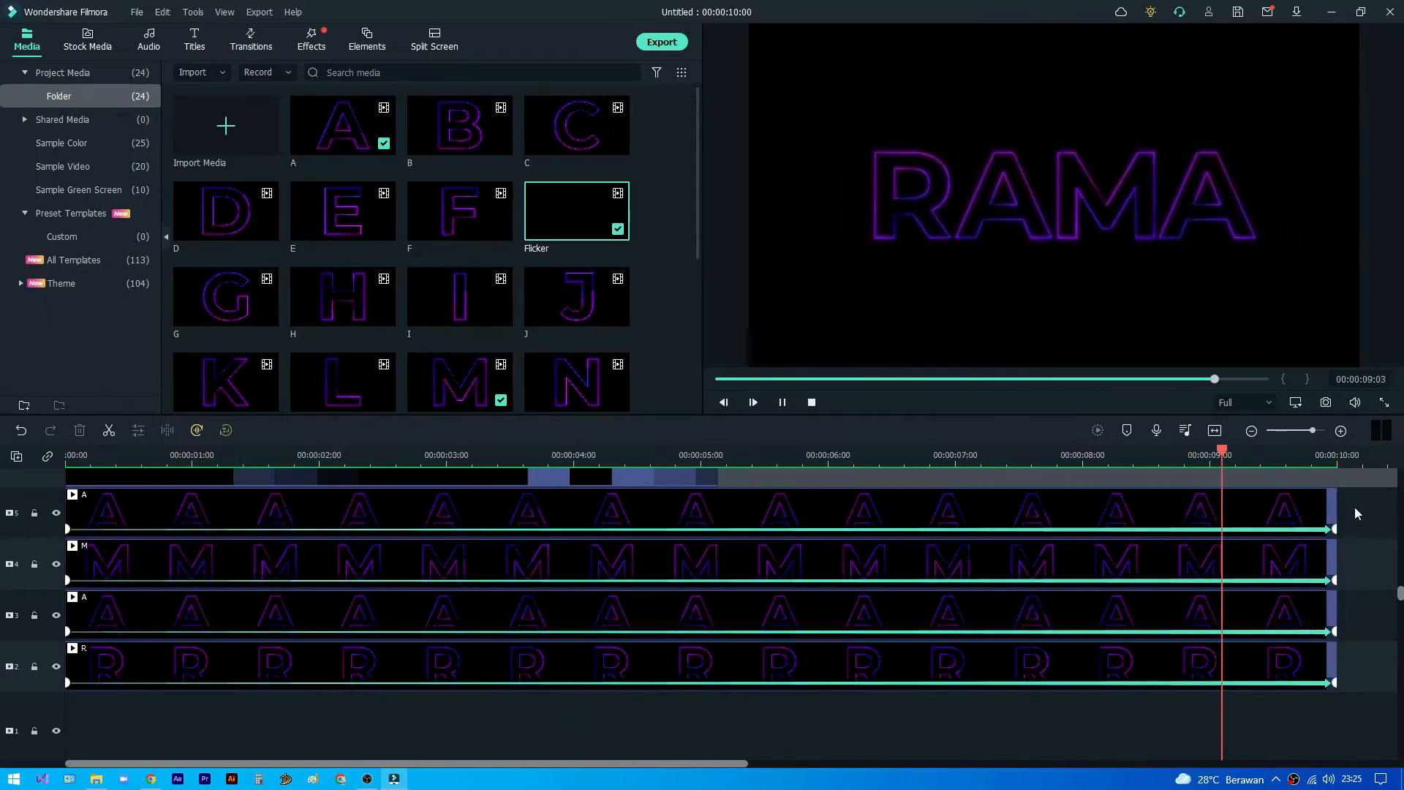
Make the Flicker track visible again, render the timeline preview and play the animation
scroll(1271, 525, up, 1)
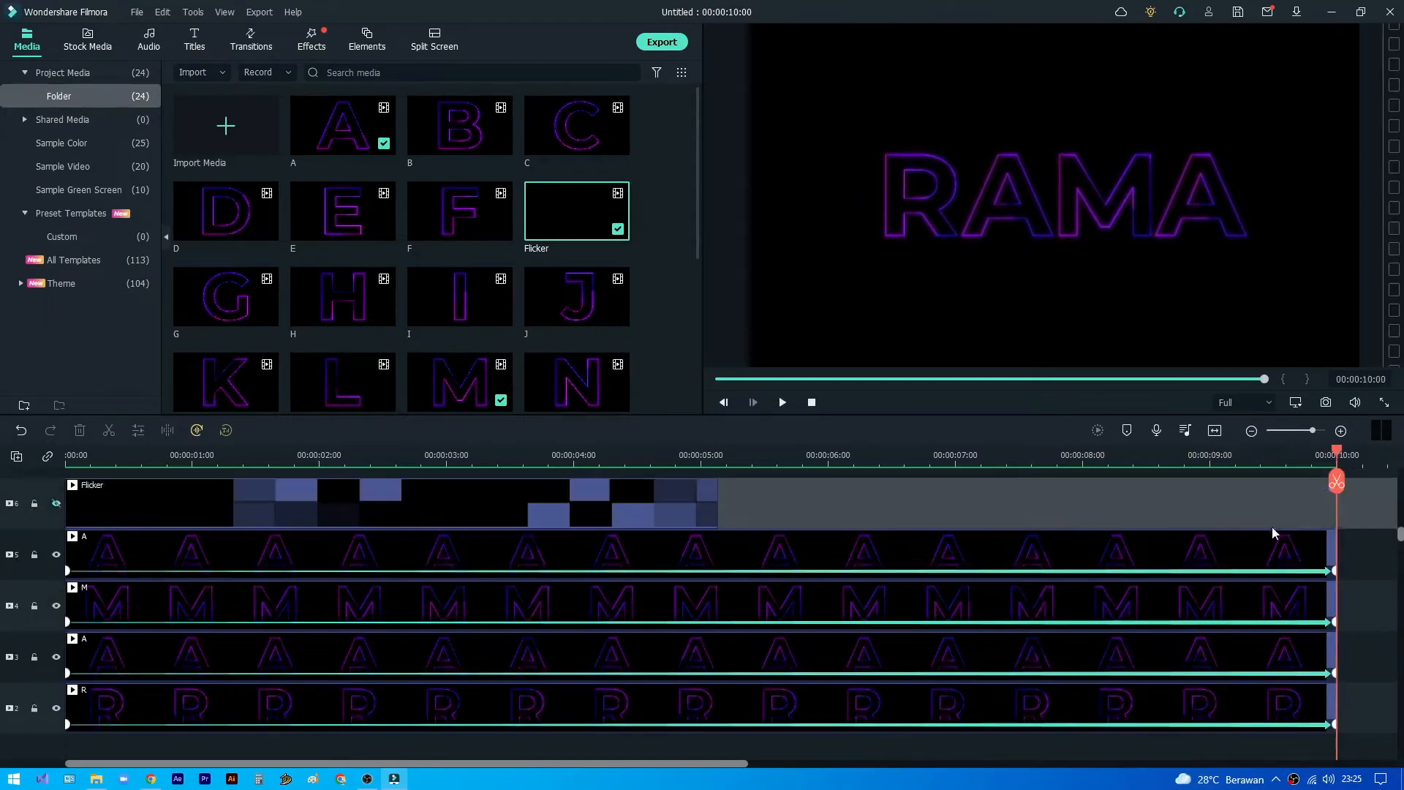
scroll(1271, 532, up, 1)
click(57, 547)
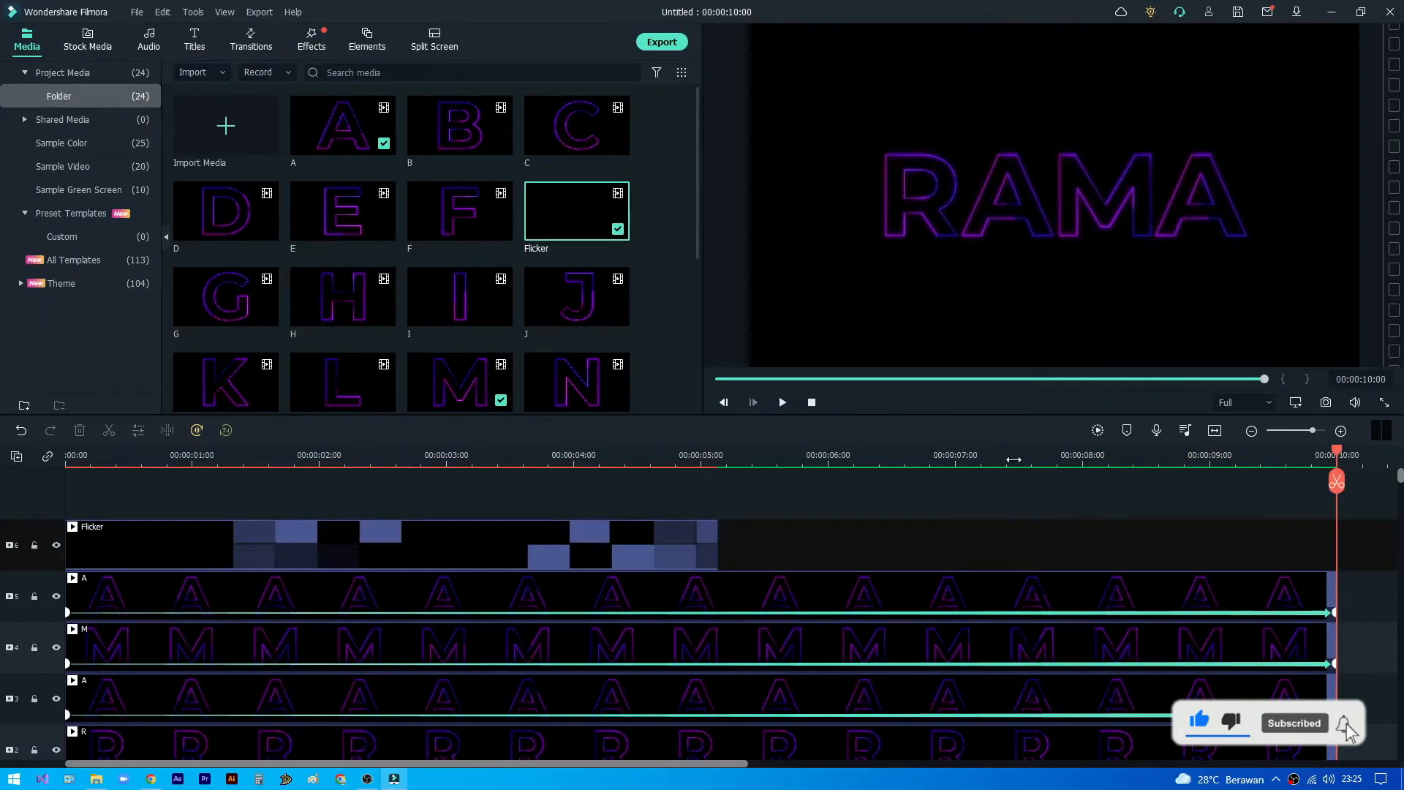
click(1096, 430)
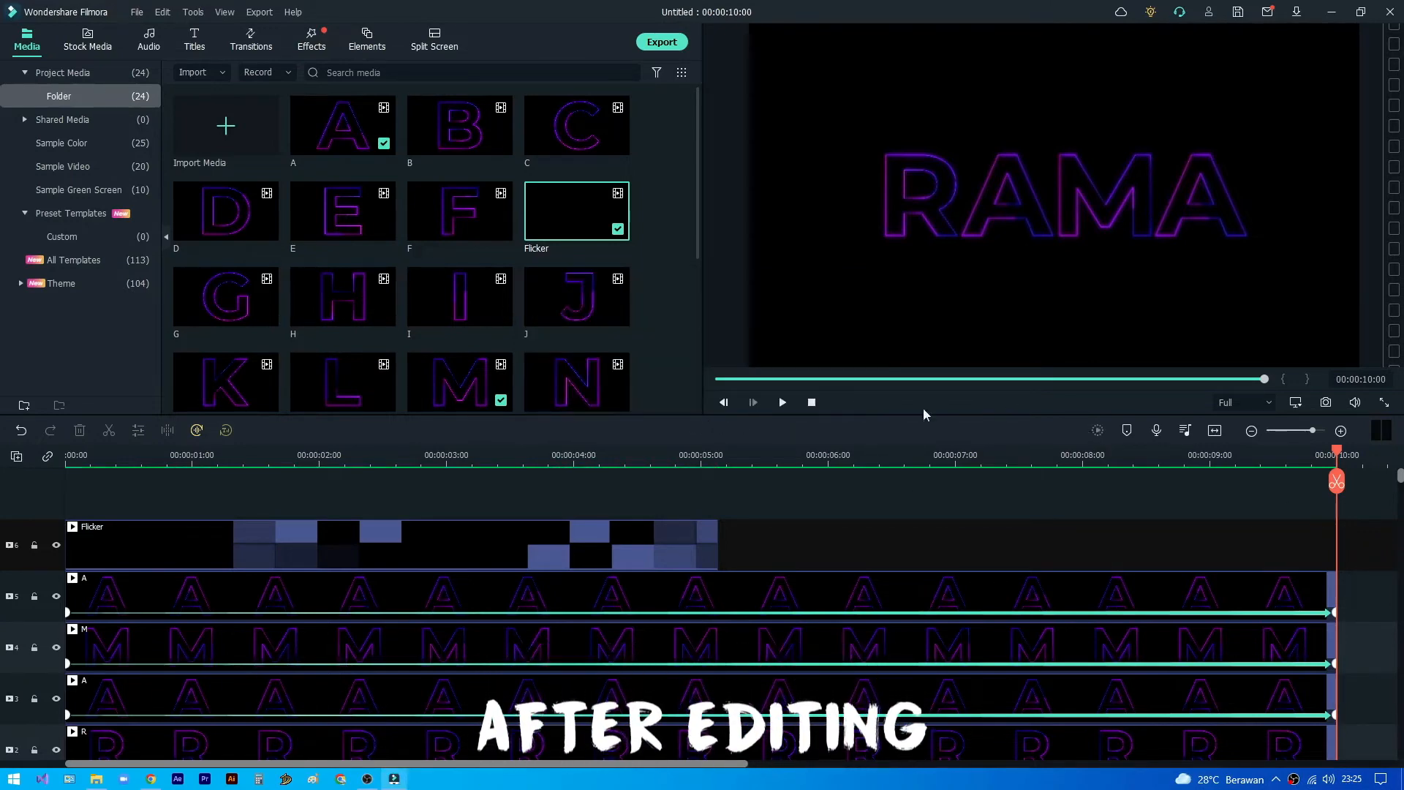
click(781, 402)
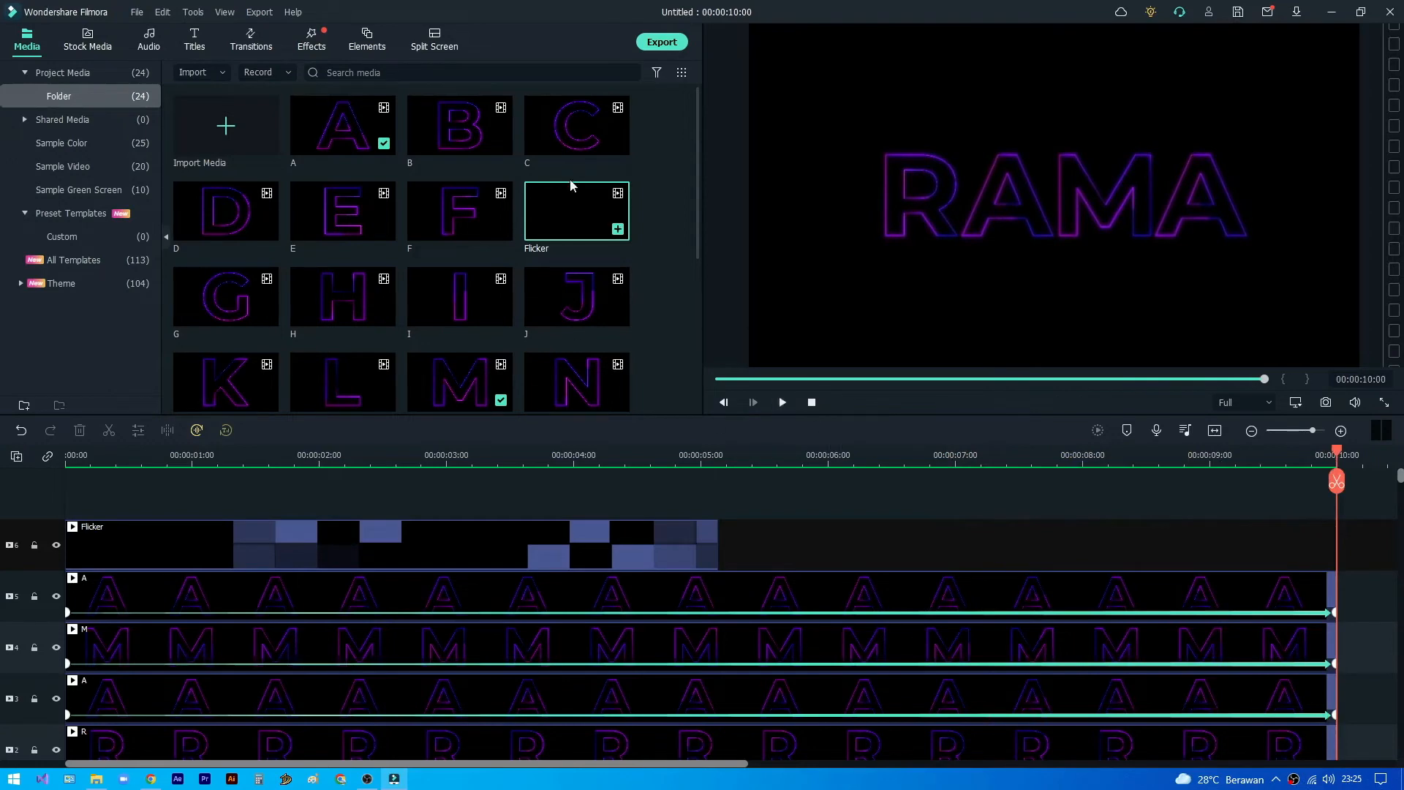
Add the small particles overlay clip right after the Flicker clip, split it at 10 seconds and delete the excess
scroll(651, 221, down, 3)
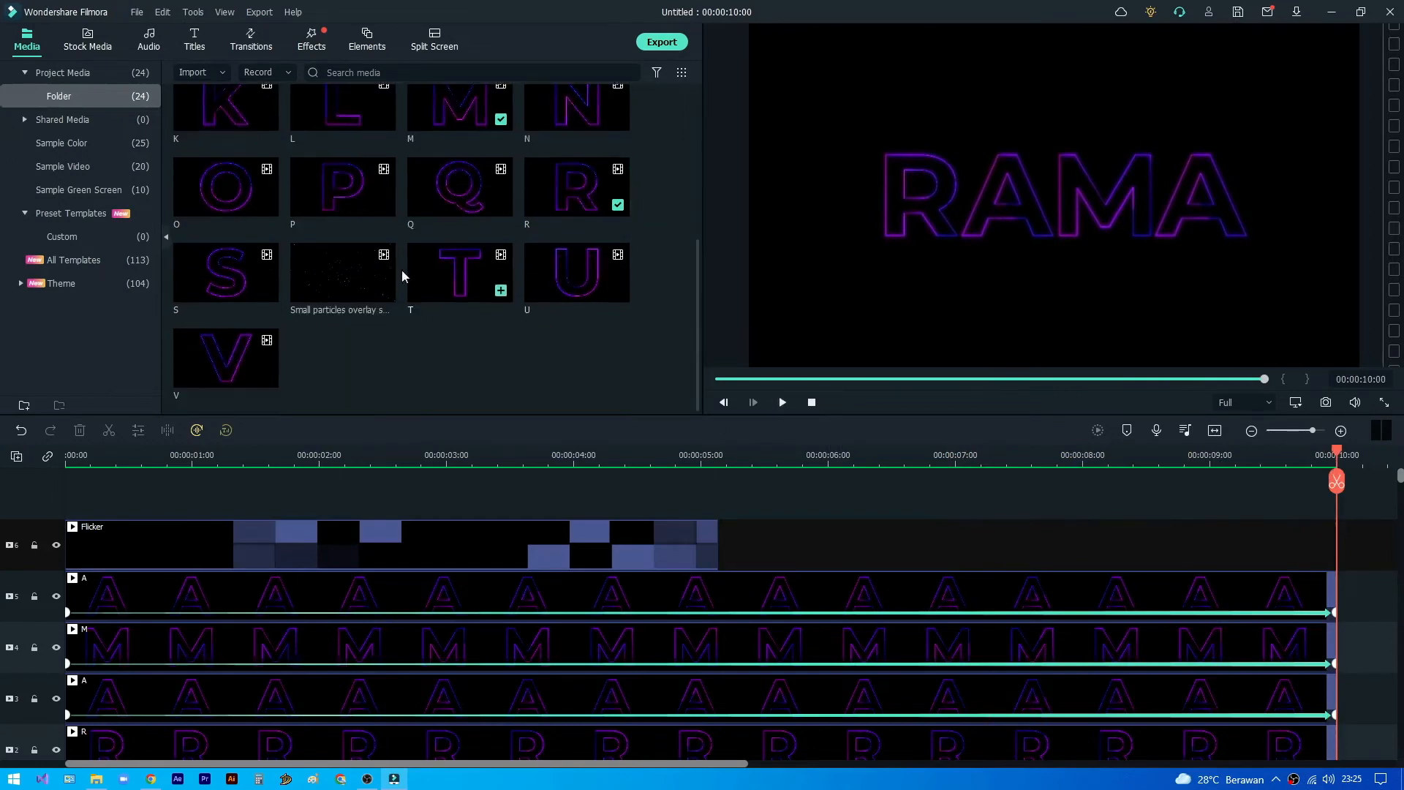
drag(326, 285, 728, 549)
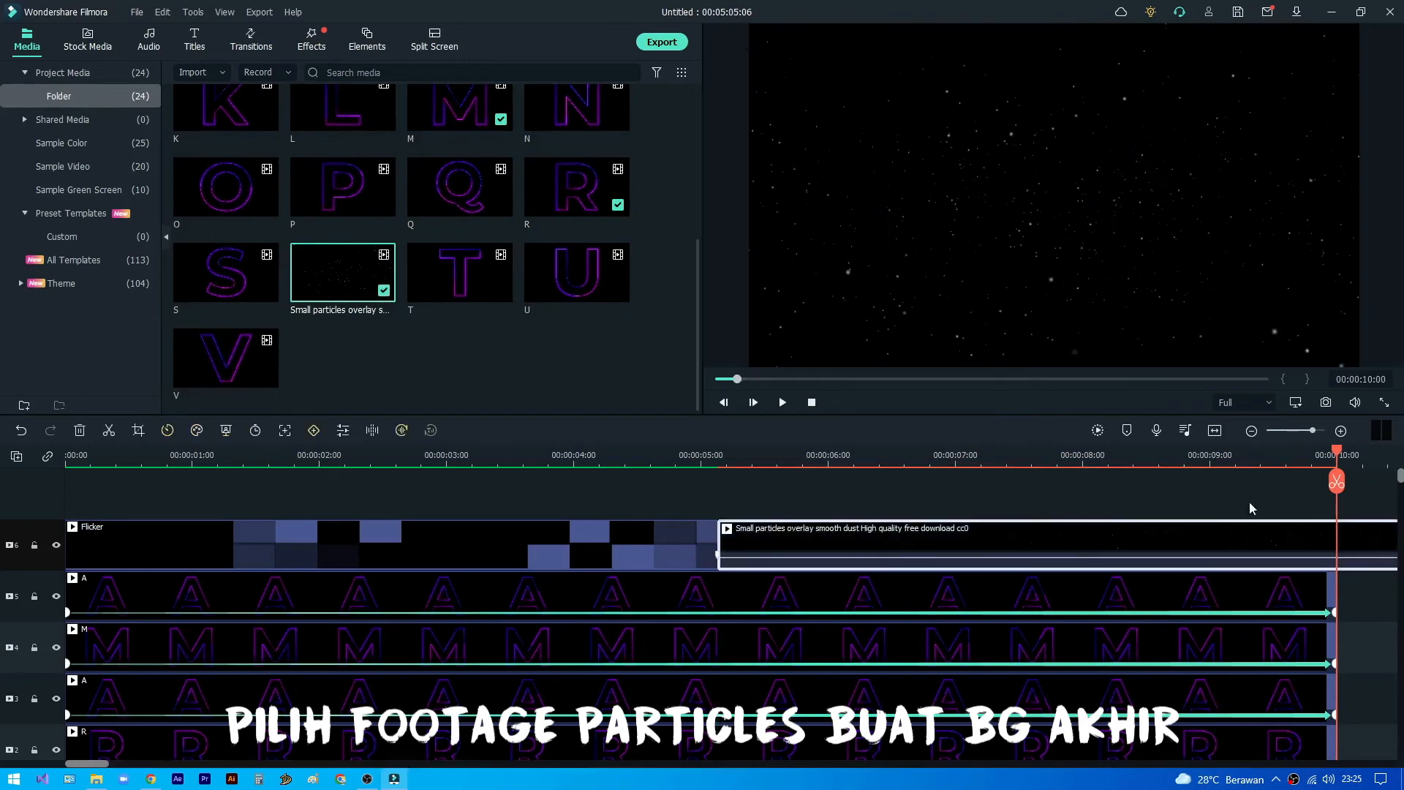
click(1338, 482)
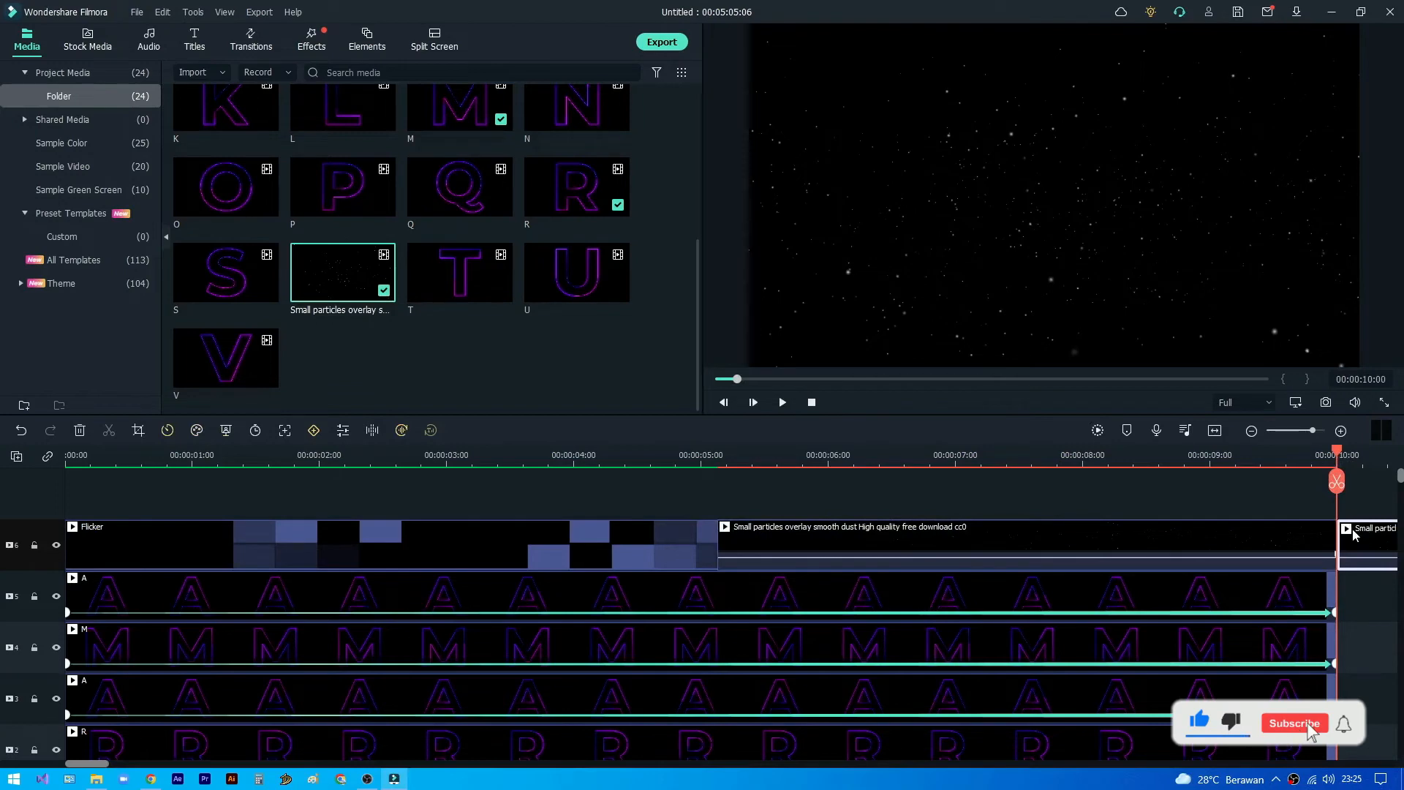
key(Delete)
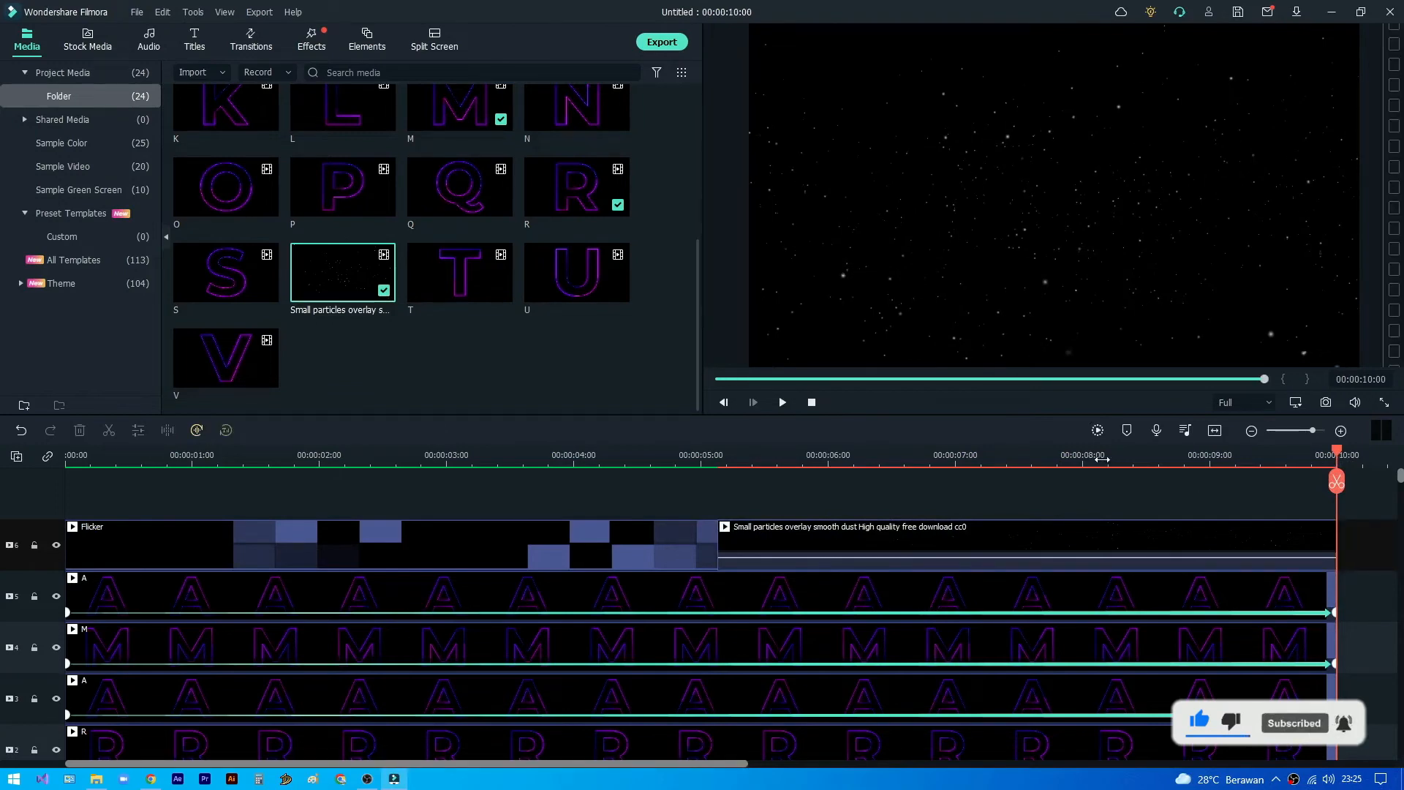
Park the particles clip past the end of the letter clips and shift the Flicker and letter clips up one track
scroll(1101, 459, down, 4)
scroll(898, 554, down, 2)
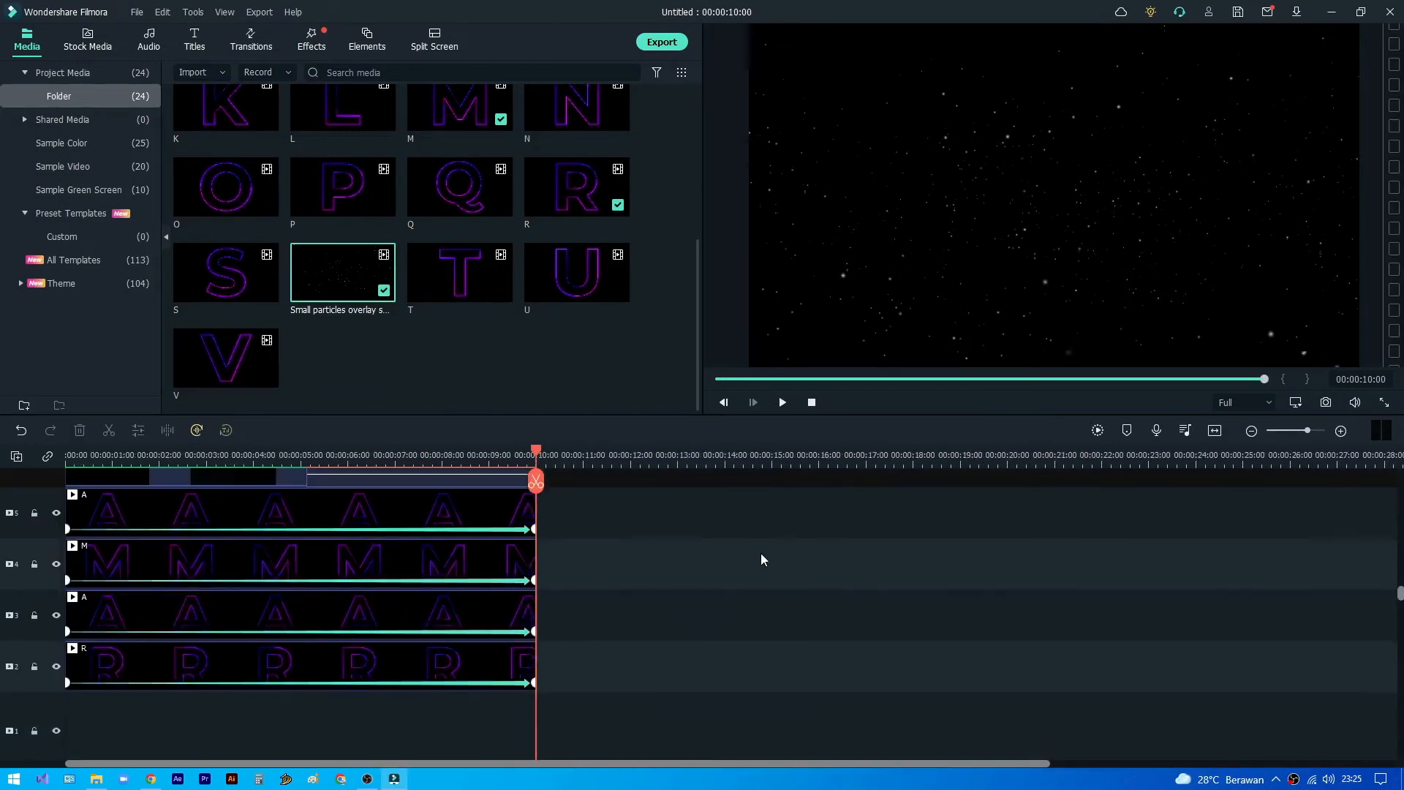
scroll(761, 559, up, 2)
drag(439, 516, 675, 607)
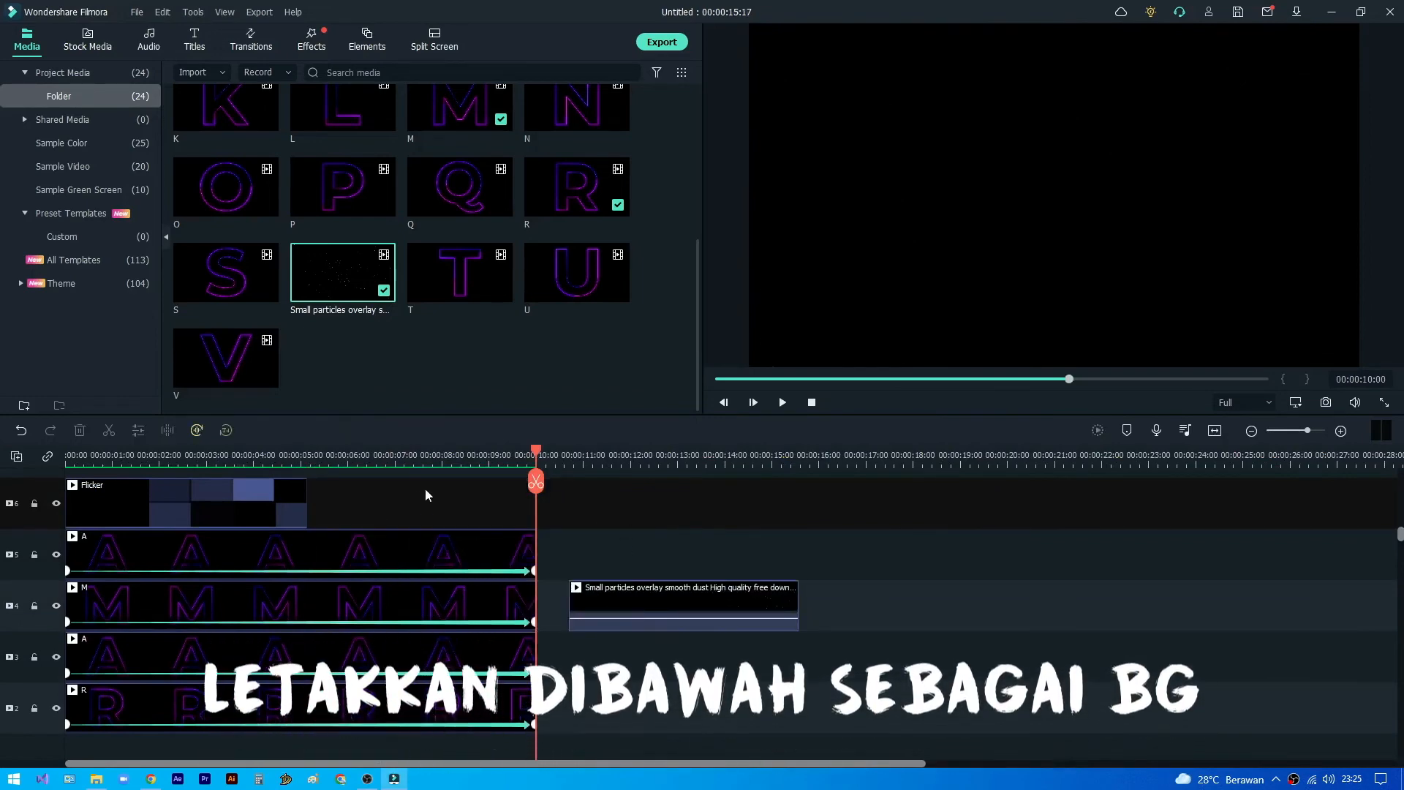
drag(424, 489, 203, 604)
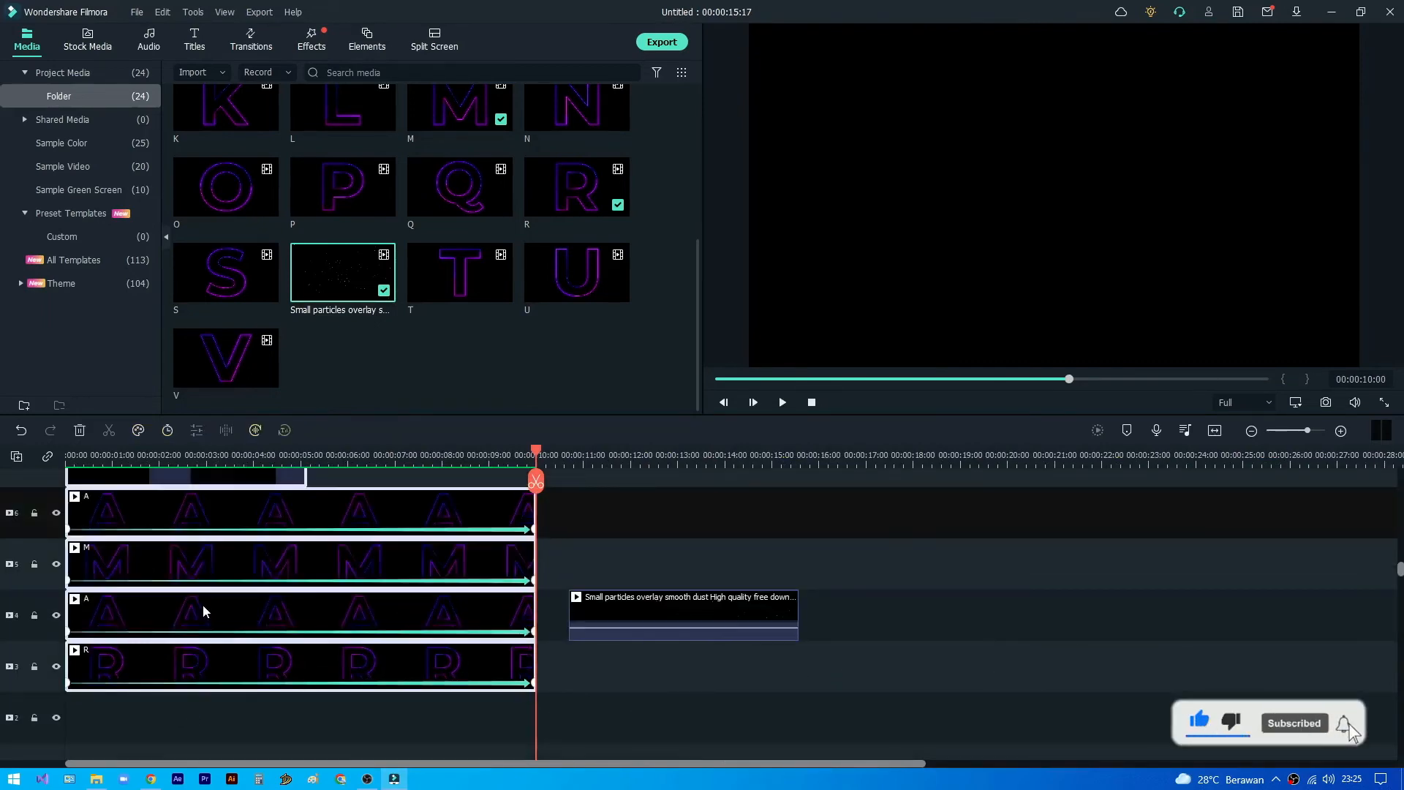
Place the particles clip on the empty track 2 beneath the R clip, from the end of Flicker to 10 seconds
scroll(611, 640, down, 1)
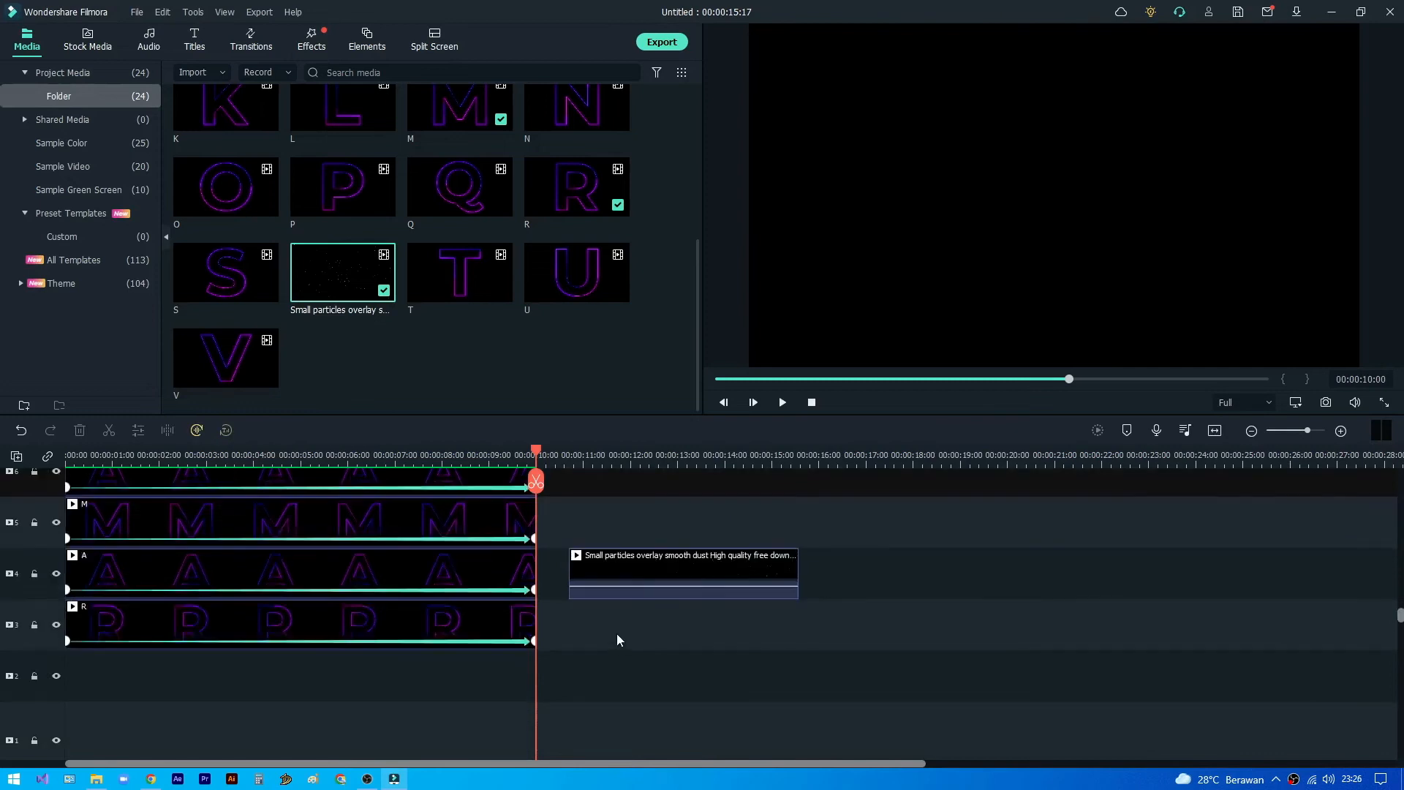
click(623, 580)
drag(623, 580, 368, 685)
click(686, 624)
scroll(694, 620, up, 3)
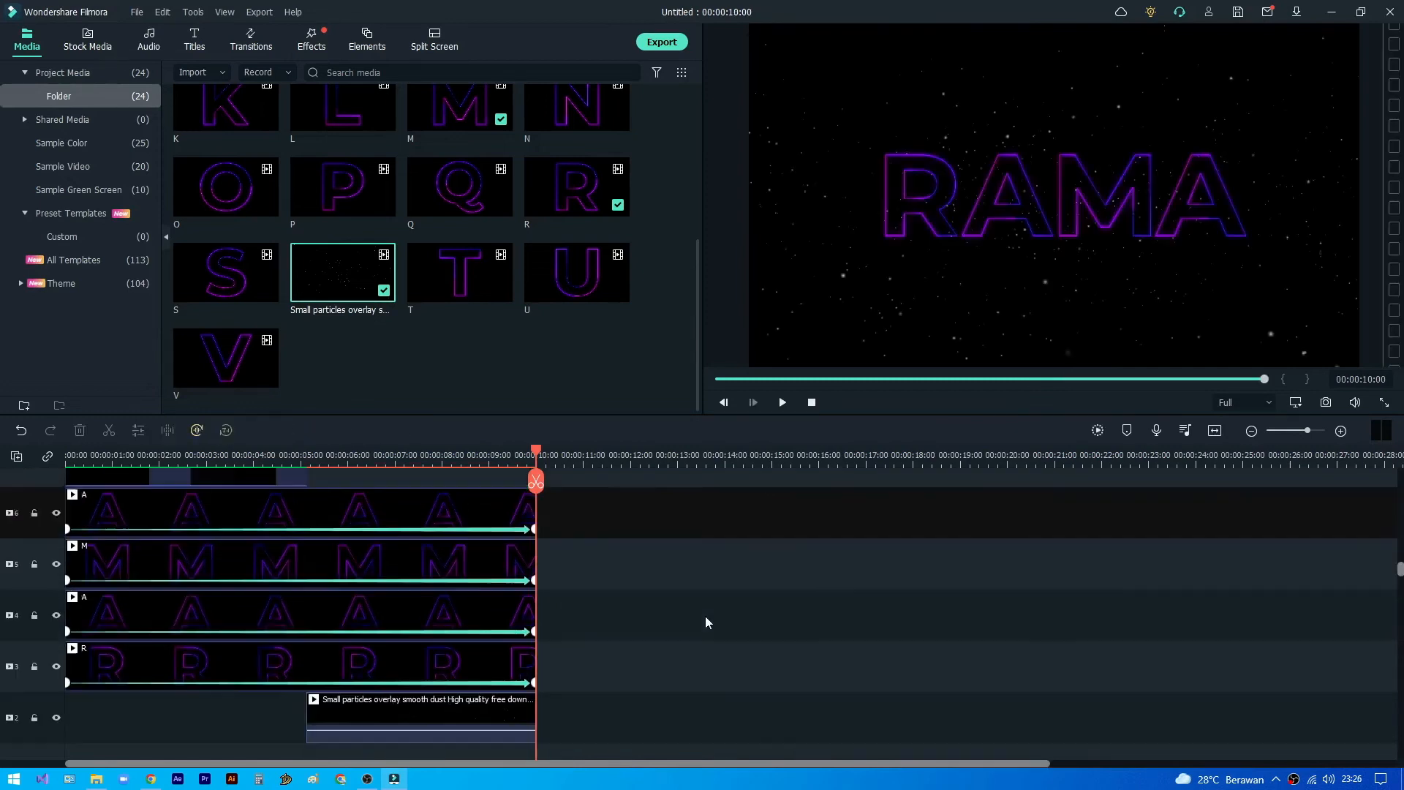
Render the timeline preview, fit the project to the timeline and play the full animation from the start
click(1096, 433)
click(1217, 430)
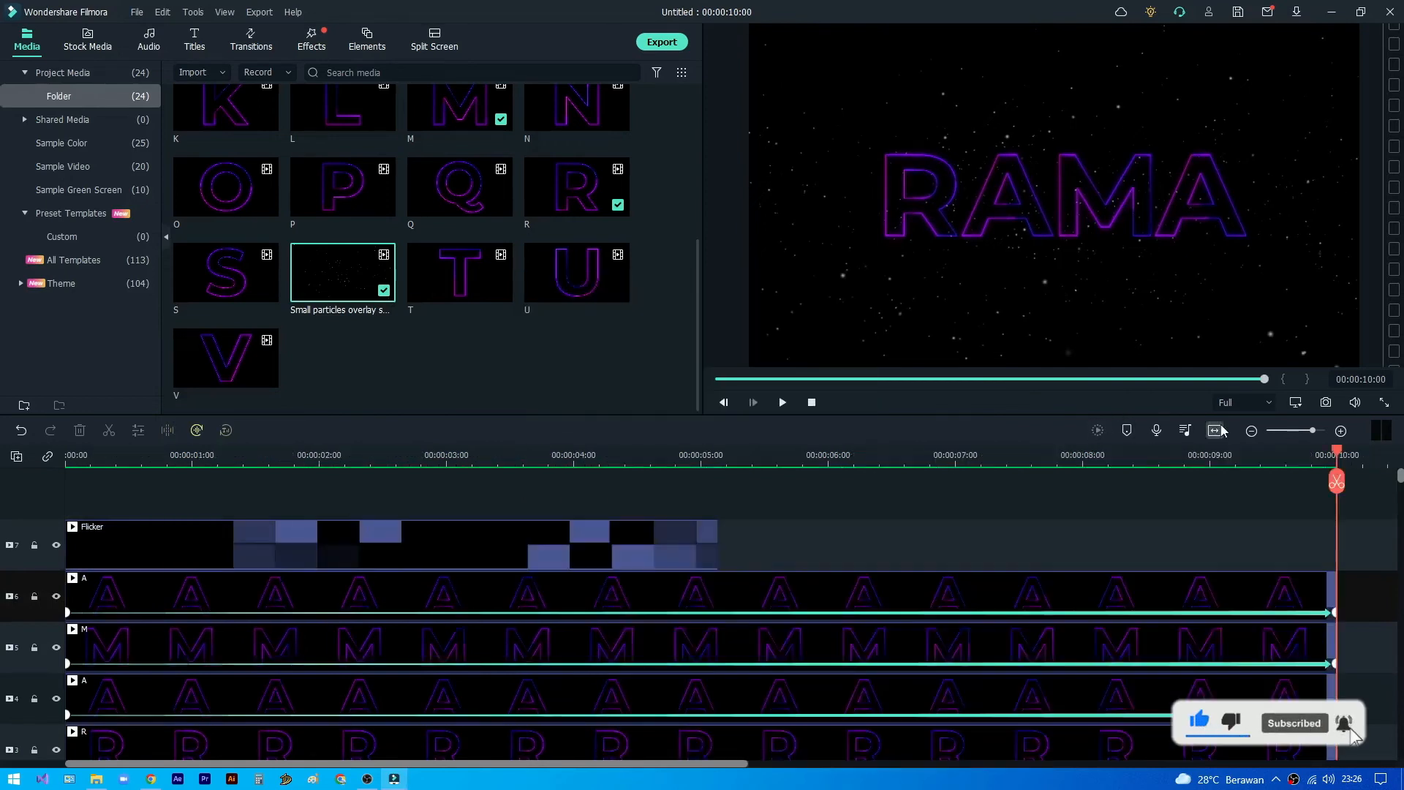
click(812, 403)
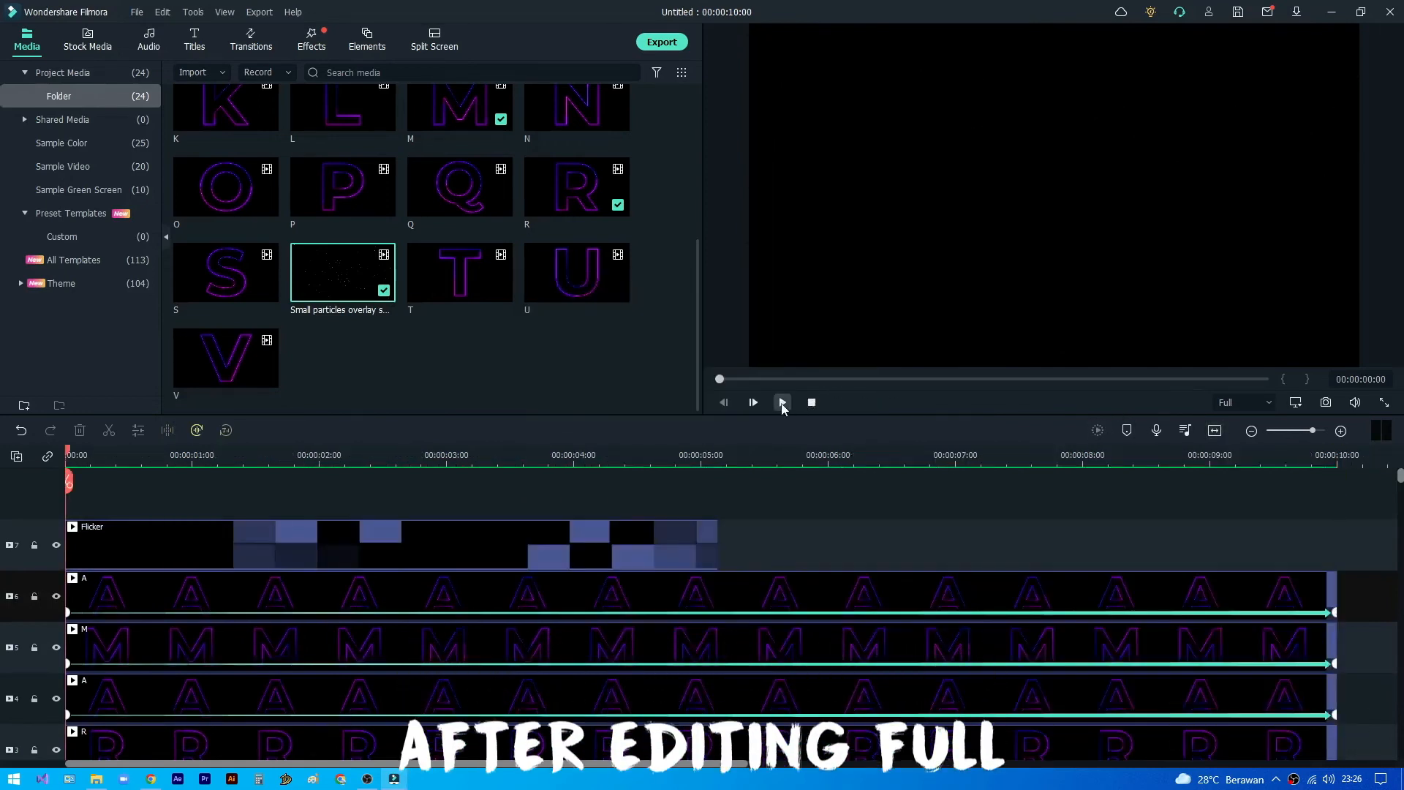
click(783, 402)
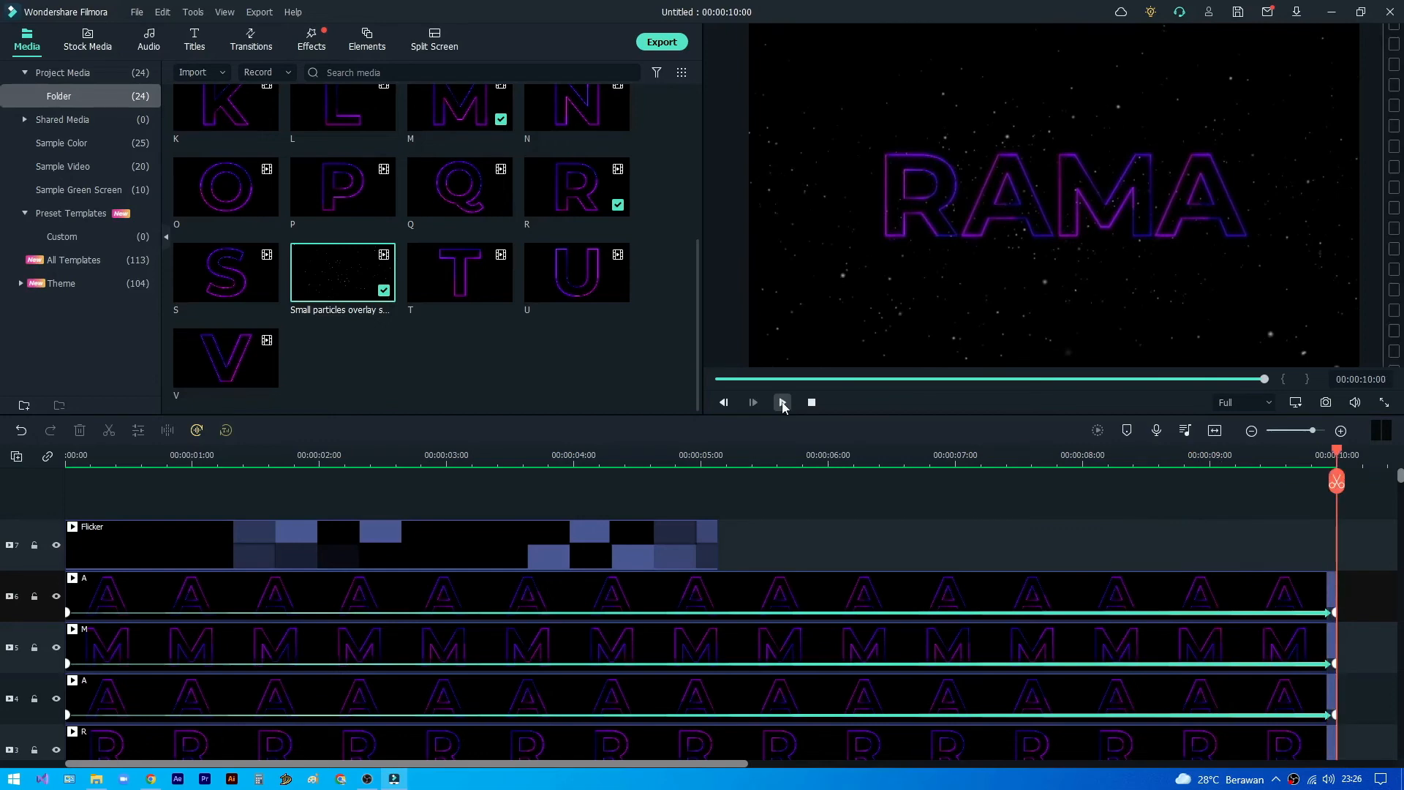
click(783, 402)
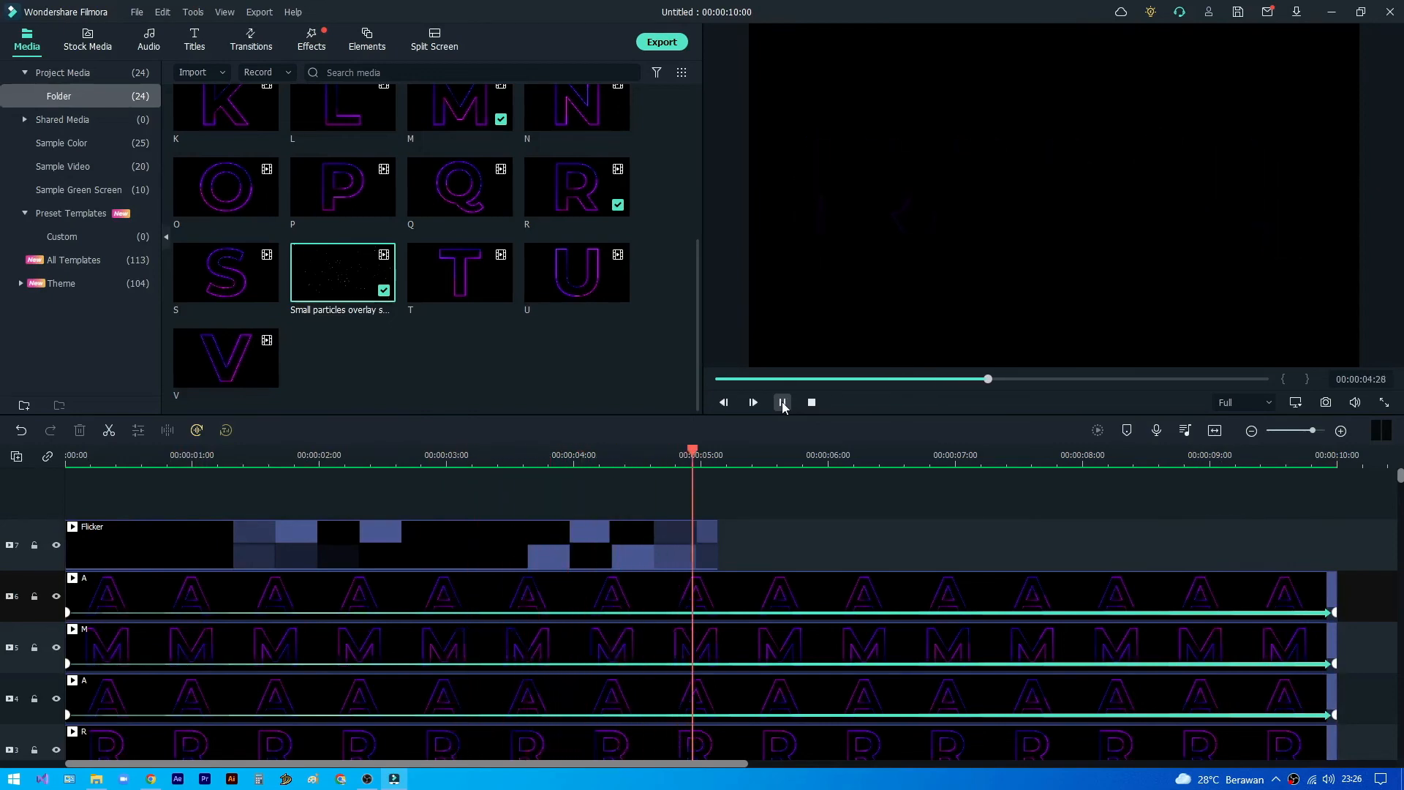
Open the export settings and name the MP4 file Neon Intro
click(661, 42)
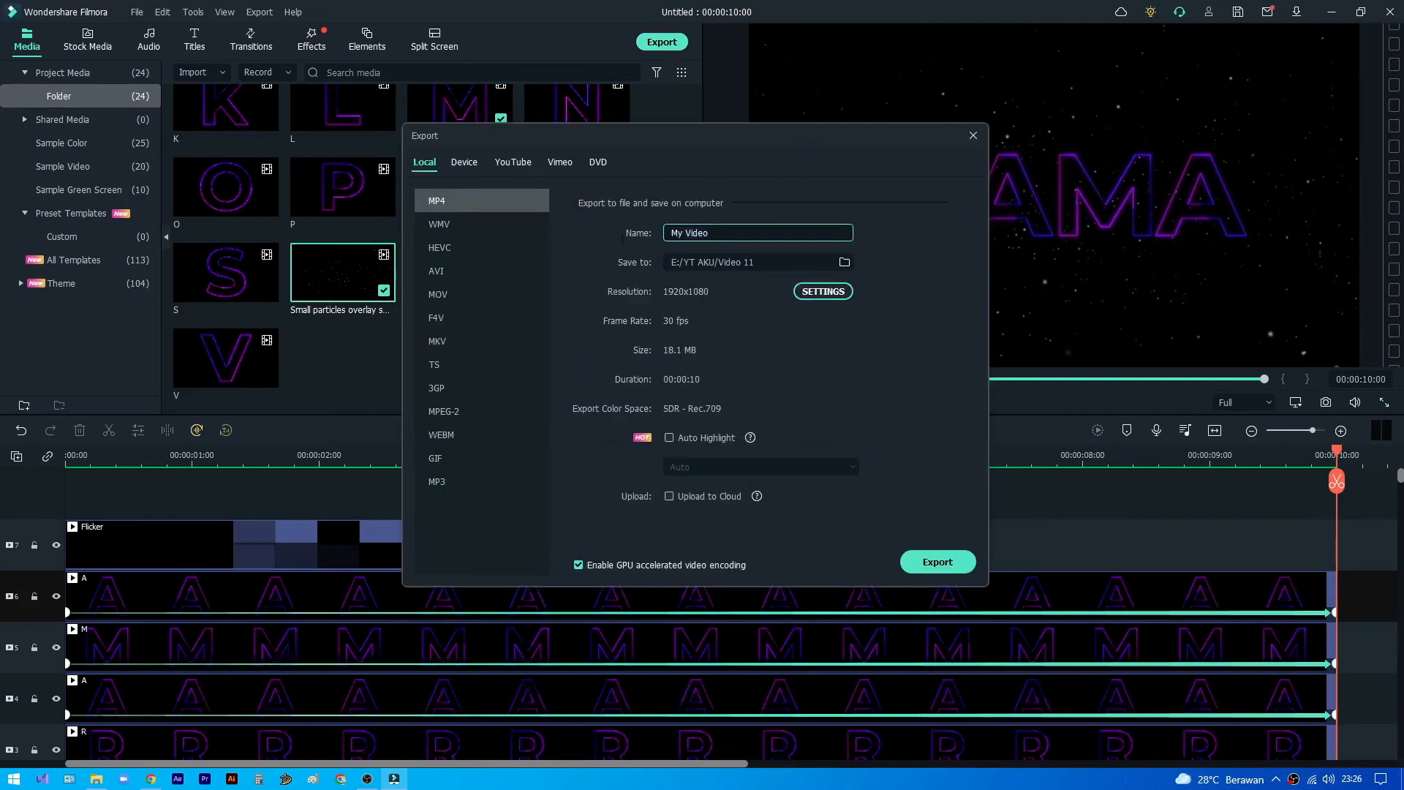
key(ctrl+a)
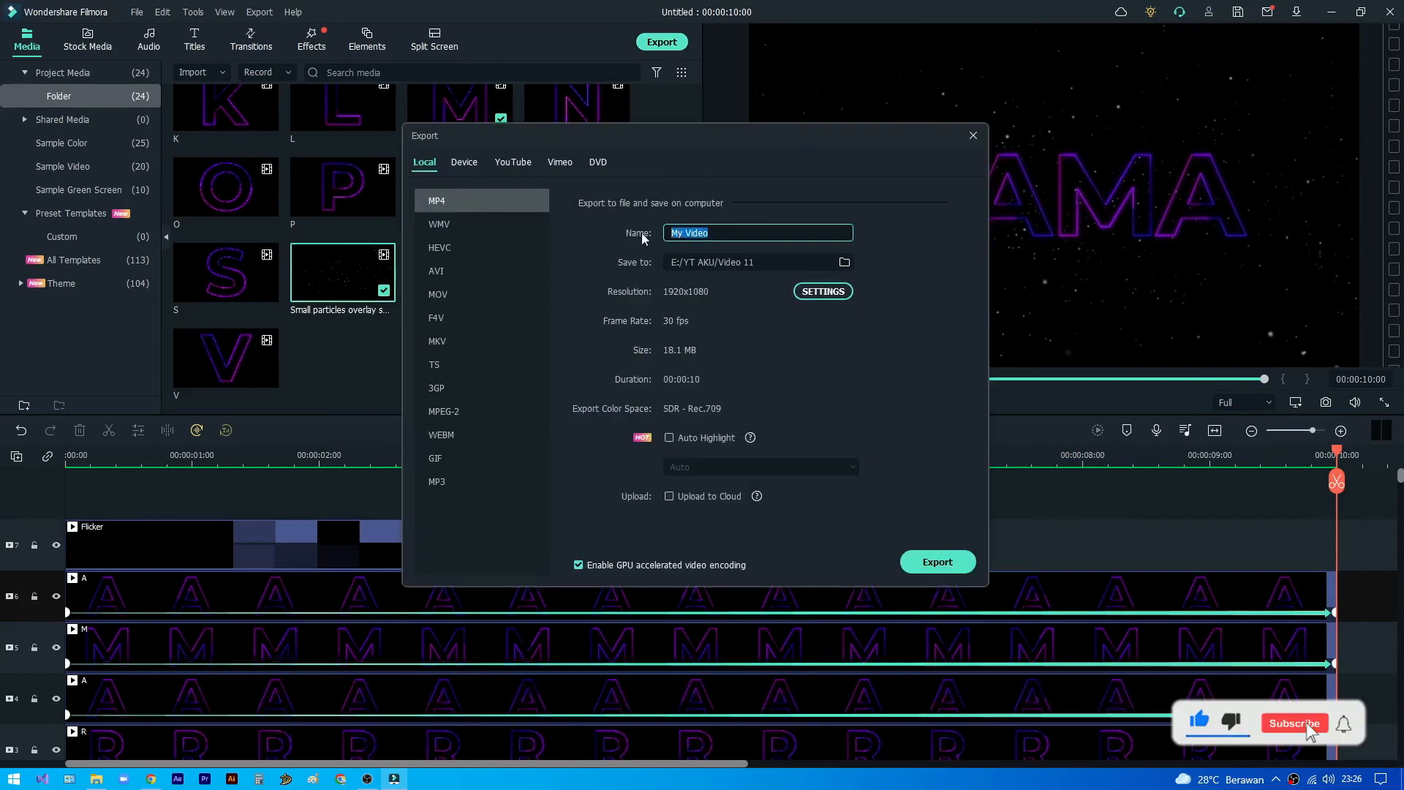
key(BackSpace)
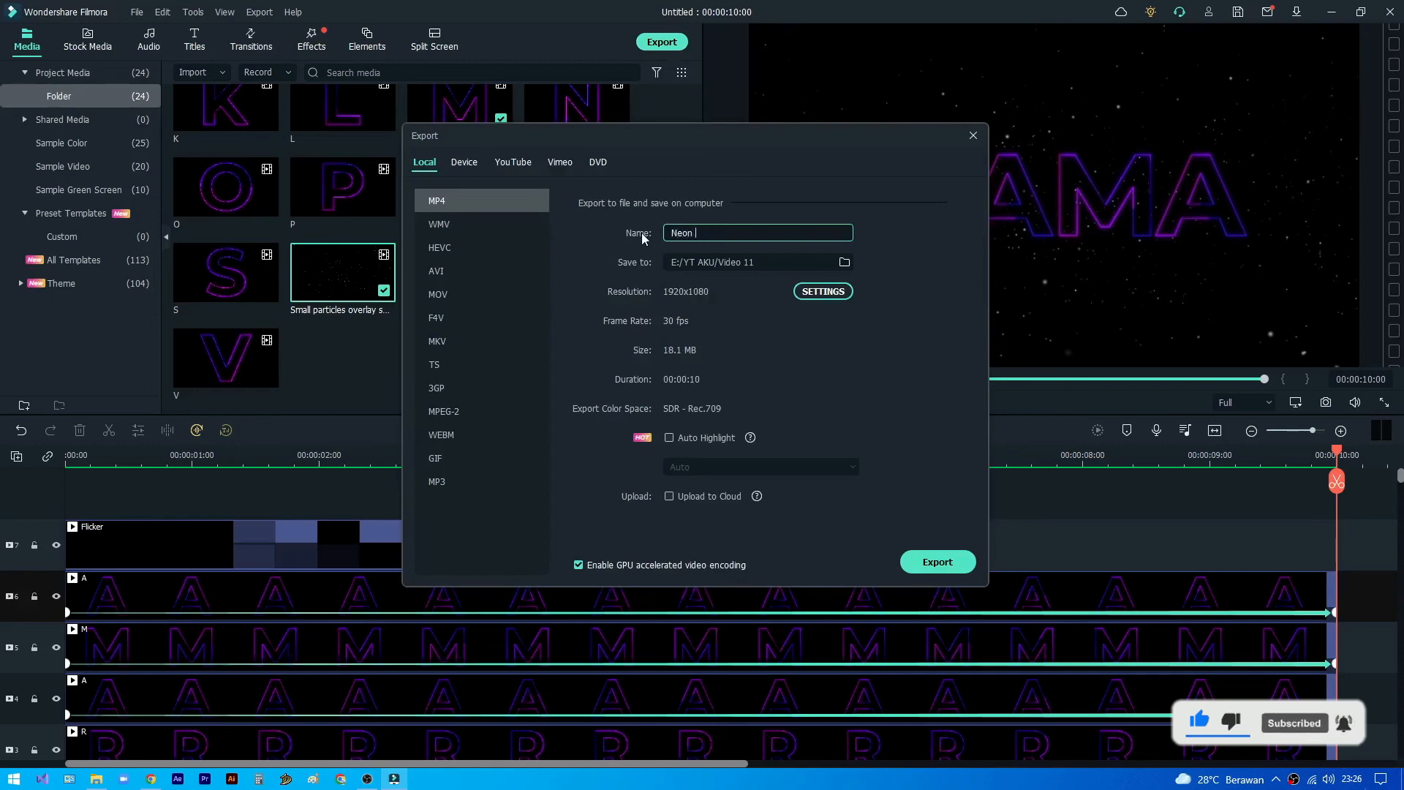
text(Neon)
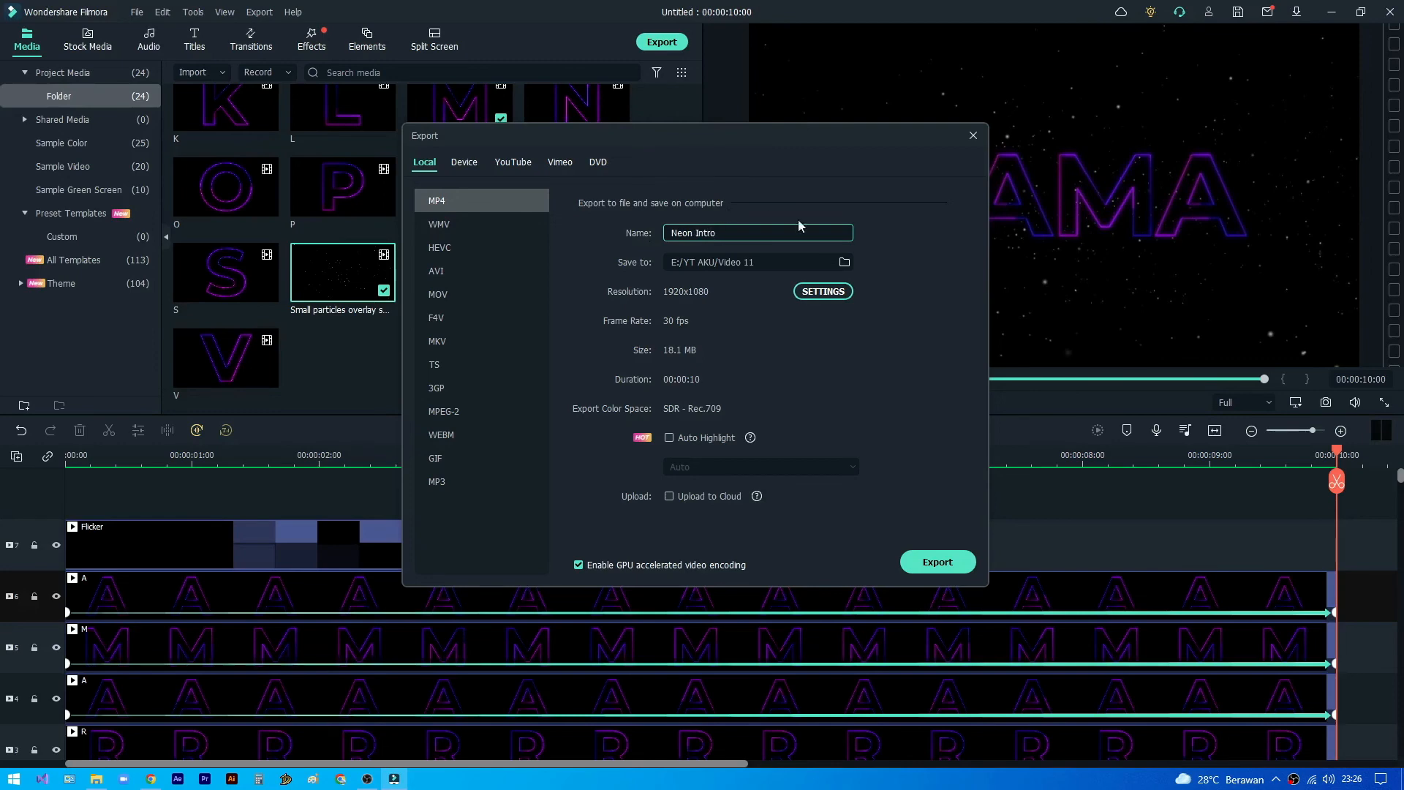
Choose a 30 fps frame rate for the export, export the video as MP4 and close the finished export
click(801, 291)
click(705, 307)
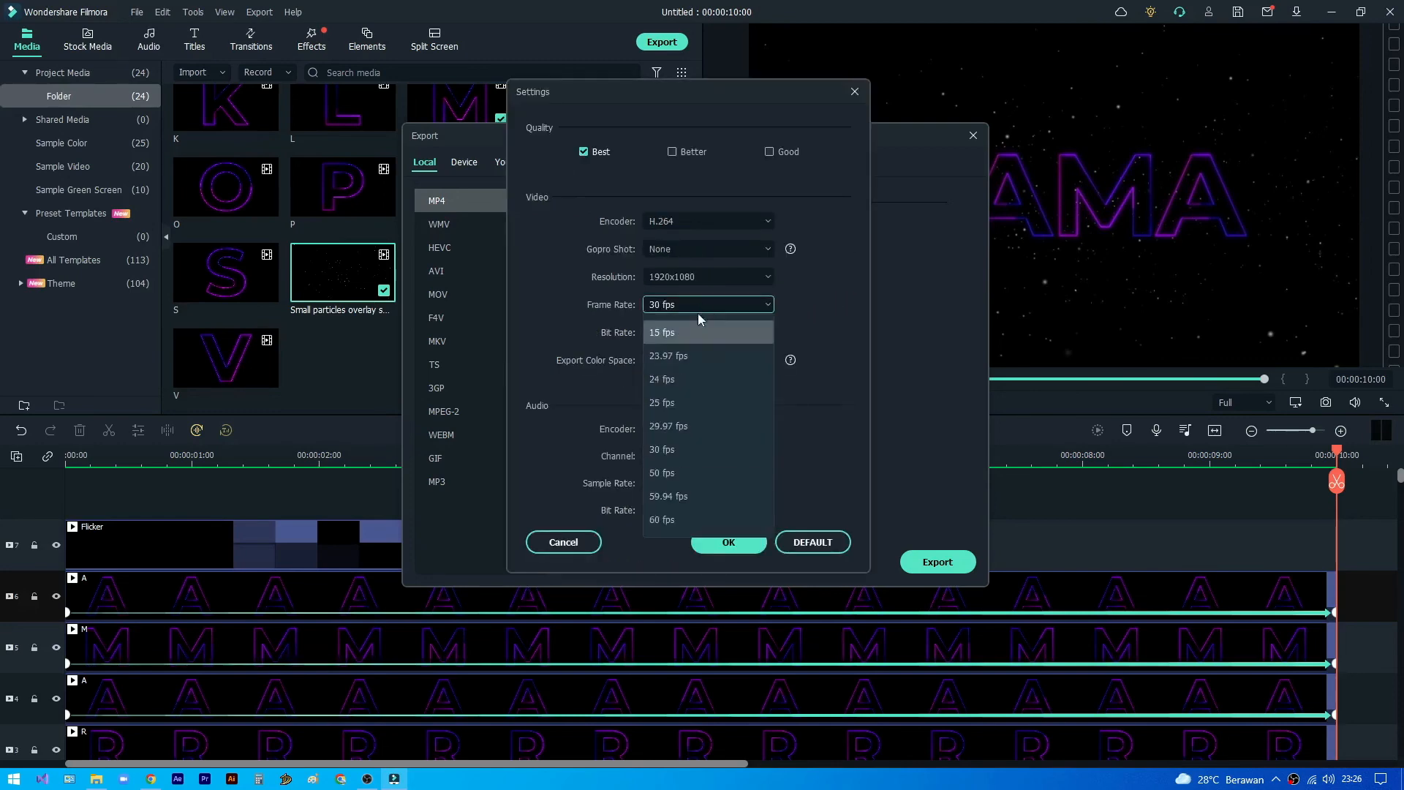
click(678, 450)
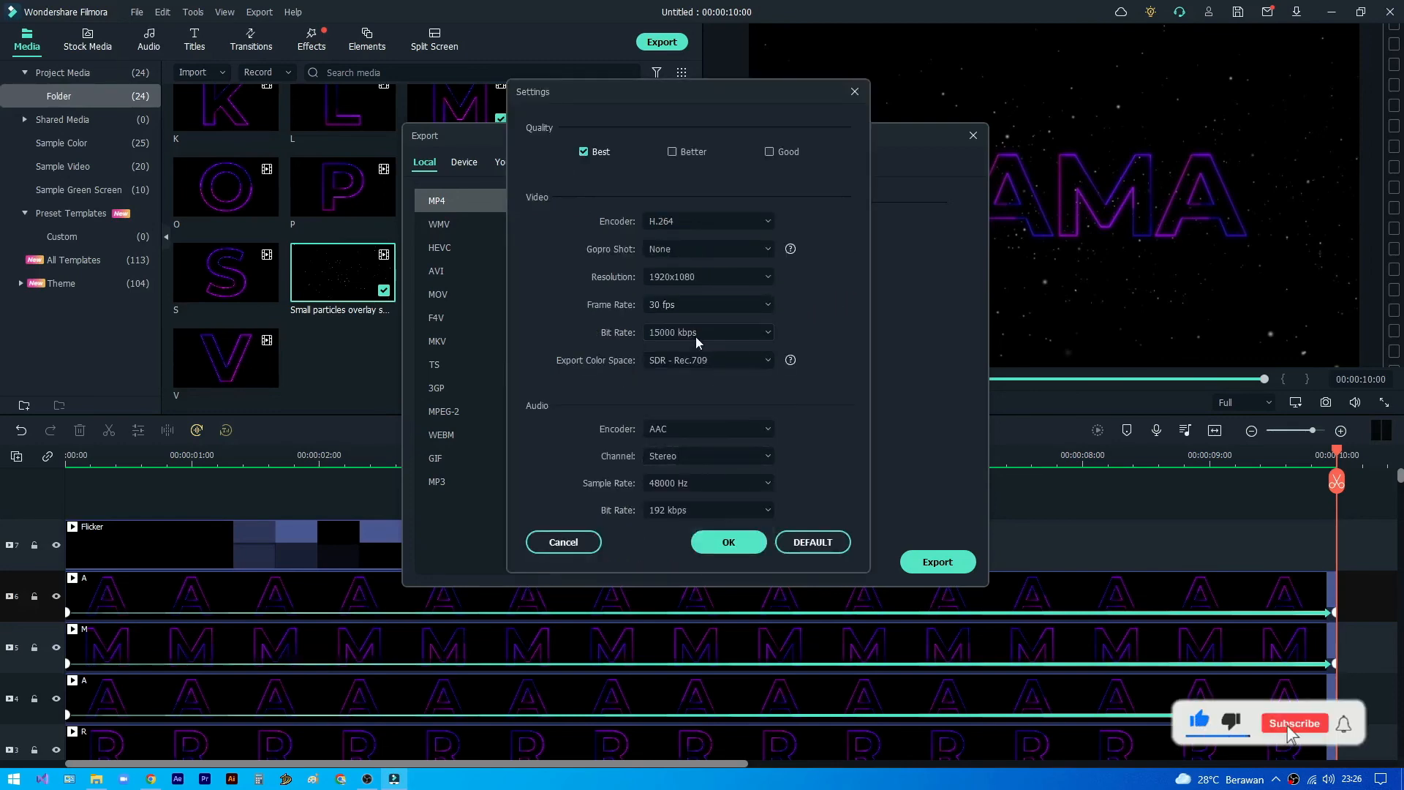
click(722, 542)
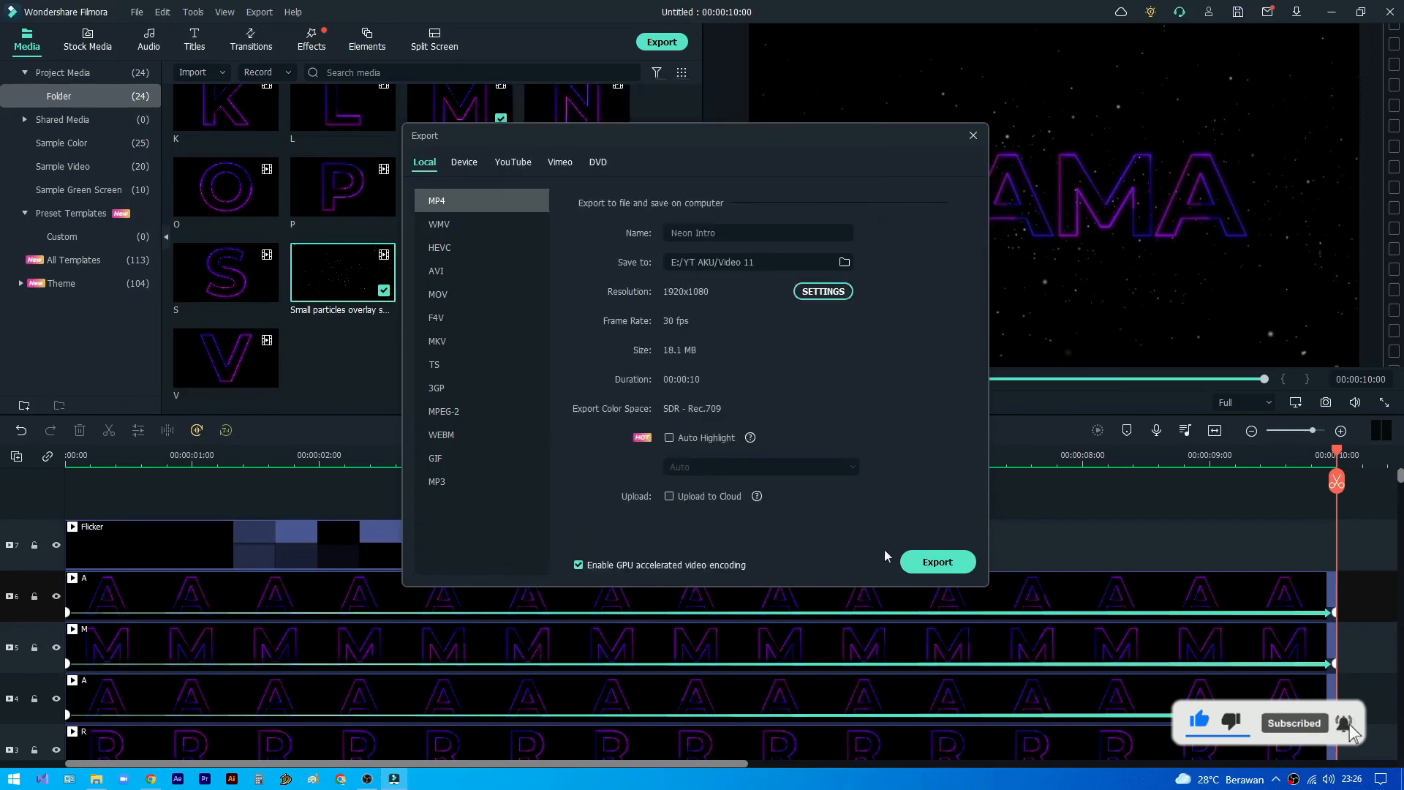
click(937, 562)
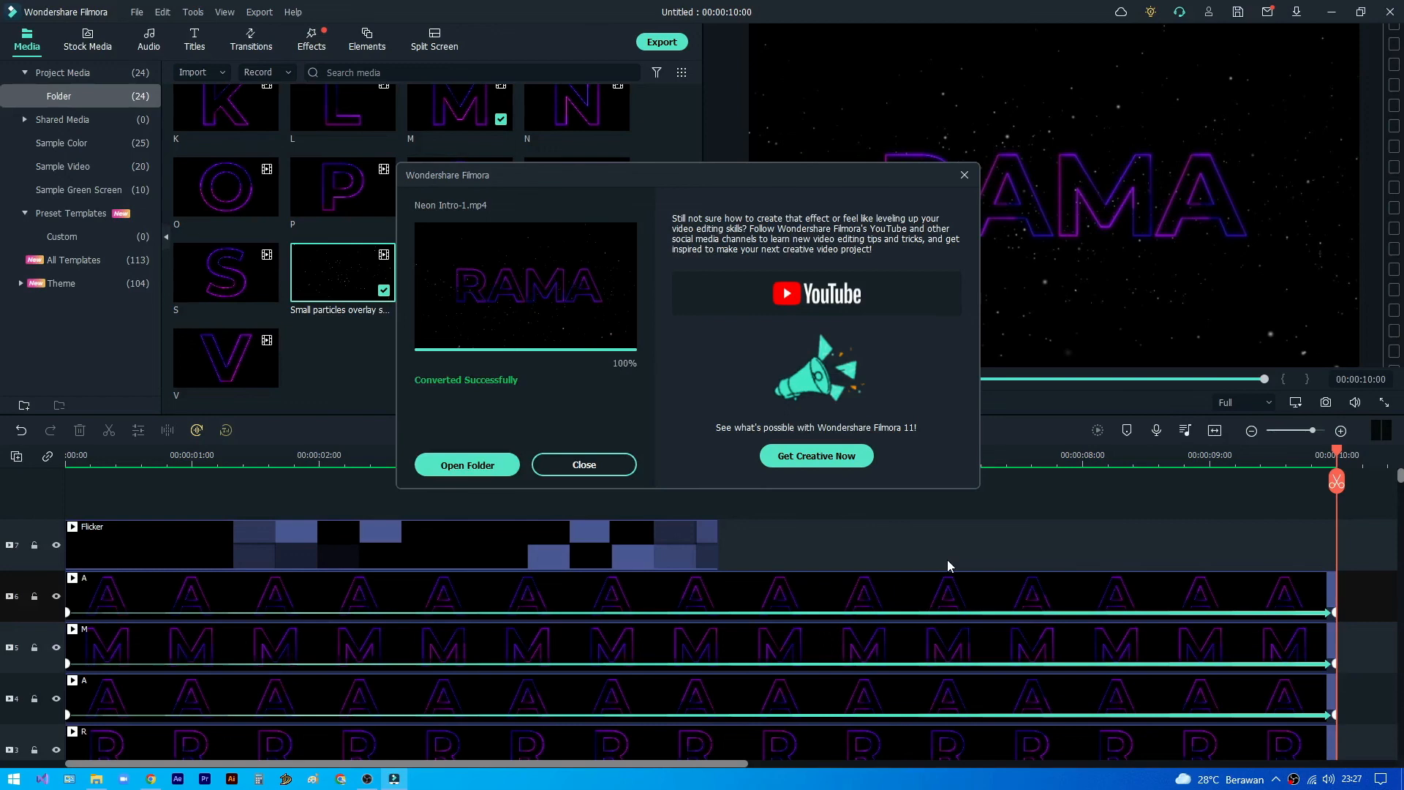
click(585, 465)
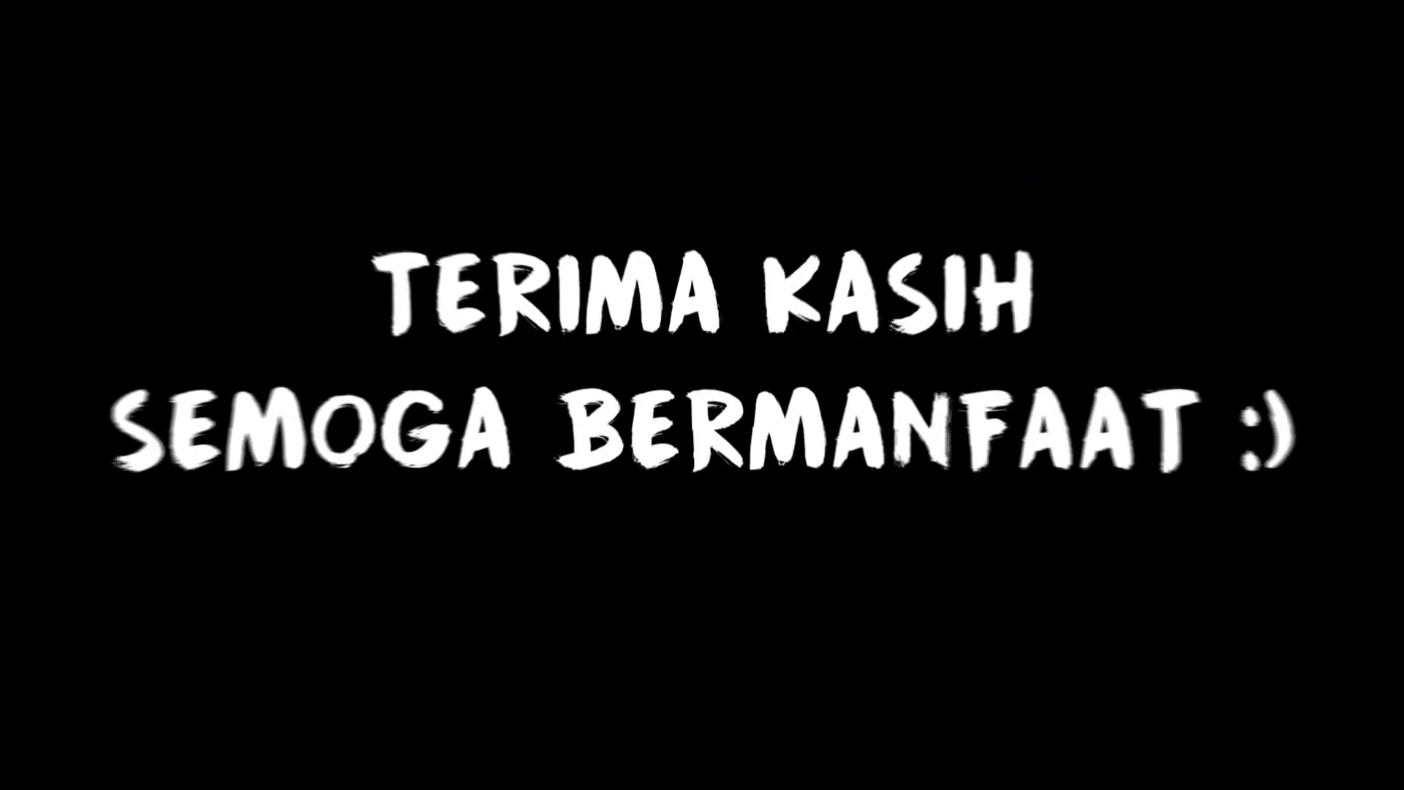